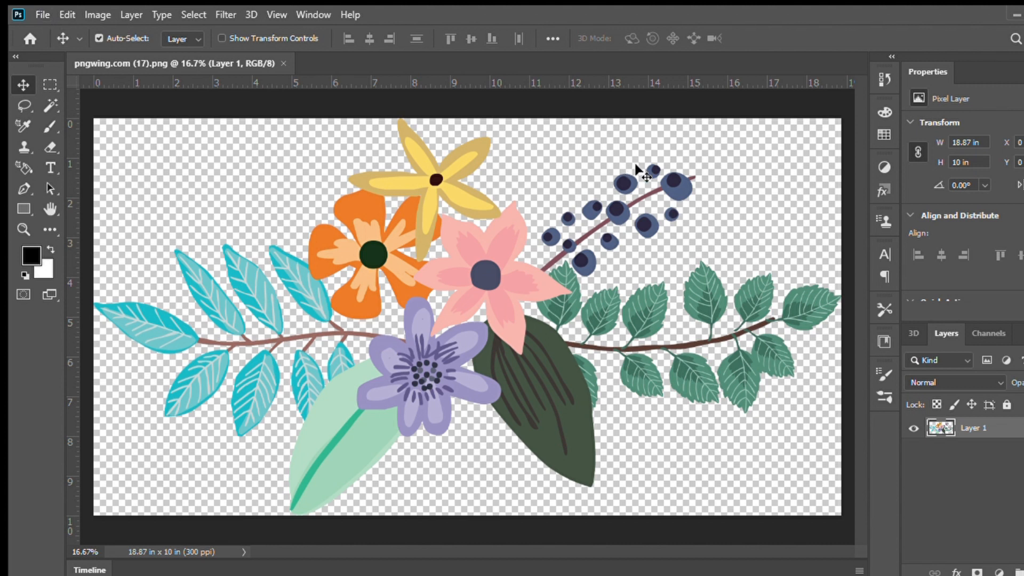
# - Add a new blank layer to the pngwing.com (17).png image and another to the Untitled-1 document
pyautogui.moveTo(648, 179); pyautogui.dragTo(648, 179)
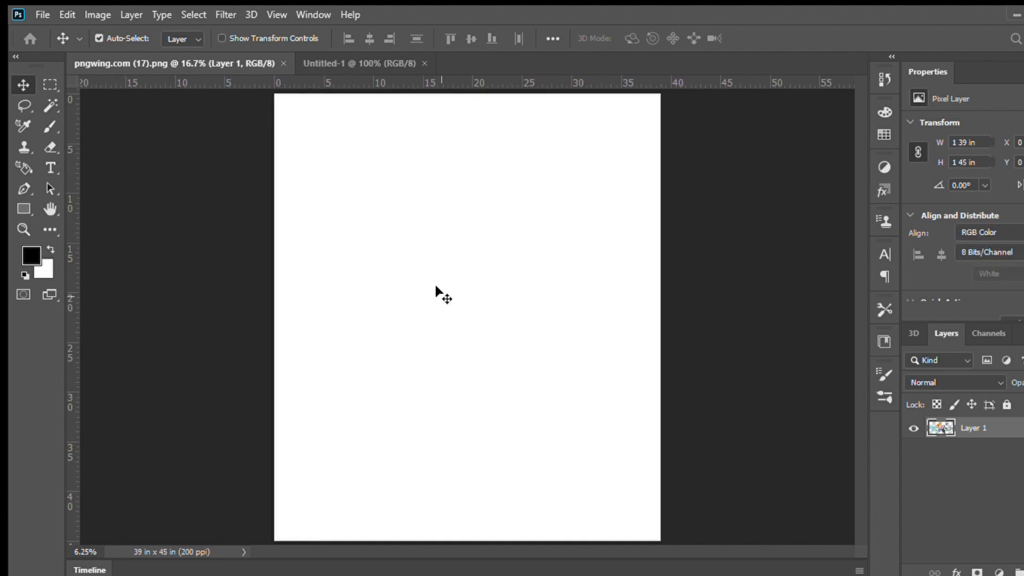
pyautogui.click(217, 60)
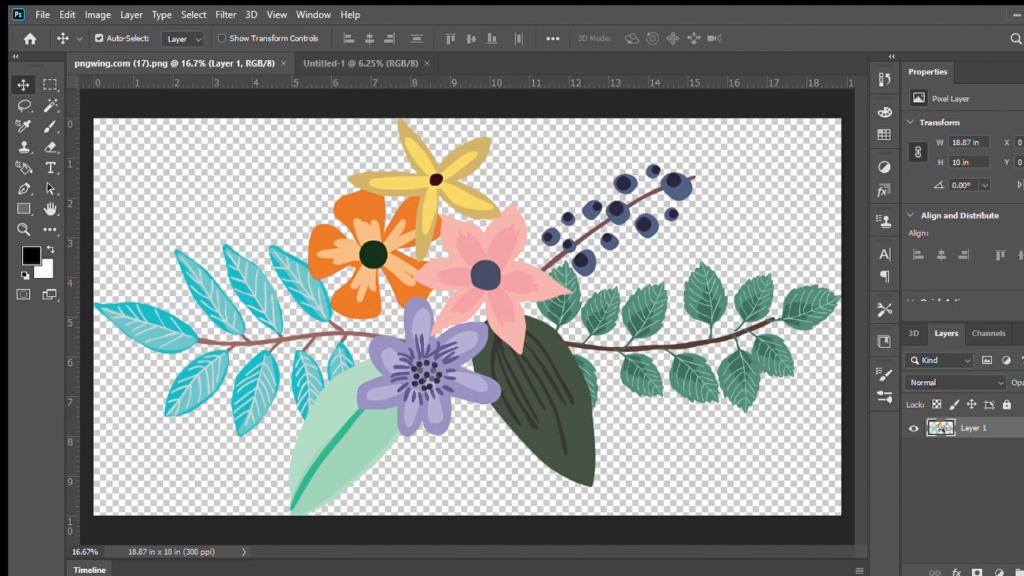
pyautogui.hotkey('ctrl', 'shift', 'alt', 'n')
pyautogui.click(373, 63)
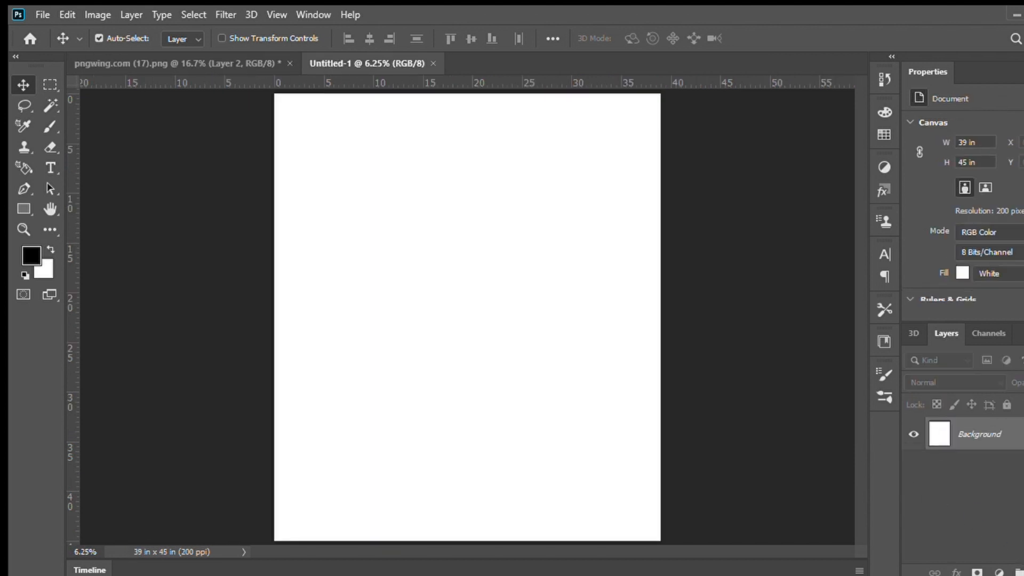
pyautogui.hotkey('ctrl', 'shift', 'alt', 'n')
# - Place a vertical guide at 5 in on the Untitled-1 canvas and align it precisely with the ruler mark
pyautogui.moveTo(69, 187); pyautogui.dragTo(322, 264)
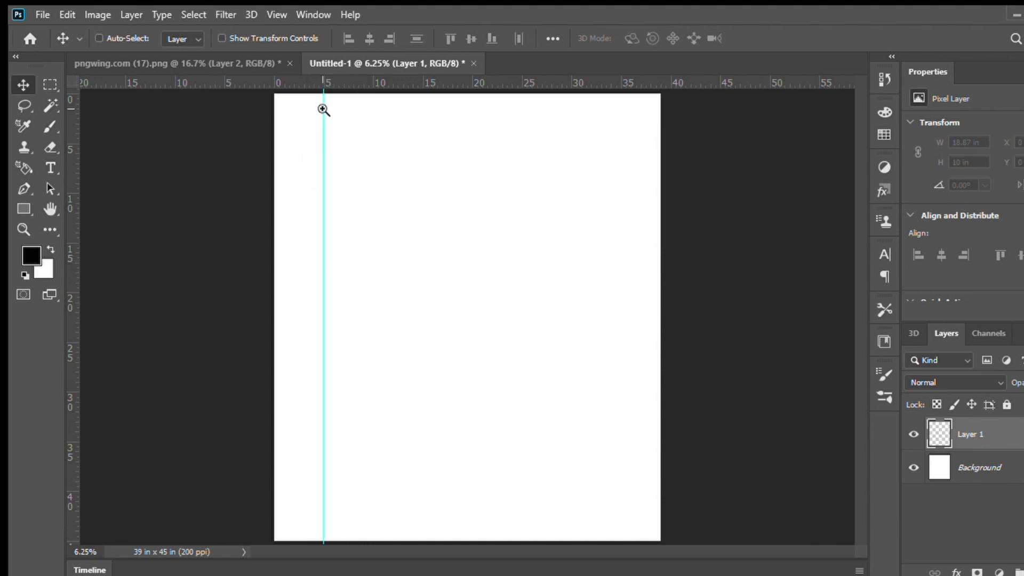
pyautogui.keyDown('ctrl'); pyautogui.click(323, 104); pyautogui.keyUp('ctrl')
pyautogui.keyDown('ctrl'); pyautogui.click(325, 102); pyautogui.keyUp('ctrl')
pyautogui.keyDown('ctrl'); pyautogui.click(324, 103); pyautogui.keyUp('ctrl')
pyautogui.scroll(3, 339, 213)
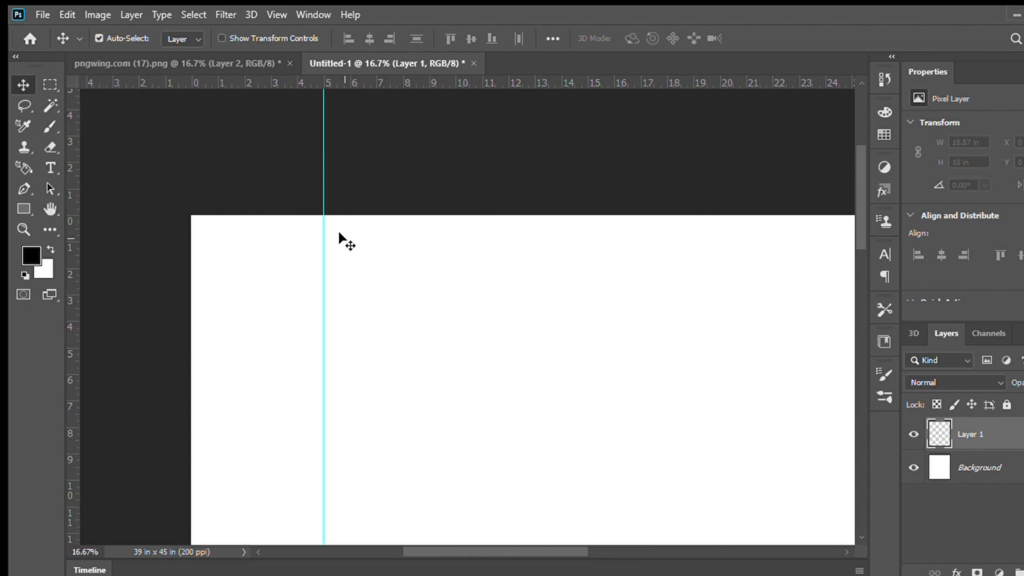
pyautogui.keyDown('ctrl'); pyautogui.click(316, 96); pyautogui.keyUp('ctrl')
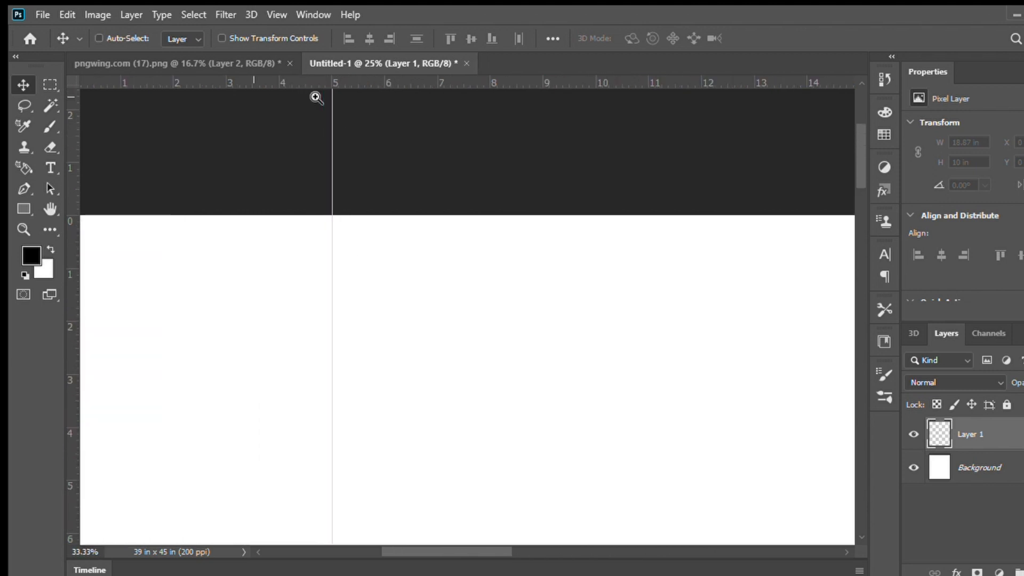
pyautogui.keyDown('ctrl'); pyautogui.click(318, 98); pyautogui.keyUp('ctrl')
pyautogui.keyDown('ctrl'); pyautogui.click(319, 98); pyautogui.keyUp('ctrl')
pyautogui.keyDown('ctrl'); pyautogui.click(418, 121); pyautogui.keyUp('ctrl')
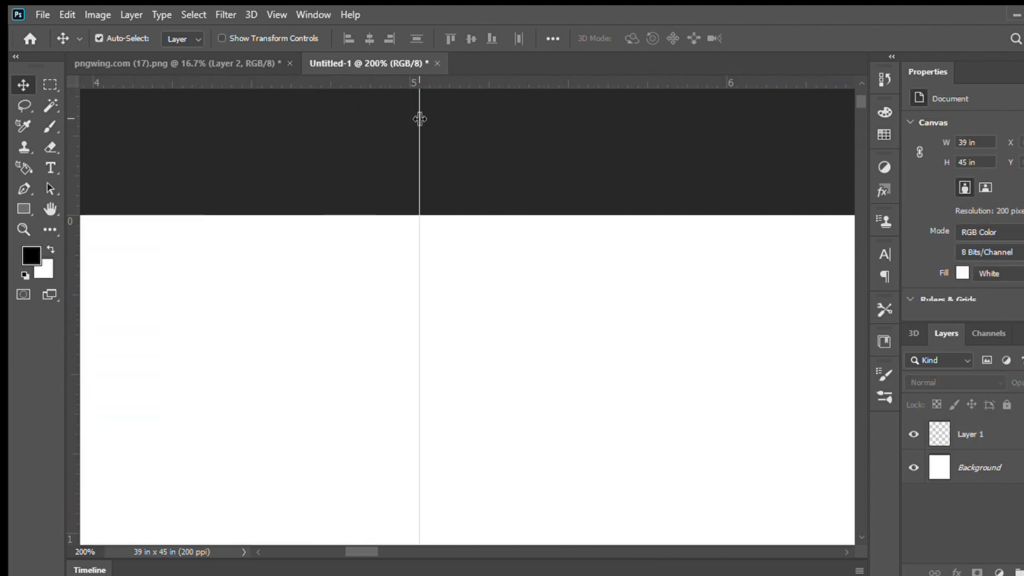
pyautogui.moveTo(417, 119); pyautogui.dragTo(411, 199)
# - Place a horizontal guide 5 in below the upper edge of the Untitled-1 canvas
pyautogui.keyDown('alt'); pyautogui.click(379, 272); pyautogui.keyUp('alt')
pyautogui.keyDown('alt'); pyautogui.click(378, 270); pyautogui.keyUp('alt')
pyautogui.keyDown('alt'); pyautogui.click(378, 269); pyautogui.keyUp('alt')
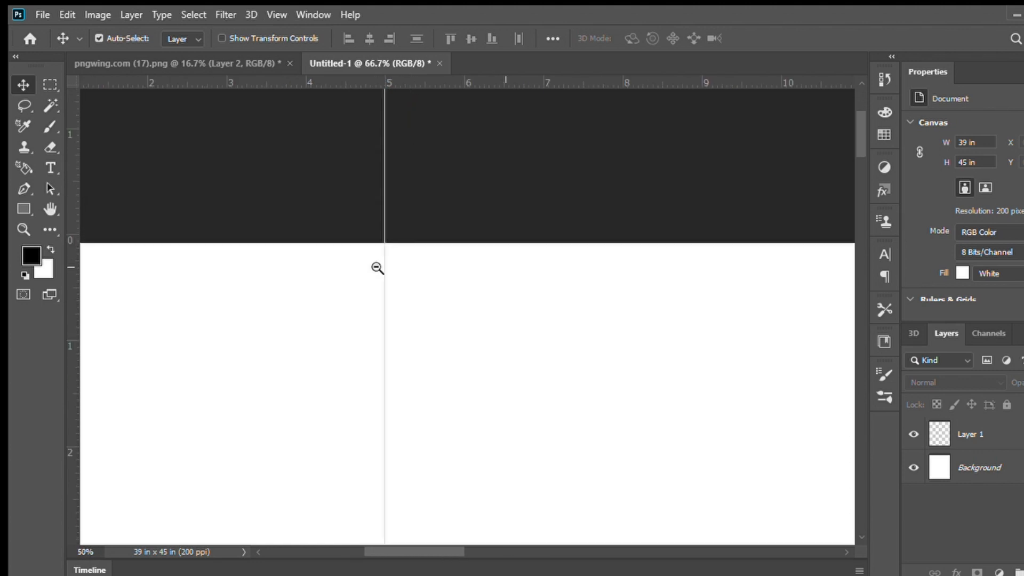
pyautogui.keyDown('alt'); pyautogui.click(378, 268); pyautogui.keyUp('alt')
pyautogui.keyDown('alt'); pyautogui.click(375, 268); pyautogui.keyUp('alt')
pyautogui.keyDown('alt'); pyautogui.click(373, 268); pyautogui.keyUp('alt')
pyautogui.scroll(-3, 414, 133)
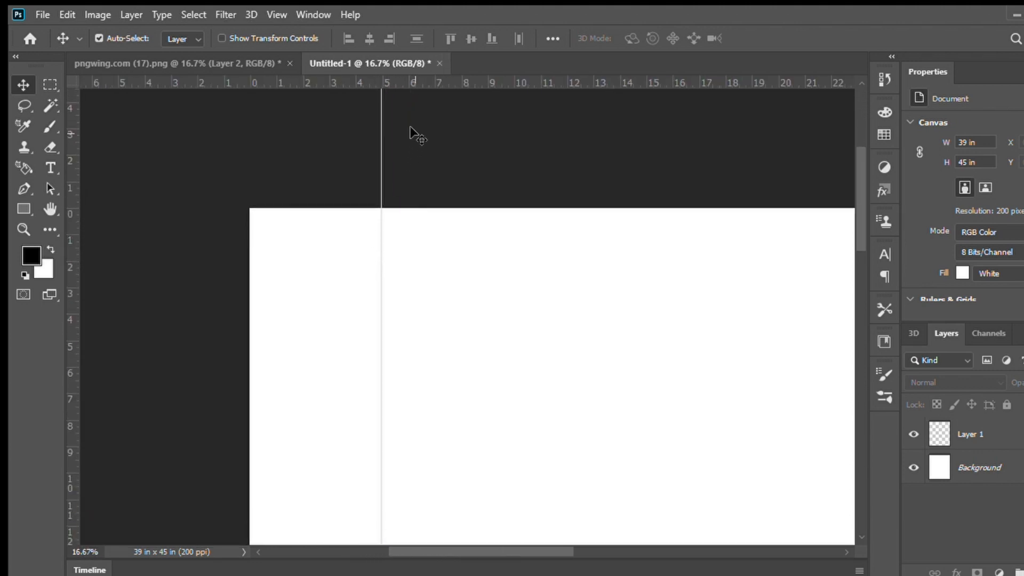
pyautogui.moveTo(440, 81); pyautogui.dragTo(442, 276)
pyautogui.hotkey('ctrl', '-')
pyautogui.hotkey('ctrl', '-')
pyautogui.scroll(-4, 435, 323)
# - Copy the whole flower artwork on Layer 1 of pngwing.com (17).png and paste it into the Untitled-1 document
pyautogui.click(234, 63)
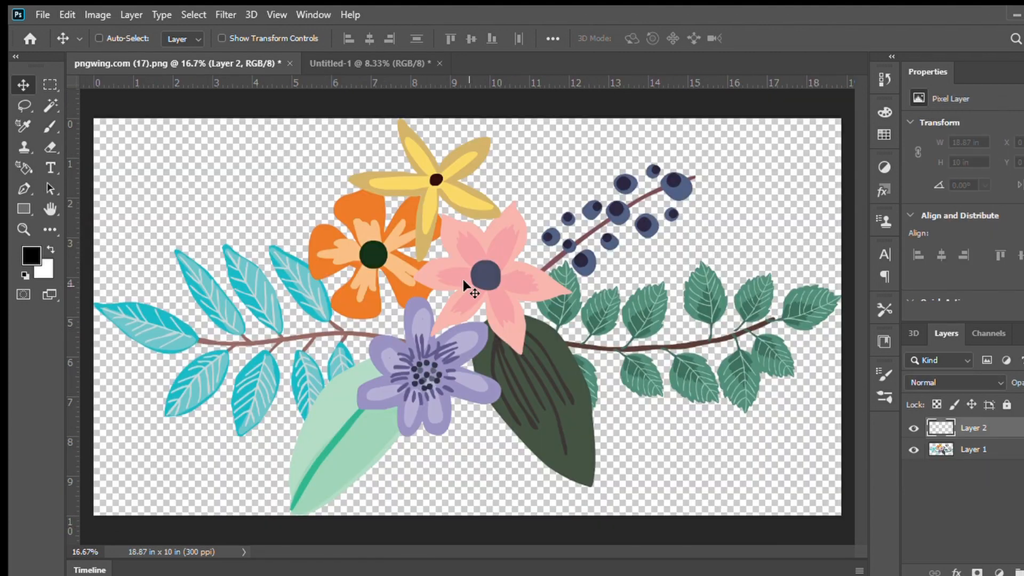
pyautogui.hotkey('ctrl', 'a')
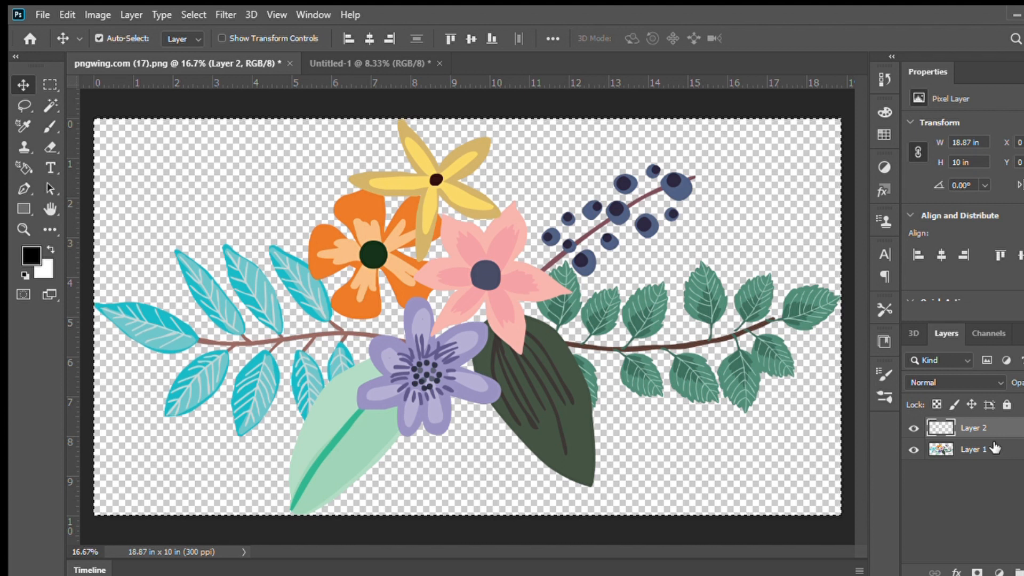
pyautogui.click(626, 362)
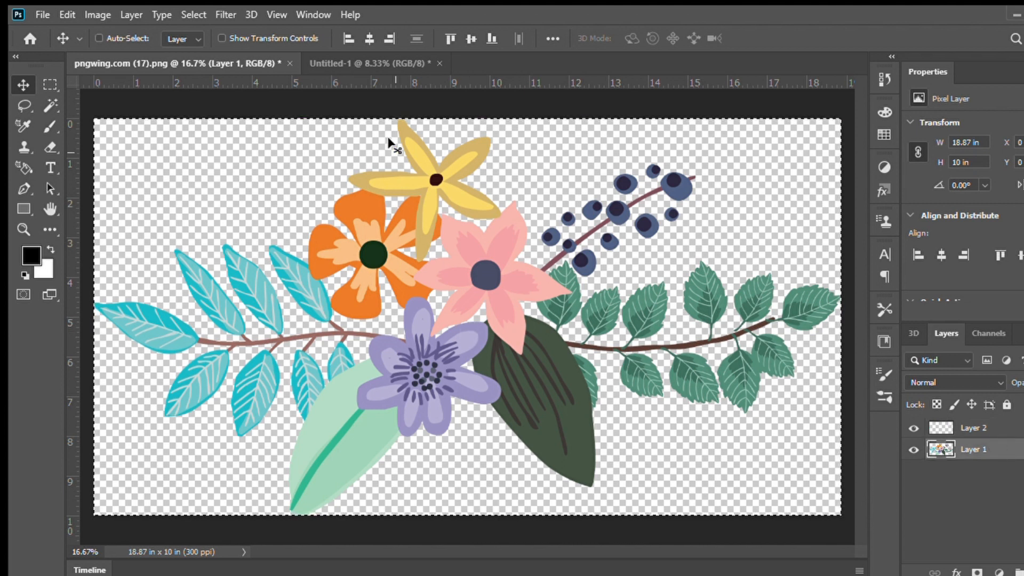
pyautogui.click(389, 60)
pyautogui.scroll(2, 411, 282)
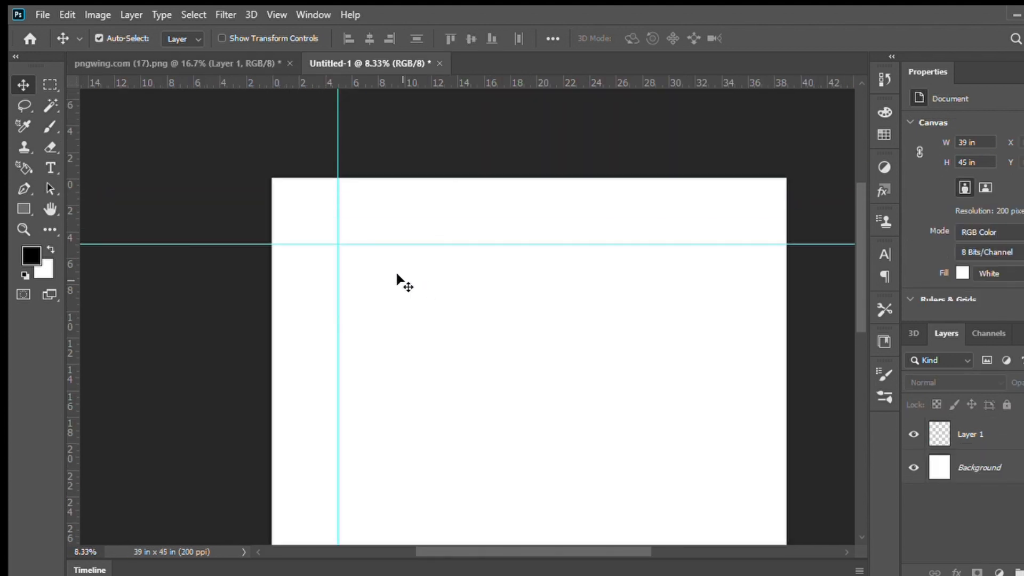
pyautogui.keyDown('ctrl'); pyautogui.click(359, 267); pyautogui.keyUp('ctrl')
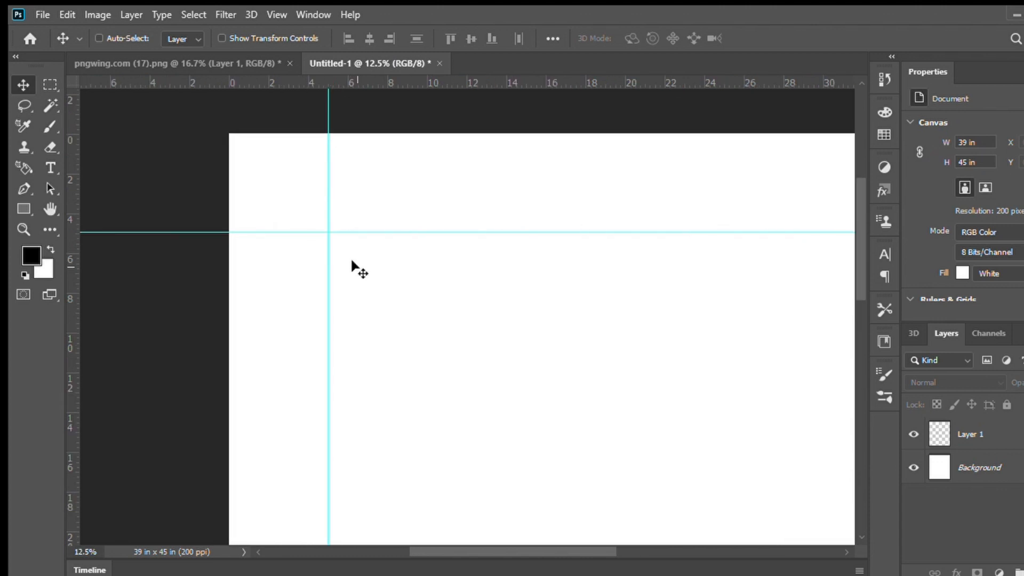
pyautogui.hotkey('ctrl', 'v')
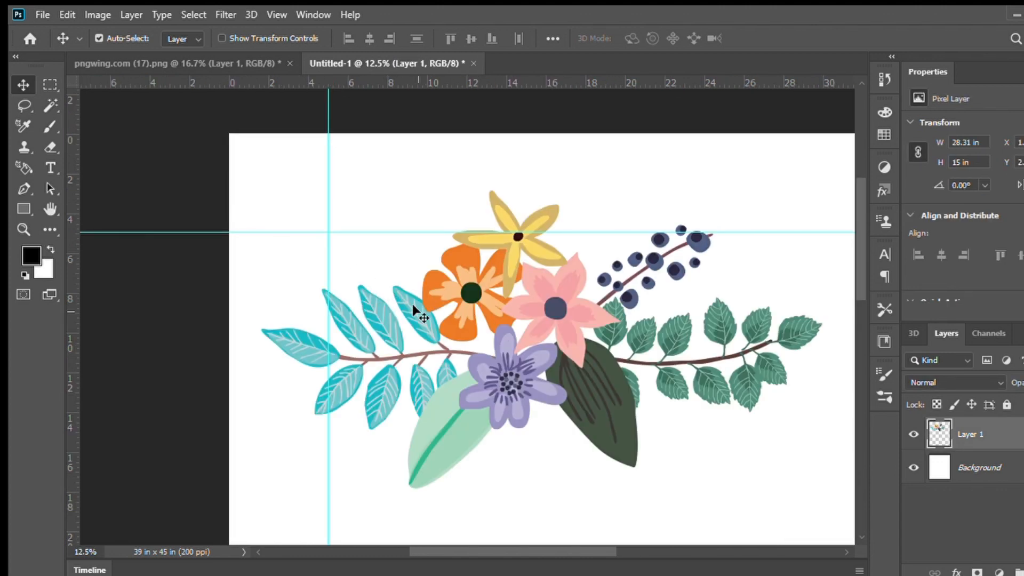
# - Free-transform the pasted flower bouquet, scaling it proportionally down to 19.40%
pyautogui.press('ctrl')
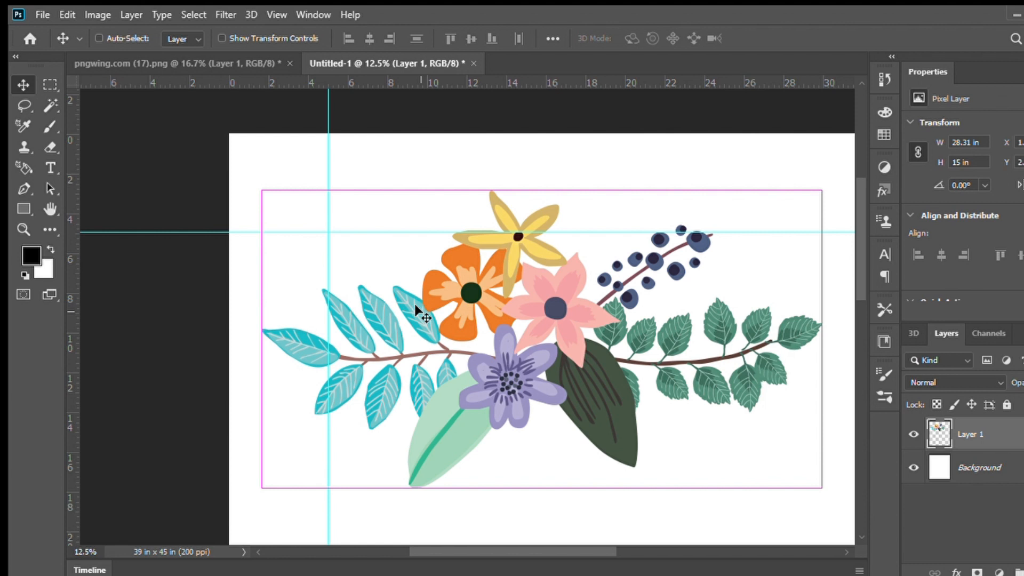
pyautogui.hotkey('ctrl', 't')
pyautogui.moveTo(261, 191); pyautogui.dragTo(583, 342)
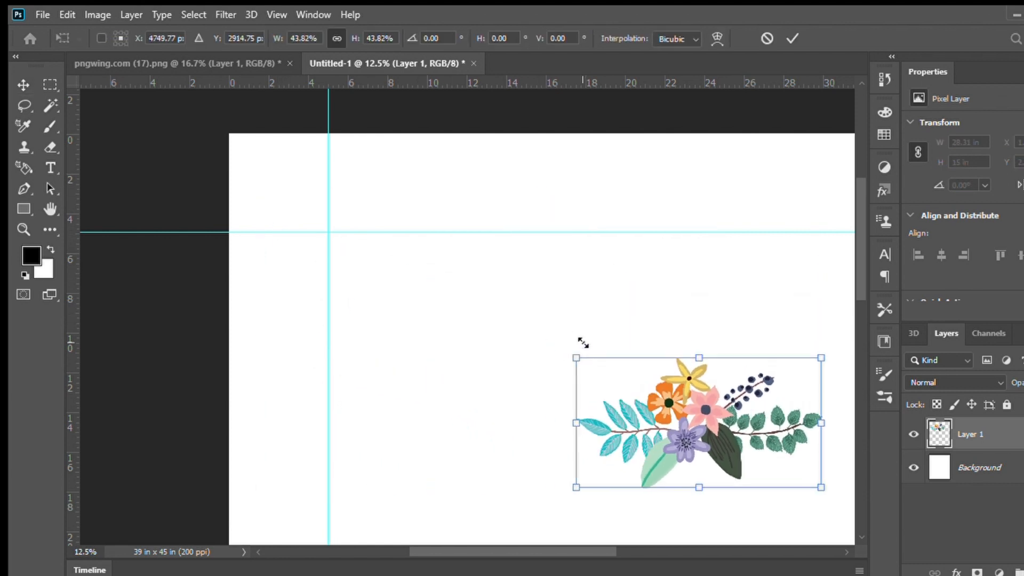
pyautogui.moveTo(678, 424); pyautogui.dragTo(402, 265)
pyautogui.moveTo(327, 234); pyautogui.dragTo(428, 287)
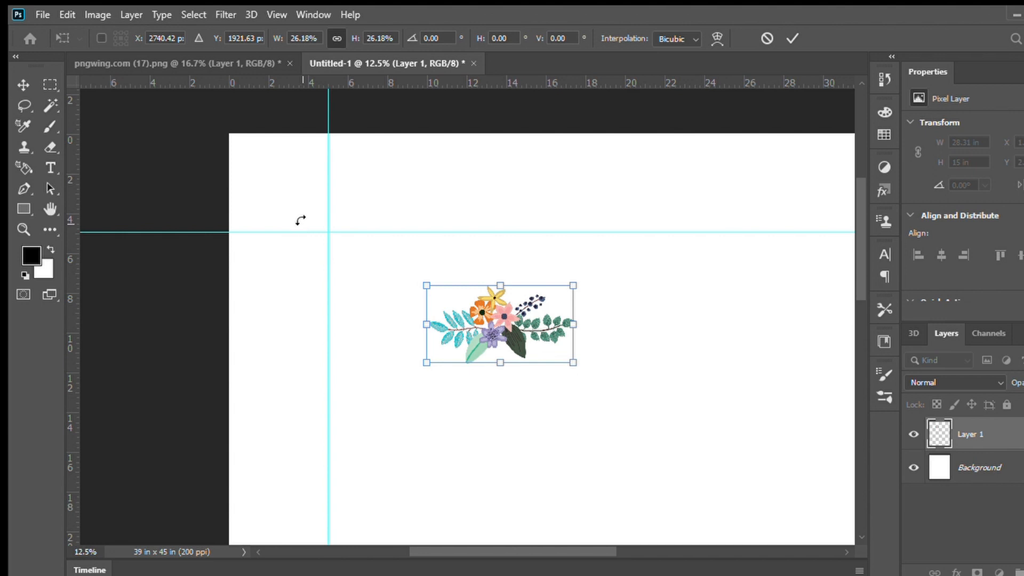
pyautogui.keyDown('ctrl'); pyautogui.click(465, 309); pyautogui.keyUp('ctrl')
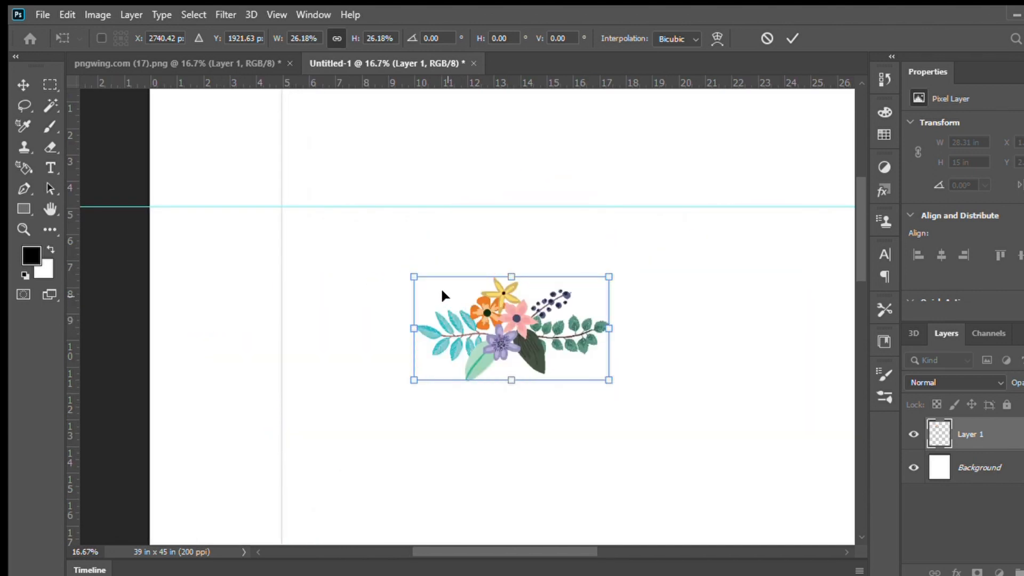
pyautogui.moveTo(414, 277); pyautogui.dragTo(462, 300)
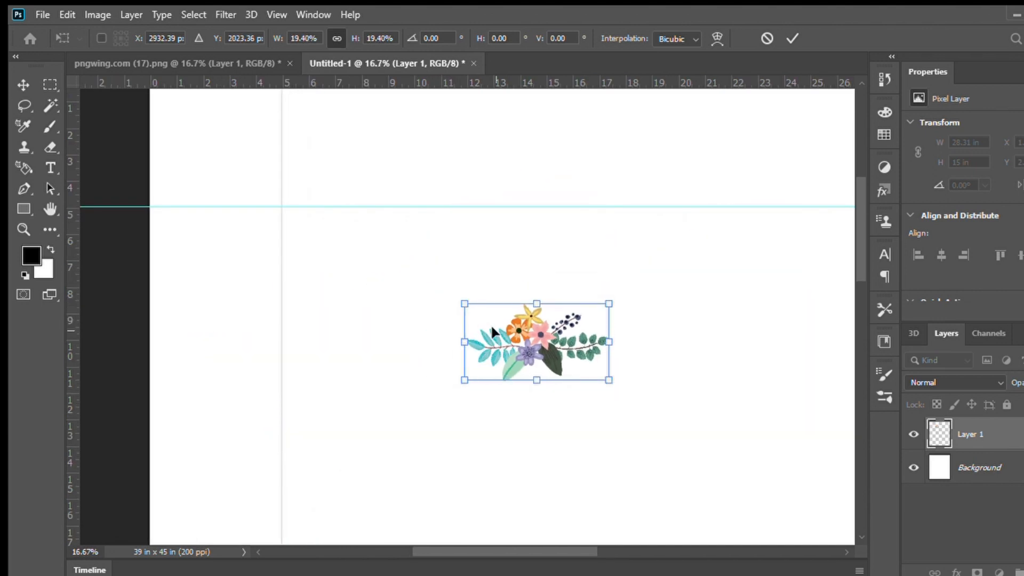
# - Centre the bouquet on the vertical guide with its lower edge on the horizontal guide, and apply the transform
pyautogui.scroll(2, 523, 349)
pyautogui.moveTo(535, 384); pyautogui.dragTo(282, 212)
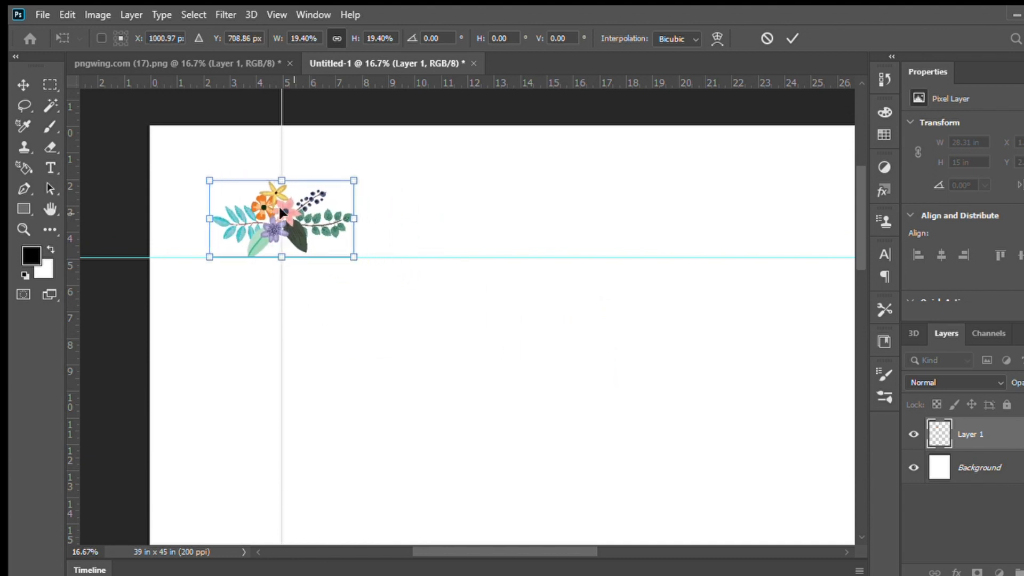
pyautogui.keyDown('ctrl'); pyautogui.click(228, 235); pyautogui.keyUp('ctrl')
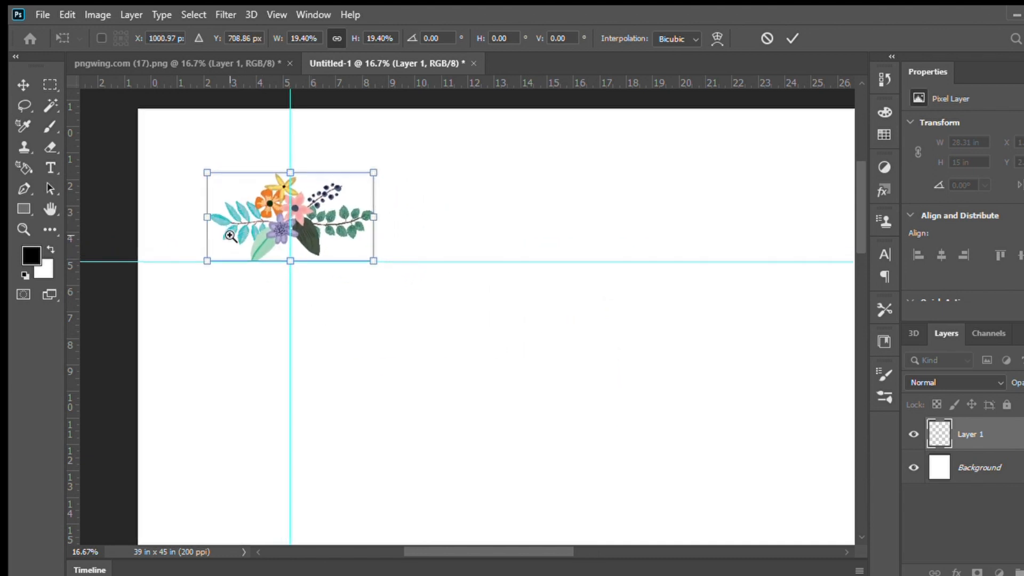
pyautogui.keyDown('ctrl'); pyautogui.click(228, 235); pyautogui.keyUp('ctrl')
pyautogui.keyDown('ctrl'); pyautogui.click(228, 235); pyautogui.keyUp('ctrl')
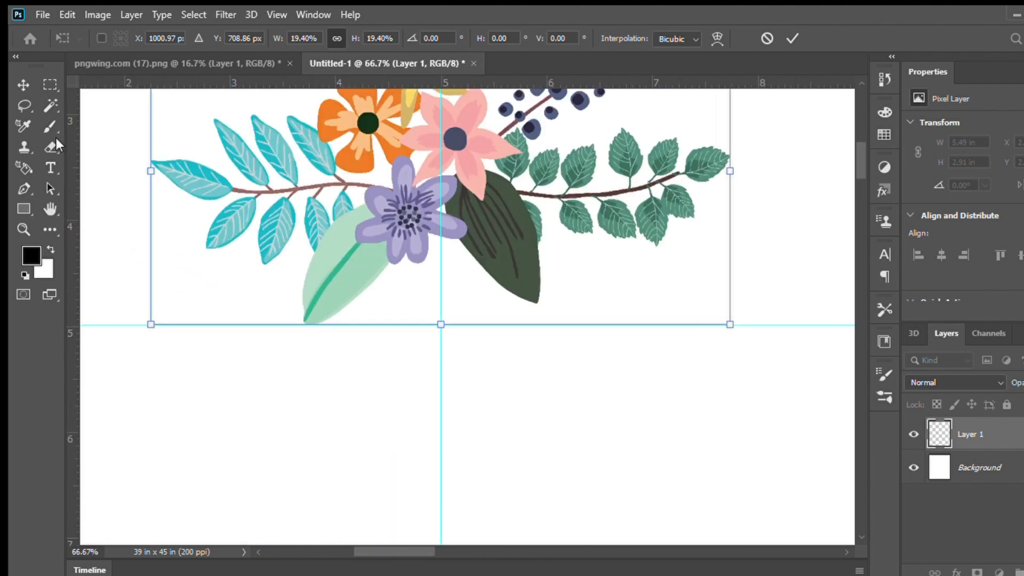
pyautogui.click(23, 85)
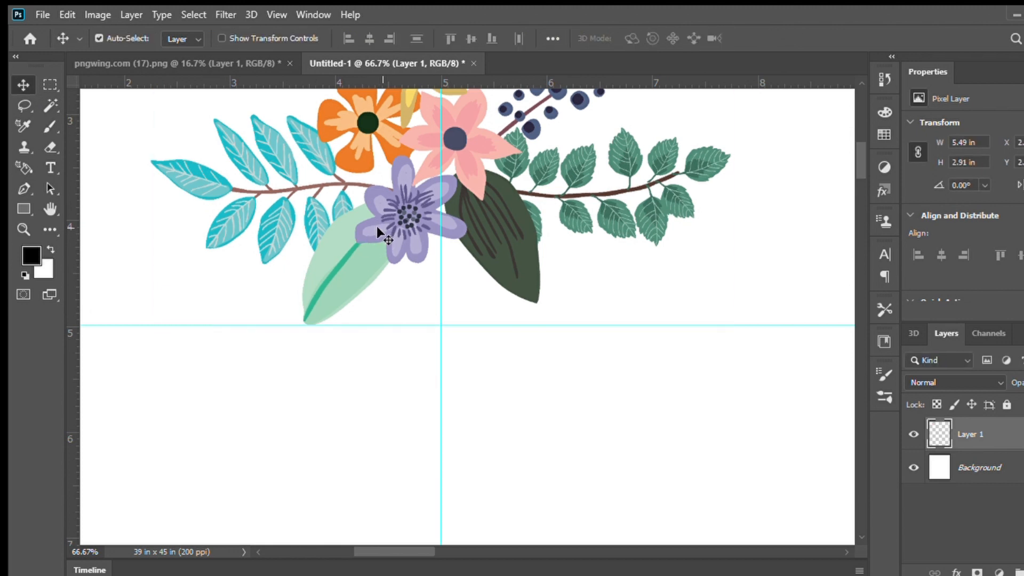
# - Select the part of the bouquet to the right of the vertical guide and copy it to a new layer
pyautogui.scroll(5, 377, 232)
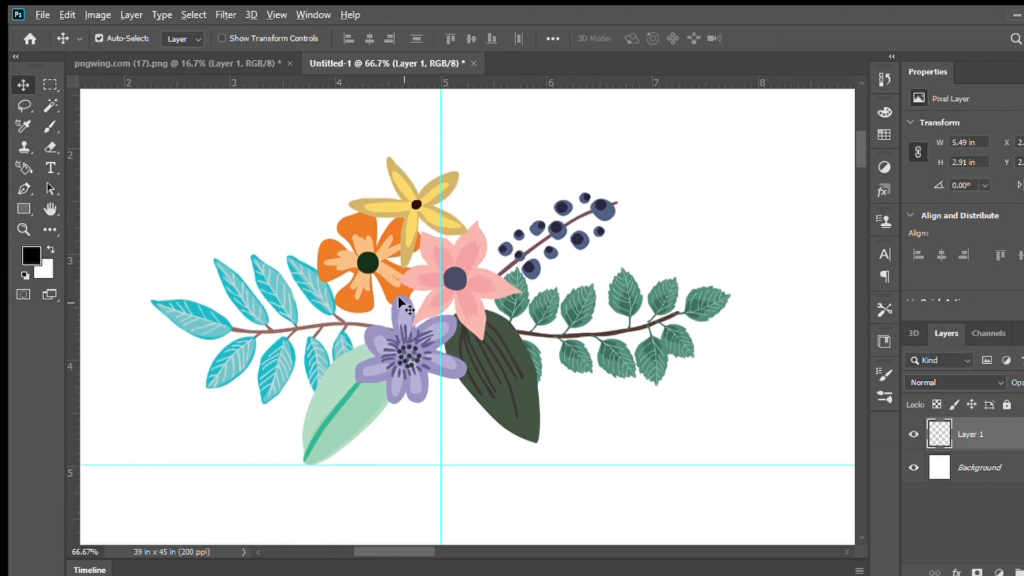
pyautogui.scroll(-2, 399, 304)
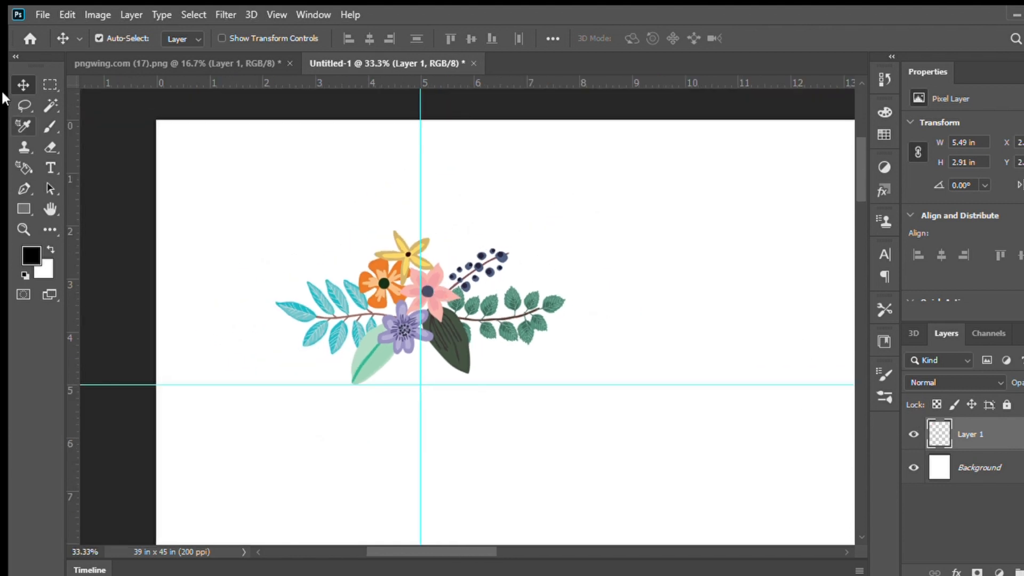
pyautogui.click(49, 85)
pyautogui.moveTo(570, 177); pyautogui.dragTo(420, 384)
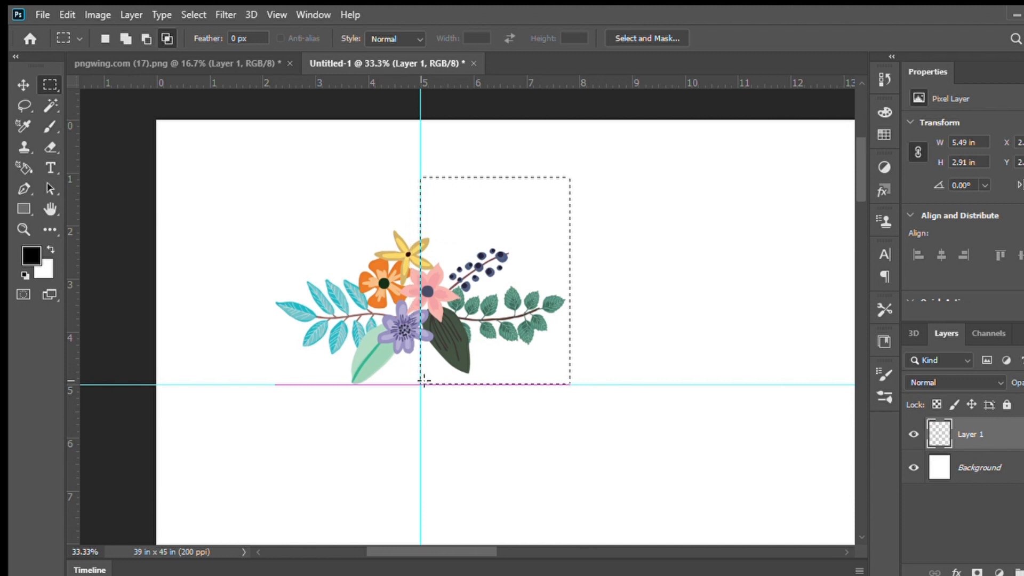
pyautogui.press('v')
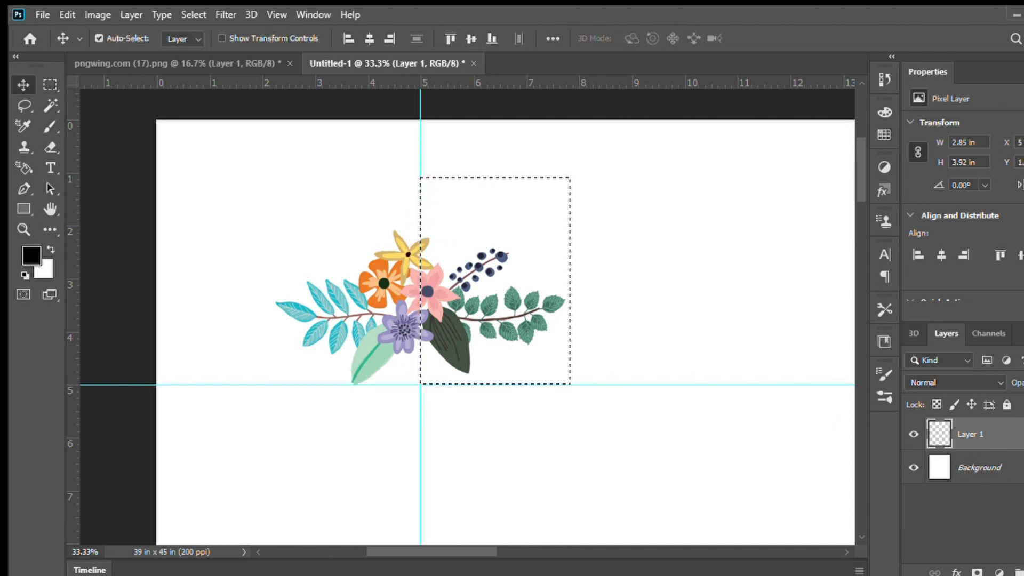
pyautogui.hotkey('ctrl', 'j')
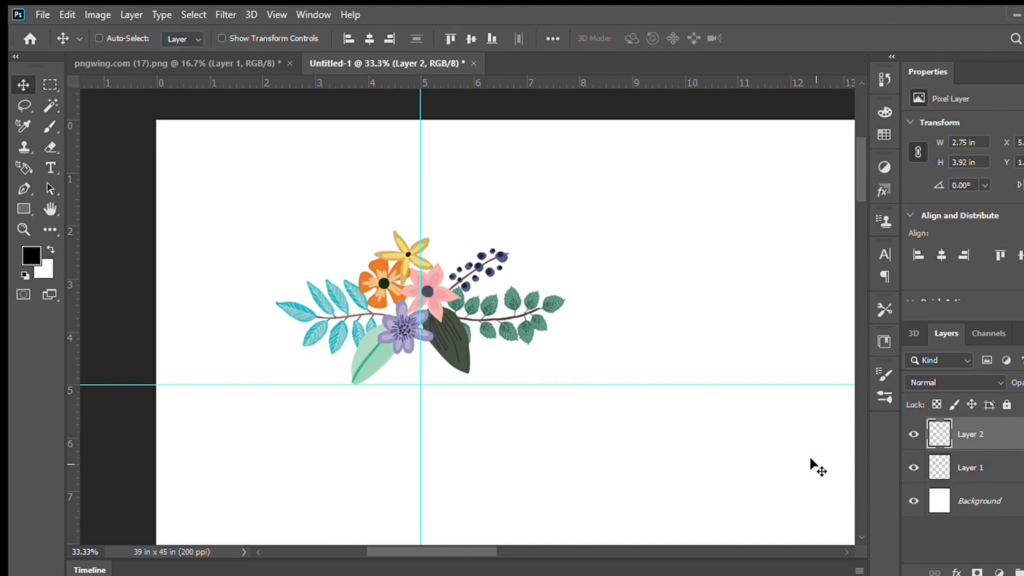
# - Move the copied right half of the bouquet to the canvas's left edge, beside the original bouquet
pyautogui.hotkey('ctrl', 'v')
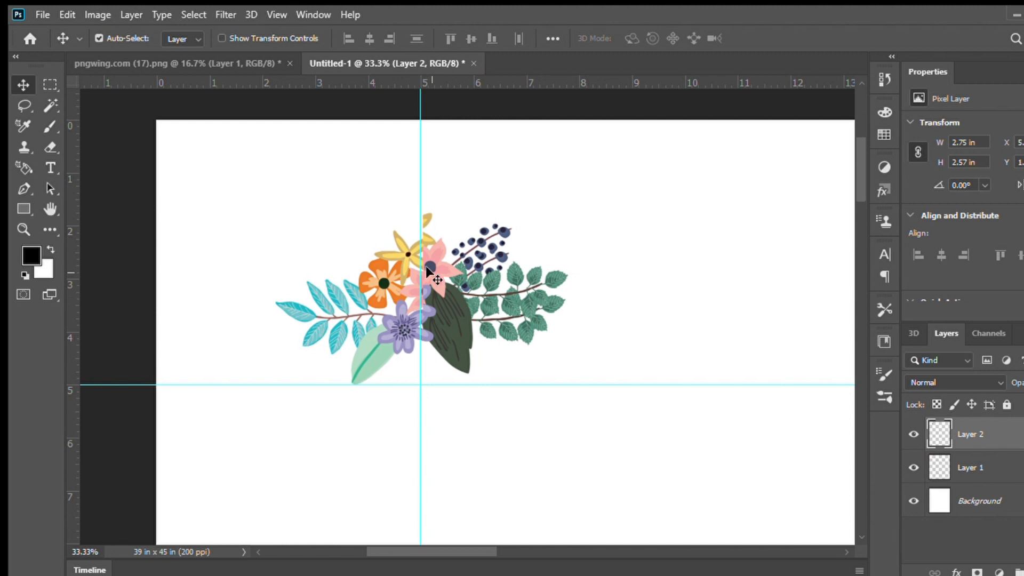
pyautogui.moveTo(431, 272); pyautogui.dragTo(165, 286)
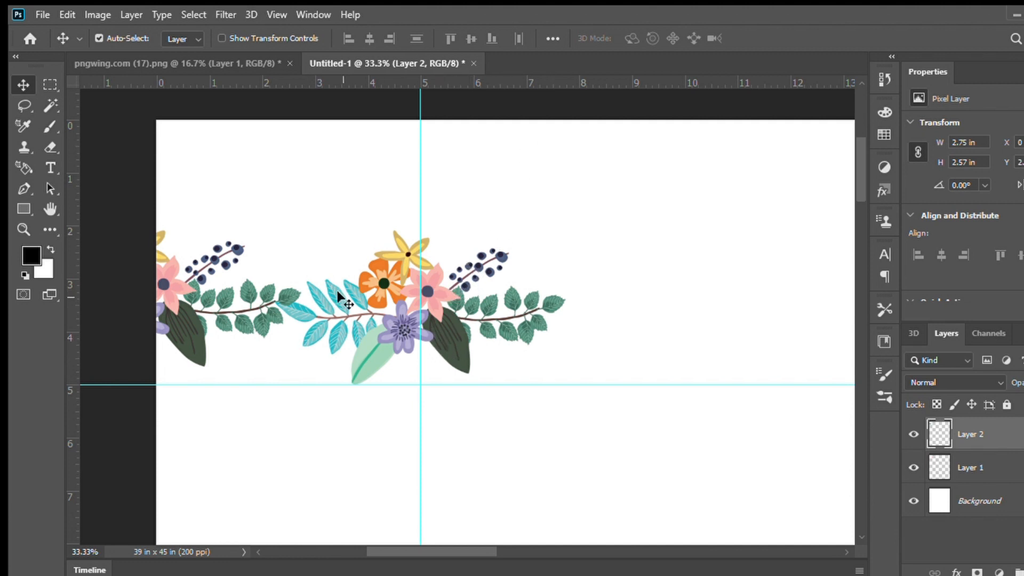
pyautogui.keyDown('ctrl'); pyautogui.click(320, 304); pyautogui.keyUp('ctrl')
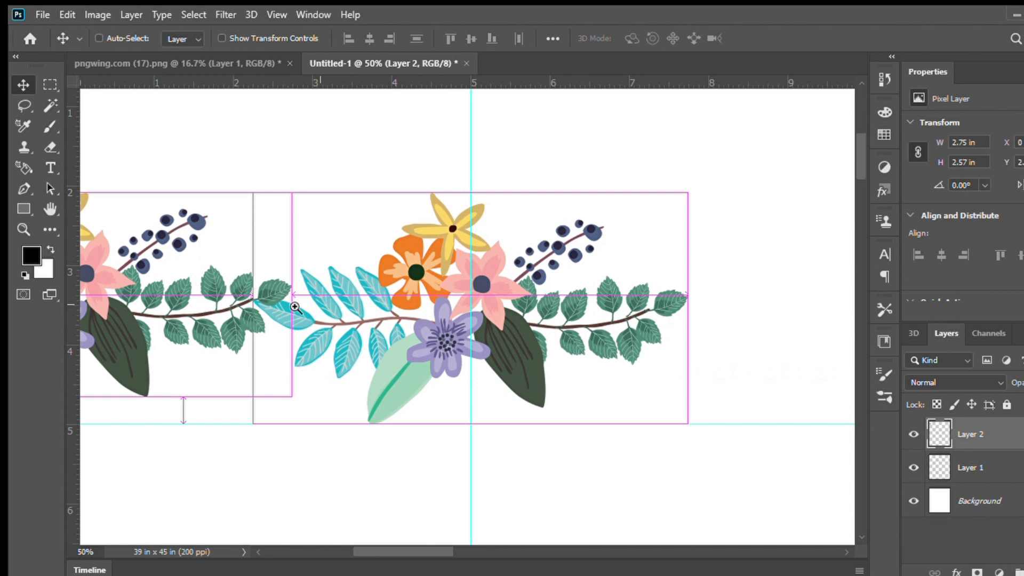
pyautogui.keyDown('ctrl'); pyautogui.click(230, 318); pyautogui.keyUp('ctrl')
pyautogui.keyDown('alt'); pyautogui.click(203, 322); pyautogui.keyUp('alt')
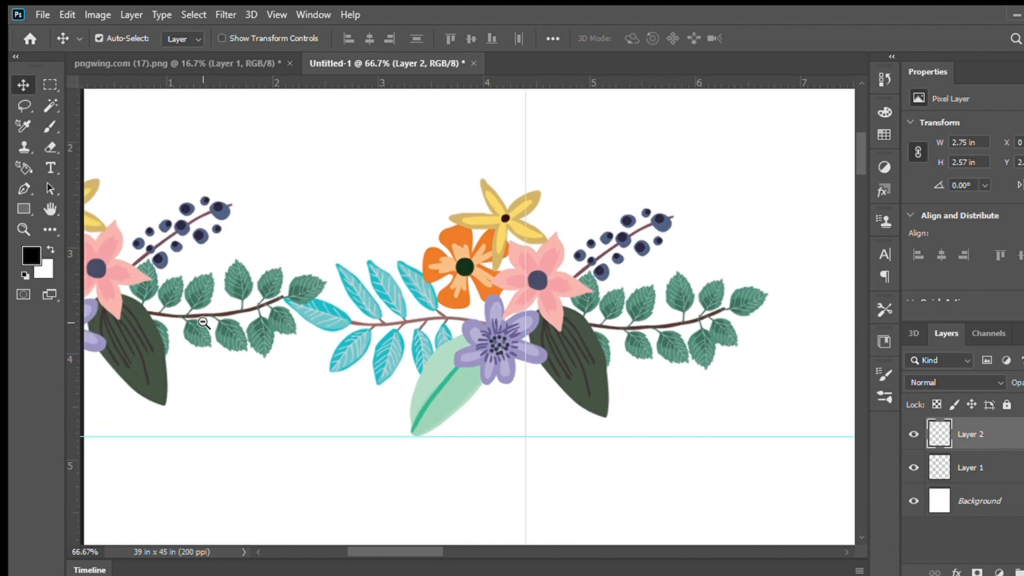
pyautogui.keyDown('ctrl'); pyautogui.click(349, 306); pyautogui.keyUp('ctrl')
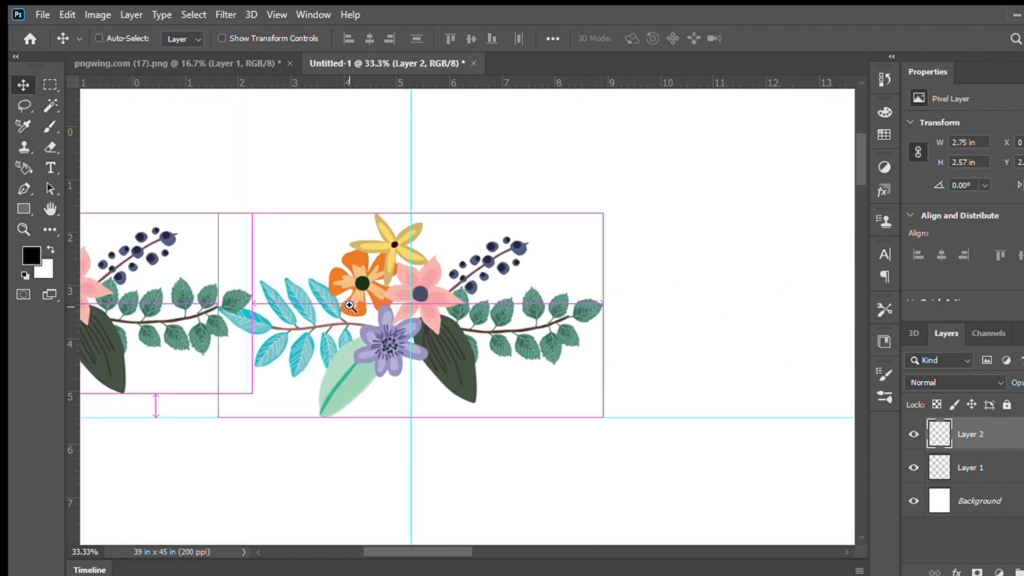
pyautogui.keyDown('ctrl'); pyautogui.click(350, 306); pyautogui.keyUp('ctrl')
pyautogui.keyDown('ctrl'); pyautogui.click(349, 305); pyautogui.keyUp('ctrl')
pyautogui.keyDown('alt'); pyautogui.click(350, 305); pyautogui.keyUp('alt')
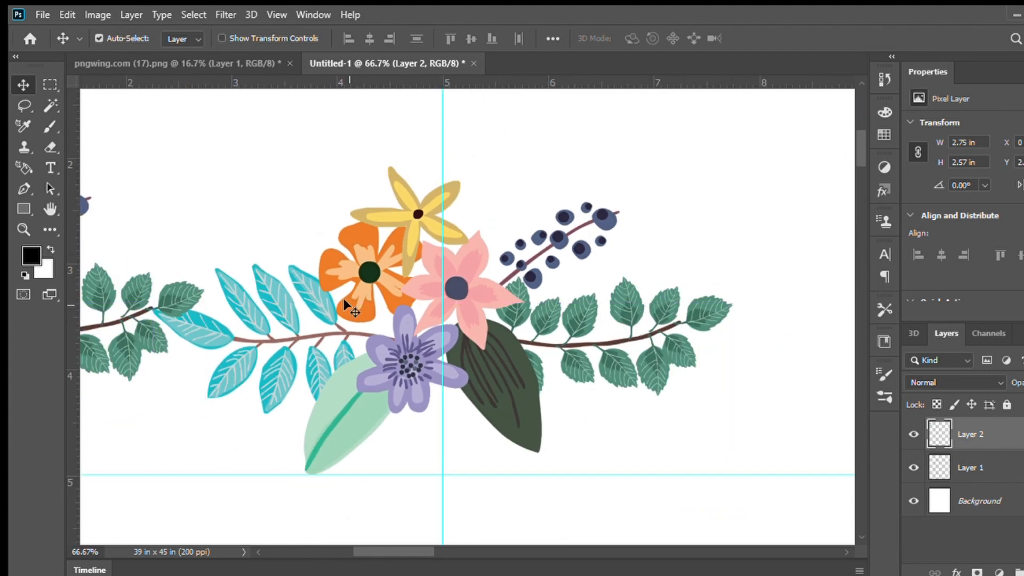
# - Lasso the blue berry sprig of the original bouquet on Layer 1 and copy it to a new layer
pyautogui.keyDown('alt'); pyautogui.click(400, 357); pyautogui.keyUp('alt')
pyautogui.keyDown('ctrl'); pyautogui.click(462, 315); pyautogui.keyUp('ctrl')
pyautogui.keyDown('ctrl'); pyautogui.click(462, 315); pyautogui.keyUp('ctrl')
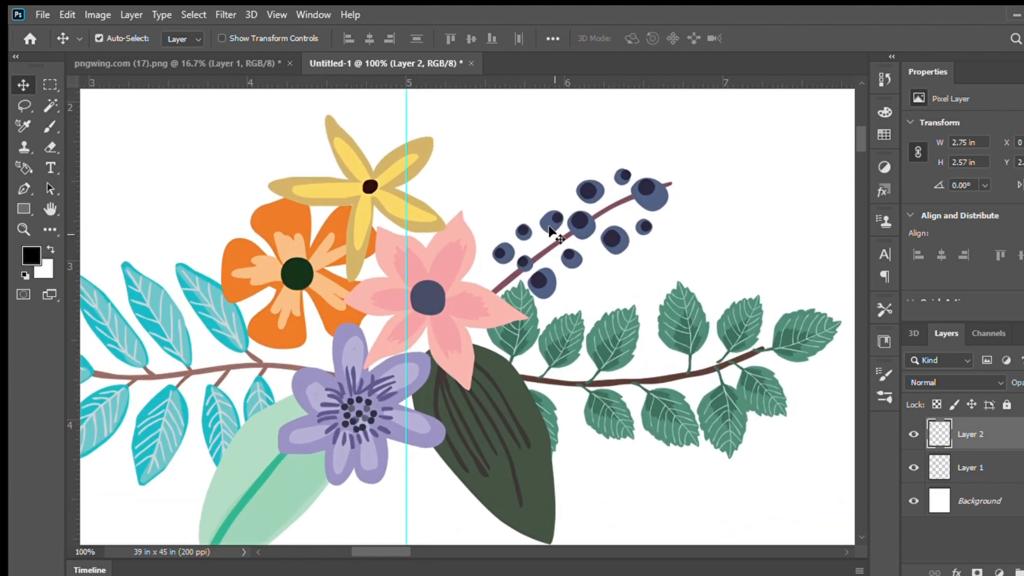
pyautogui.click(21, 105)
pyautogui.moveTo(654, 140)
pyautogui.mouseDown()
pyautogui.moveTo(532, 193)
pyautogui.moveTo(497, 233)
pyautogui.moveTo(488, 275)
pyautogui.moveTo(520, 275)
pyautogui.moveTo(536, 297)
pyautogui.moveTo(555, 299)
pyautogui.moveTo(717, 225)
pyautogui.moveTo(707, 168)
pyautogui.moveTo(648, 141)
pyautogui.mouseUp()
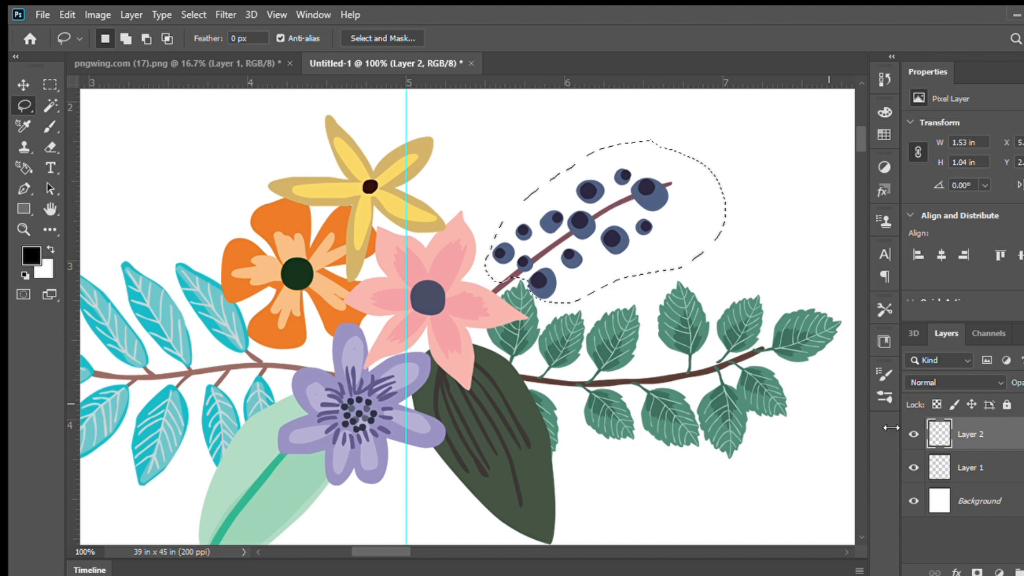
pyautogui.click(983, 470)
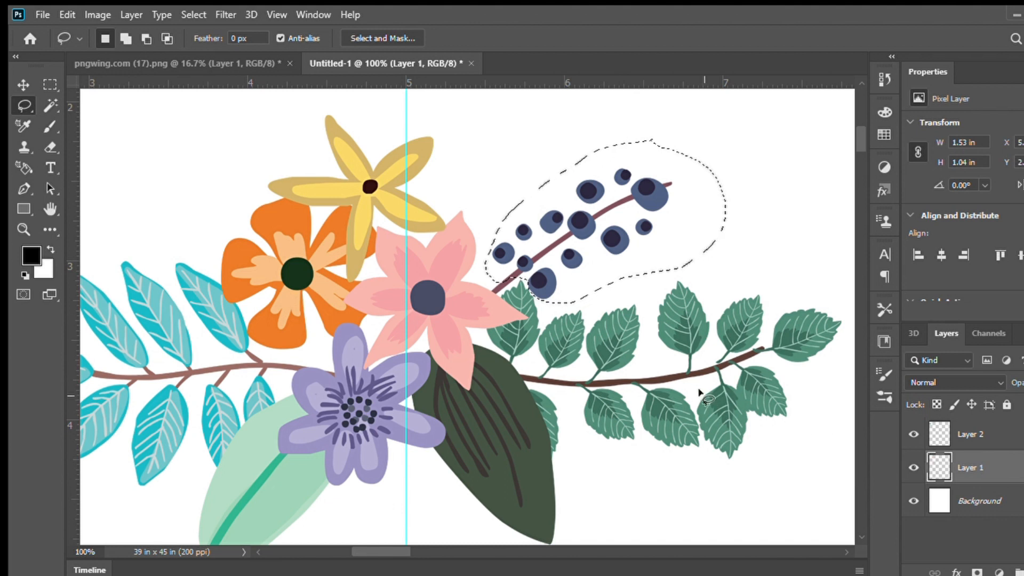
pyautogui.hotkey('ctrl', 'j')
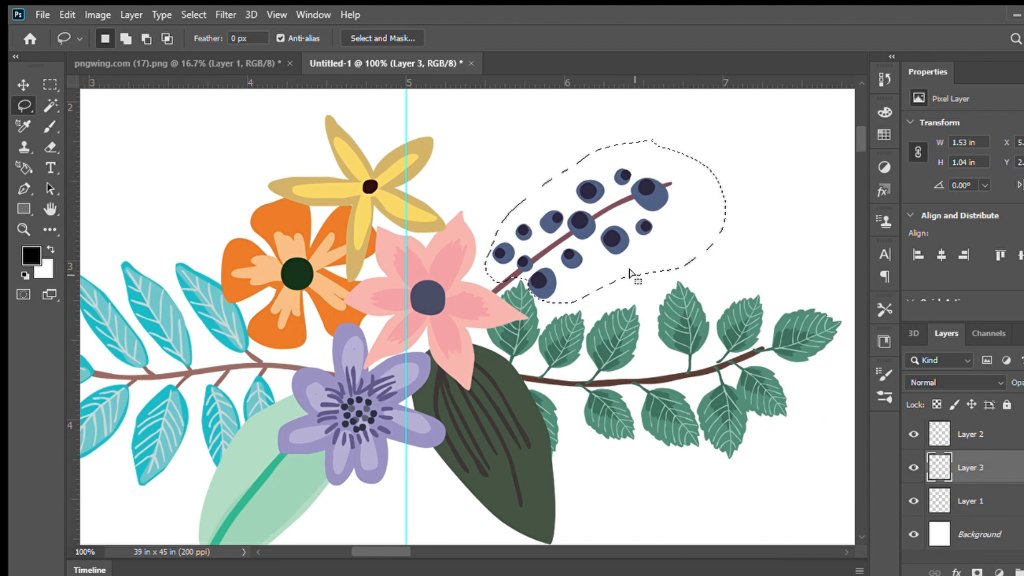
pyautogui.hotkey('ctrl', 'v')
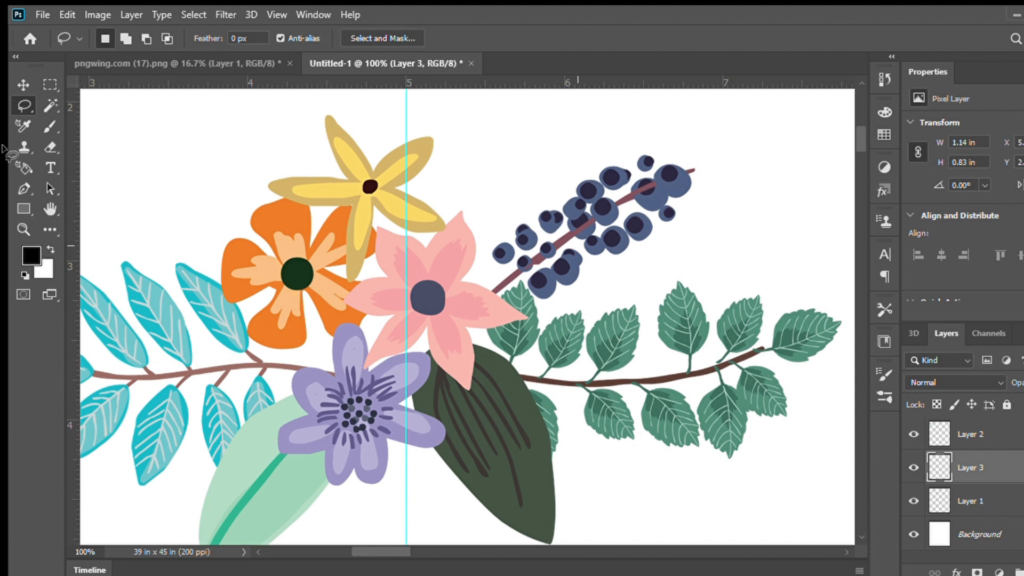
# - Move the copied berry sprig into the gap between the two bouquets, above the blue leaves
pyautogui.click(22, 84)
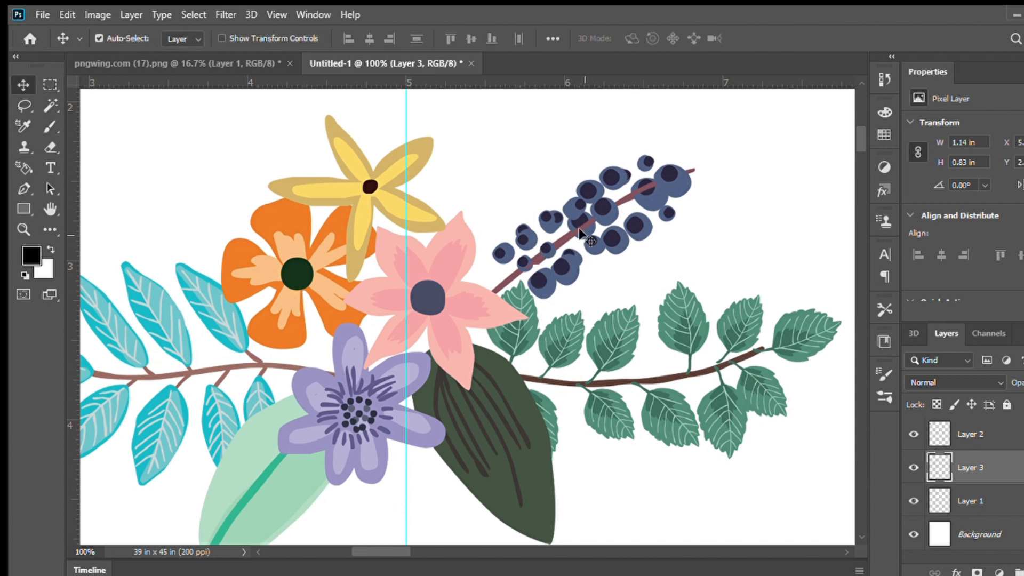
pyautogui.moveTo(600, 211); pyautogui.dragTo(163, 184)
pyautogui.scroll(-2, 251, 244)
pyautogui.moveTo(274, 254); pyautogui.dragTo(525, 310)
pyautogui.moveTo(464, 268); pyautogui.dragTo(393, 279)
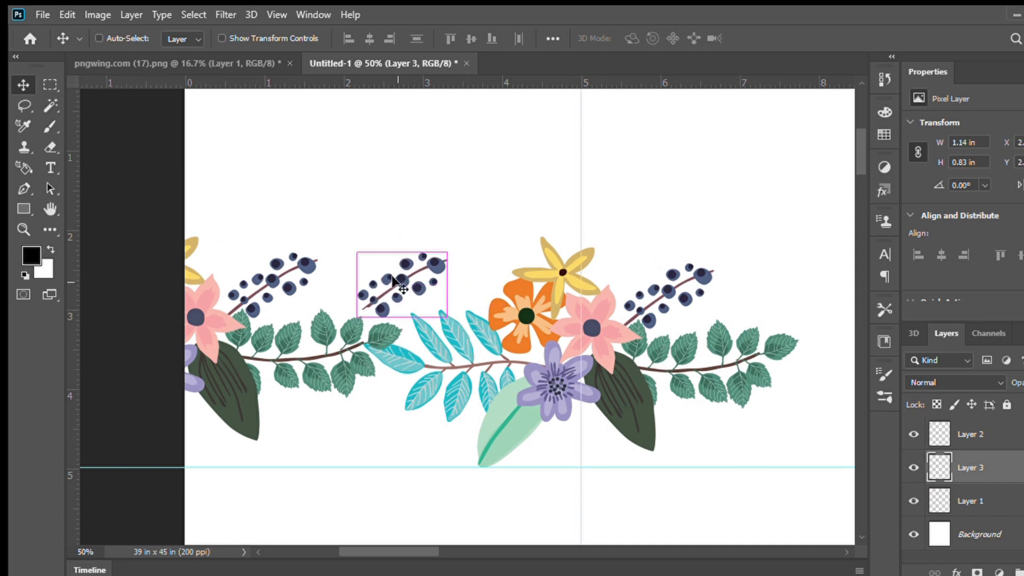
# - Free-transform the copied berry sprig, rotating it to 163.97° and placing it beneath the original bouquet's blue leaves
pyautogui.hotkey('ctrl', 't')
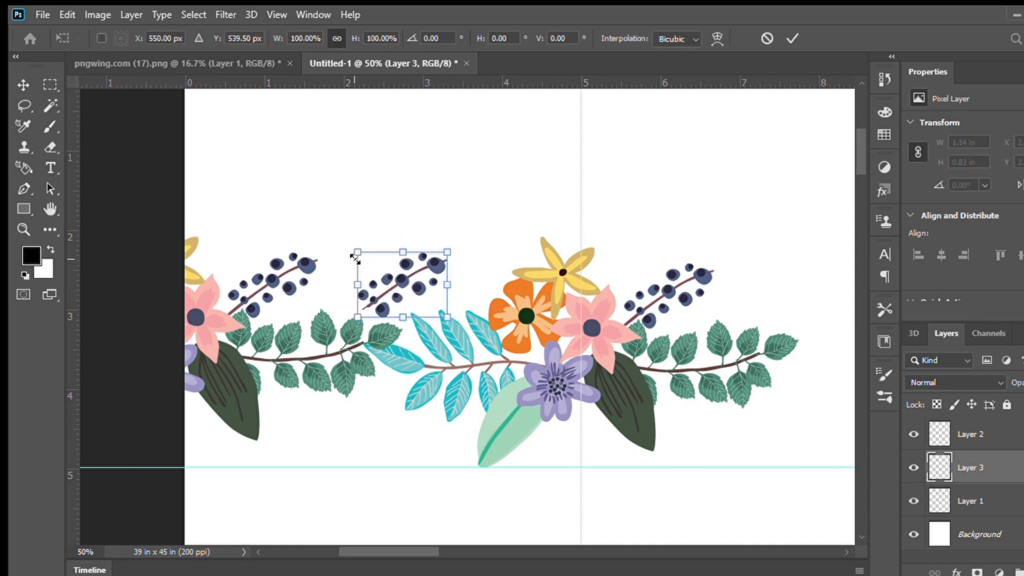
pyautogui.moveTo(323, 324); pyautogui.dragTo(390, 475)
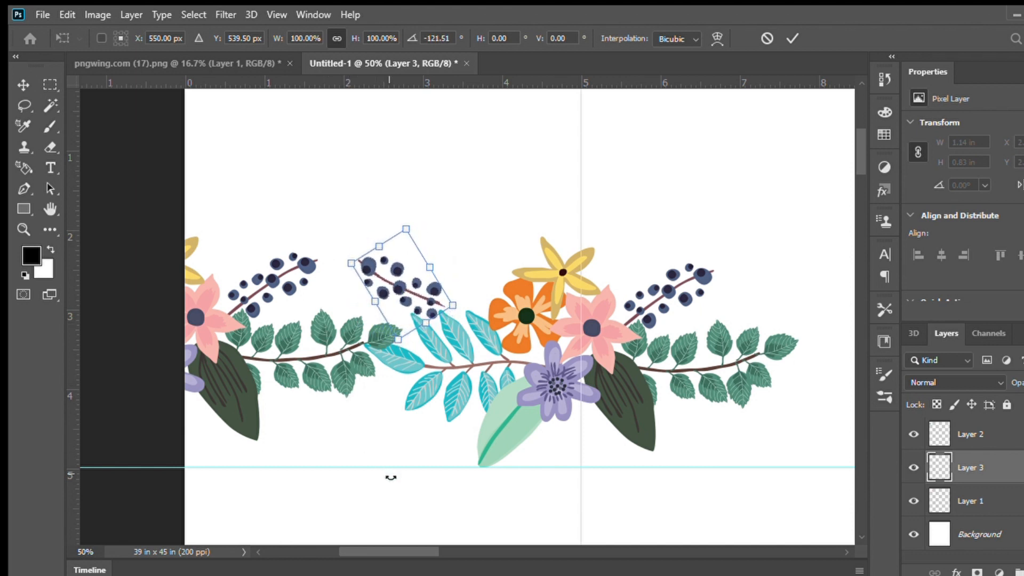
pyautogui.moveTo(395, 293); pyautogui.dragTo(385, 420)
pyautogui.moveTo(325, 390); pyautogui.dragTo(337, 502)
pyautogui.moveTo(398, 415); pyautogui.dragTo(422, 426)
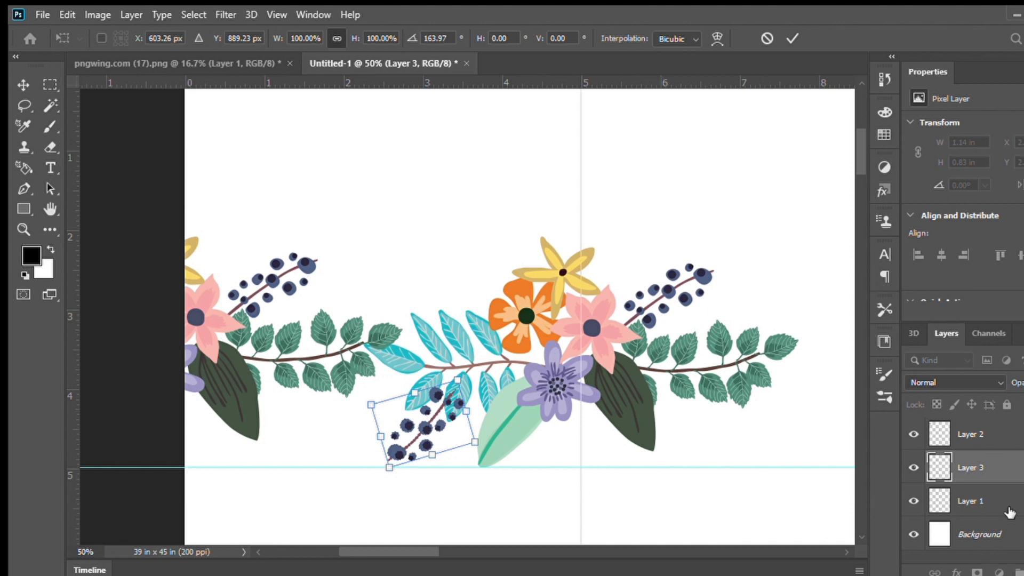
# - Apply the sprig's transform and move Layer 3 below Layer 1 so the berries sit behind the leaves
pyautogui.press('Return')
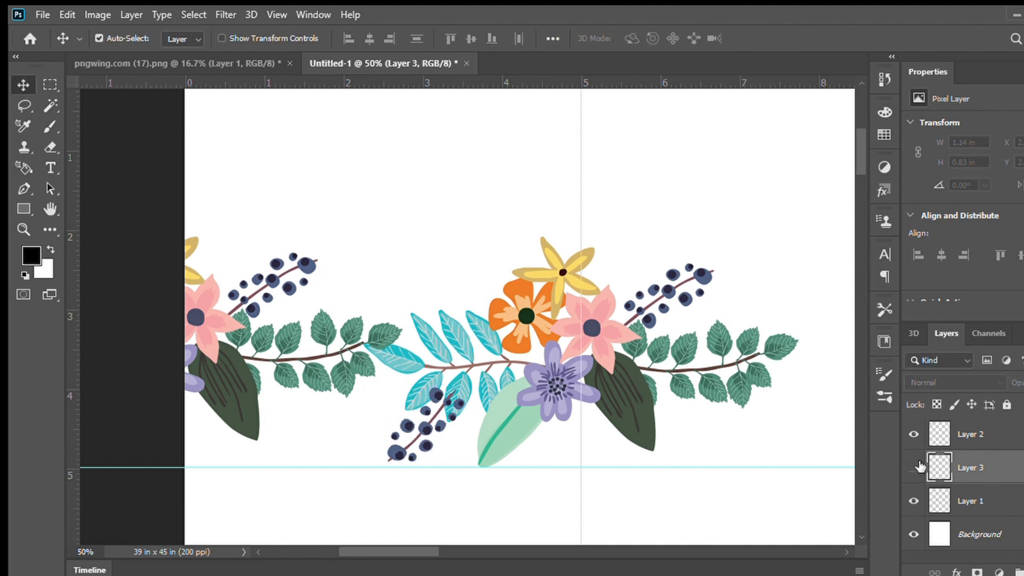
pyautogui.moveTo(976, 469); pyautogui.dragTo(987, 505)
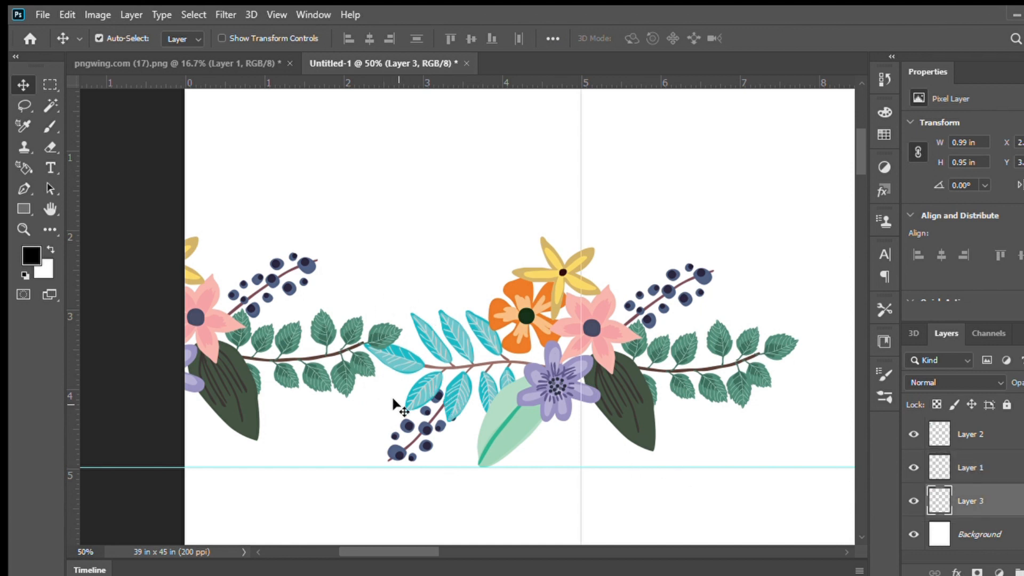
pyautogui.scroll(1, 400, 408)
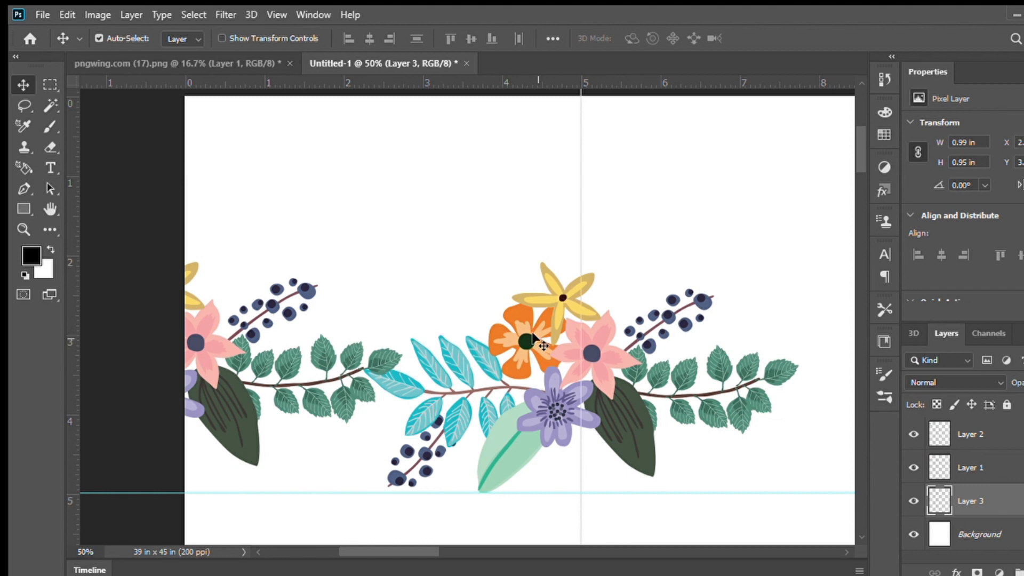
# - Check what each layer contains, and hide the half bouquet on Layer 2 and the berry sprig on Layer 3
pyautogui.click(914, 501)
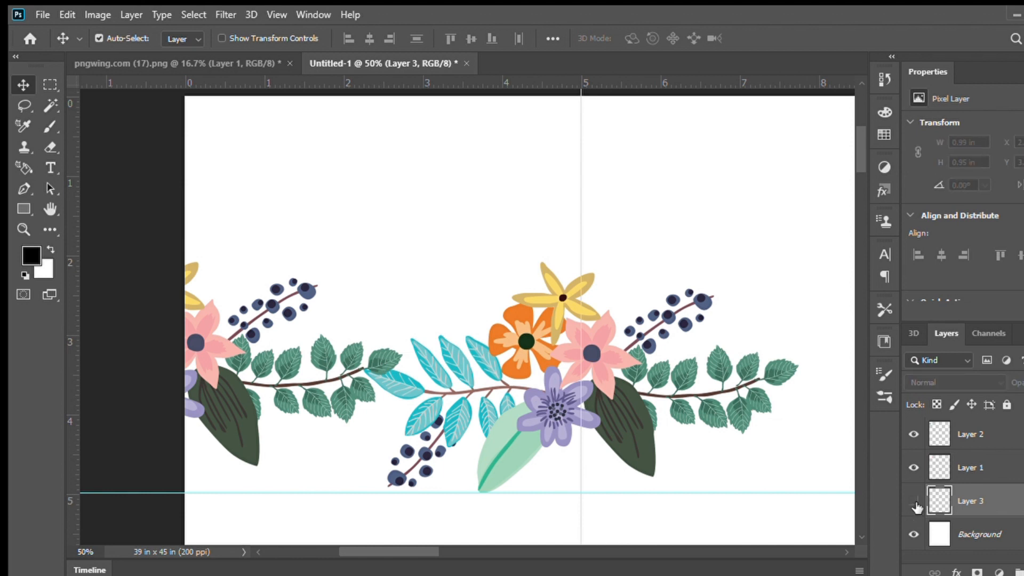
pyautogui.click(914, 502)
pyautogui.click(913, 501)
pyautogui.click(913, 501)
pyautogui.click(914, 468)
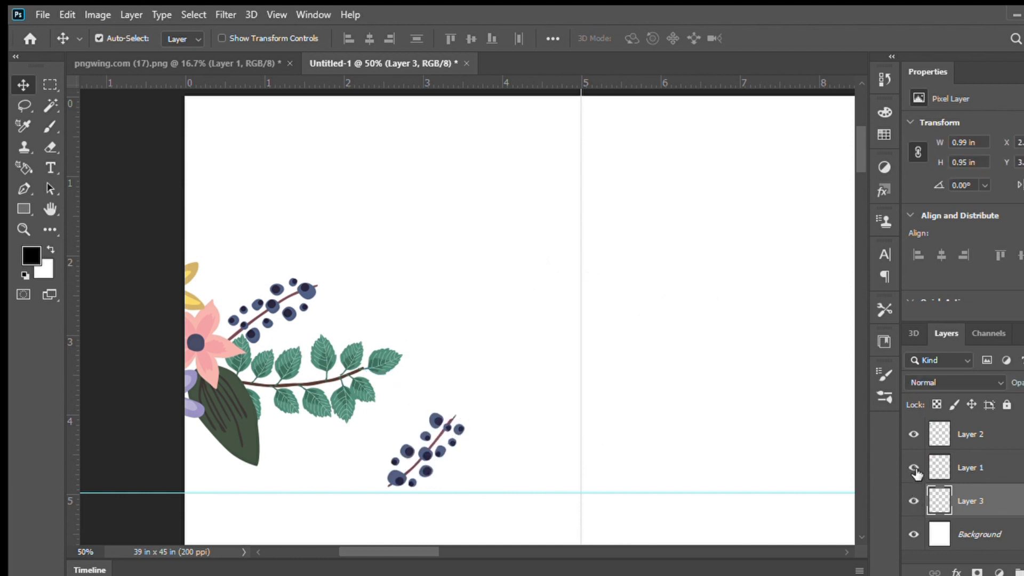
pyautogui.click(914, 469)
pyautogui.click(914, 437)
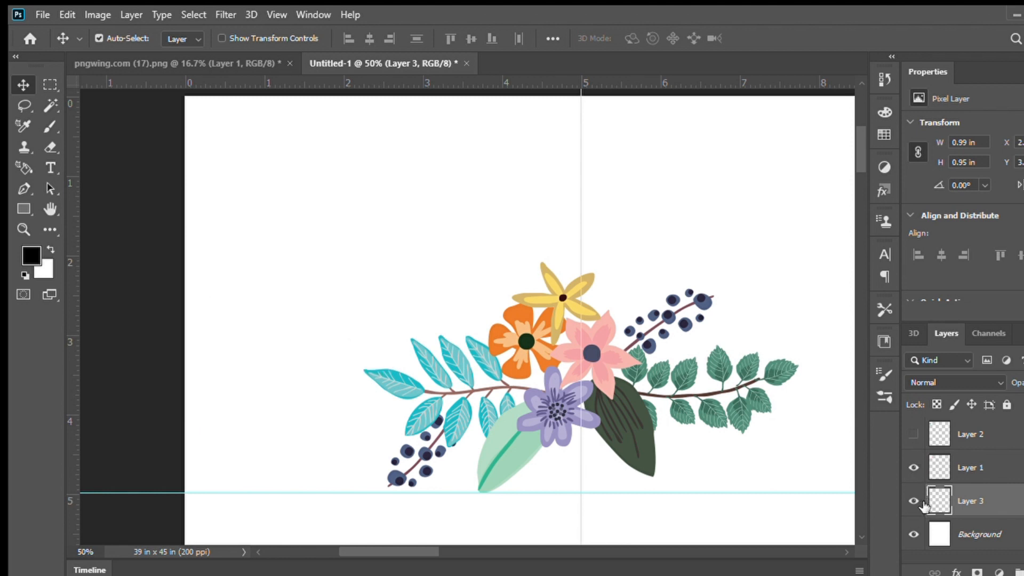
pyautogui.click(913, 501)
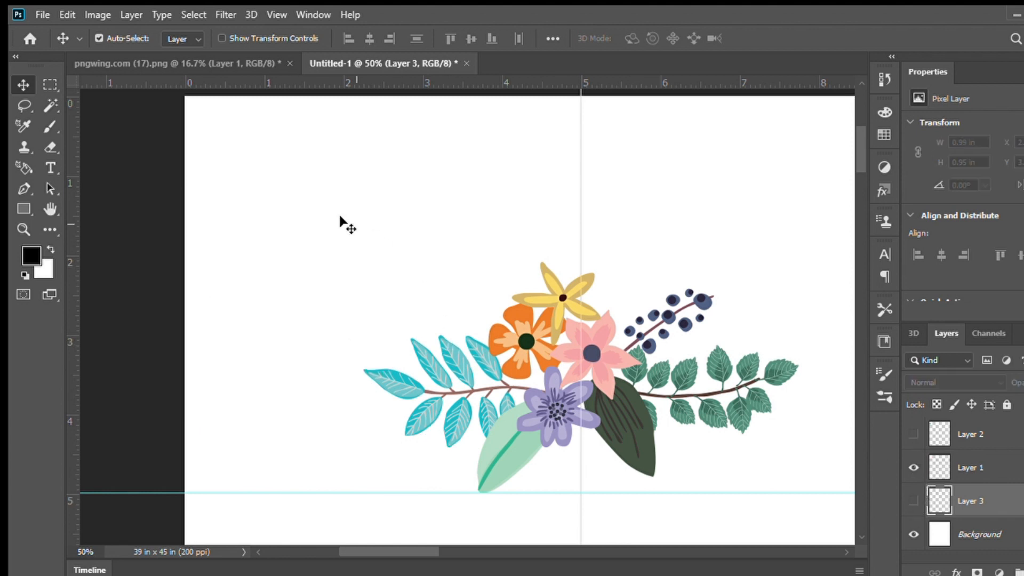
# - Marquee-select the part of the bouquet left of the vertical guide, down to the horizontal guide, and add a new layer
pyautogui.click(50, 84)
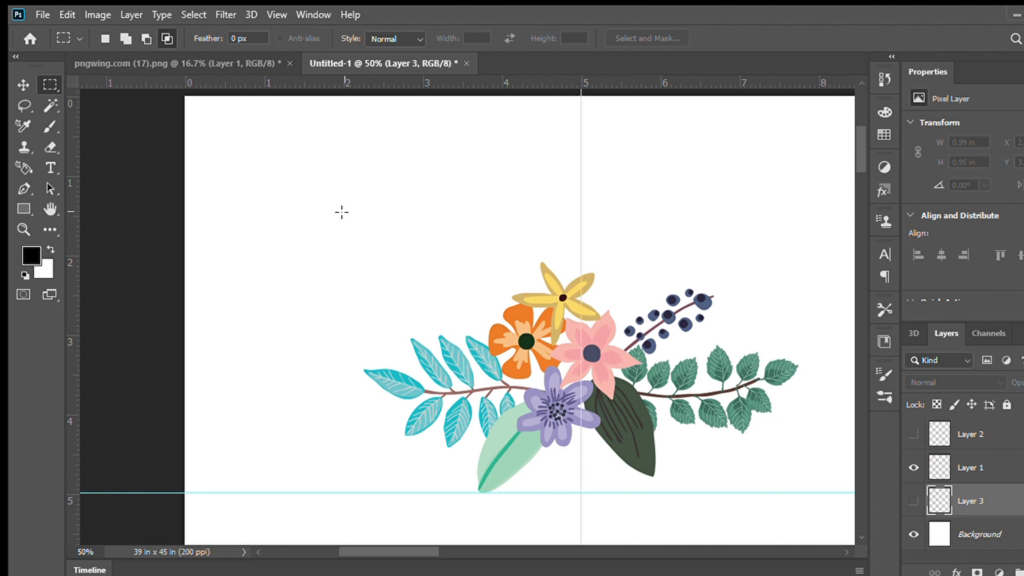
pyautogui.moveTo(380, 283); pyautogui.dragTo(575, 487)
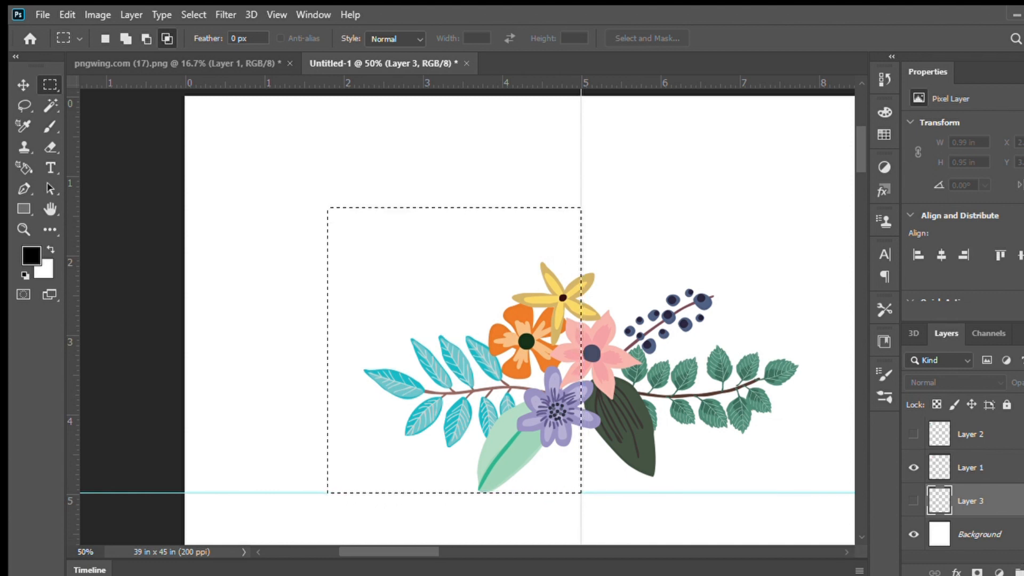
pyautogui.hotkey('ctrl', 'j')
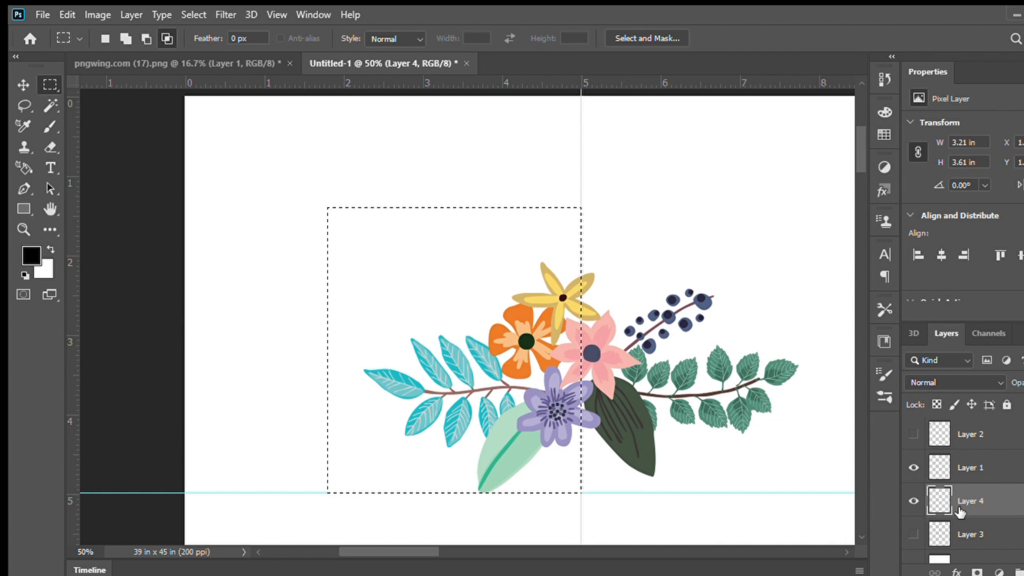
pyautogui.hotkey('ctrl', 'd')
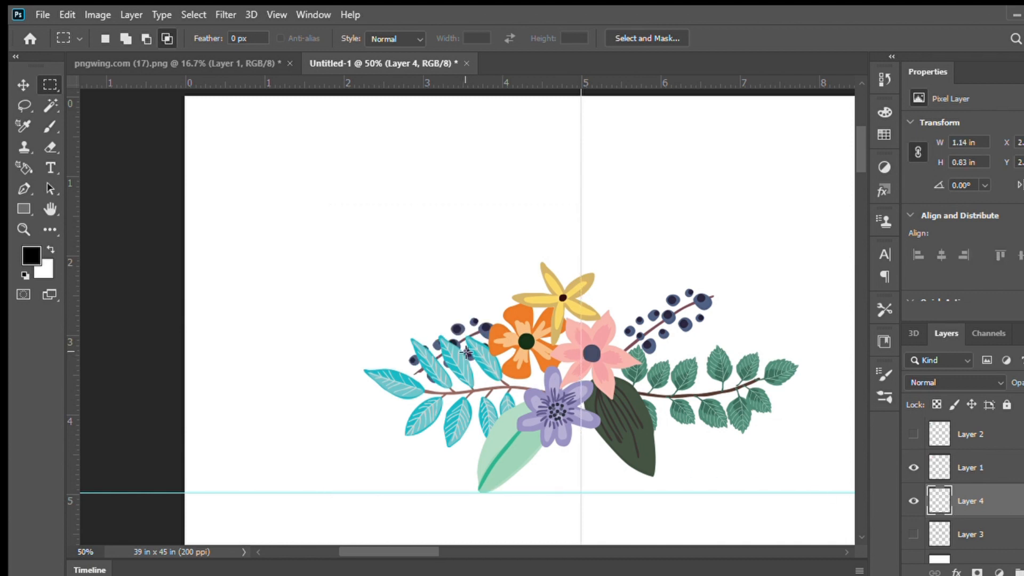
pyautogui.hotkey('ctrl', 'shift', 'd')
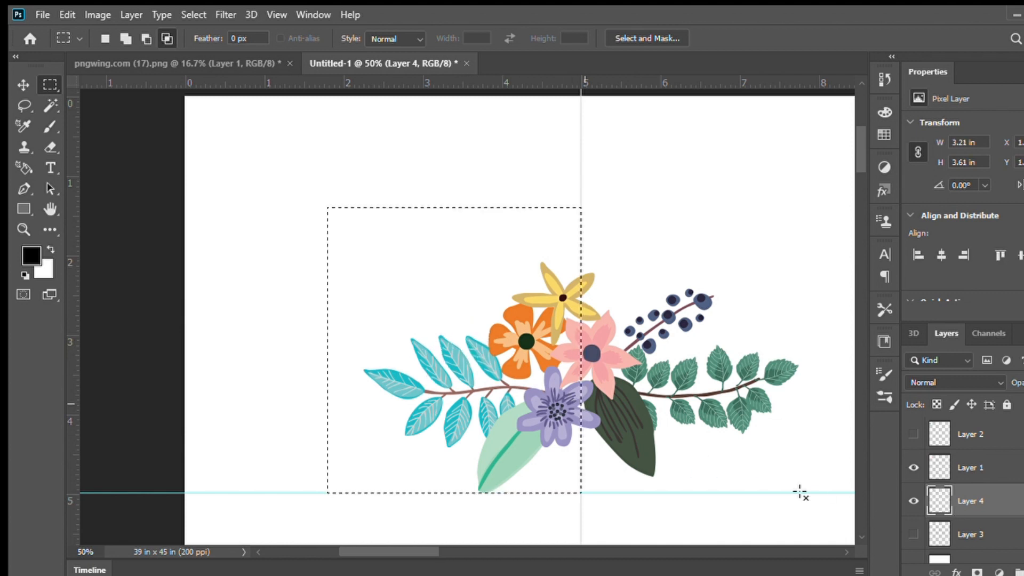
pyautogui.click(914, 501)
pyautogui.click(914, 501)
pyautogui.click(914, 501)
pyautogui.click(913, 501)
pyautogui.click(913, 468)
pyautogui.click(913, 467)
# - Copy the selected left half of the bouquet from Layer 1 onto Layer 4
pyautogui.click(964, 469)
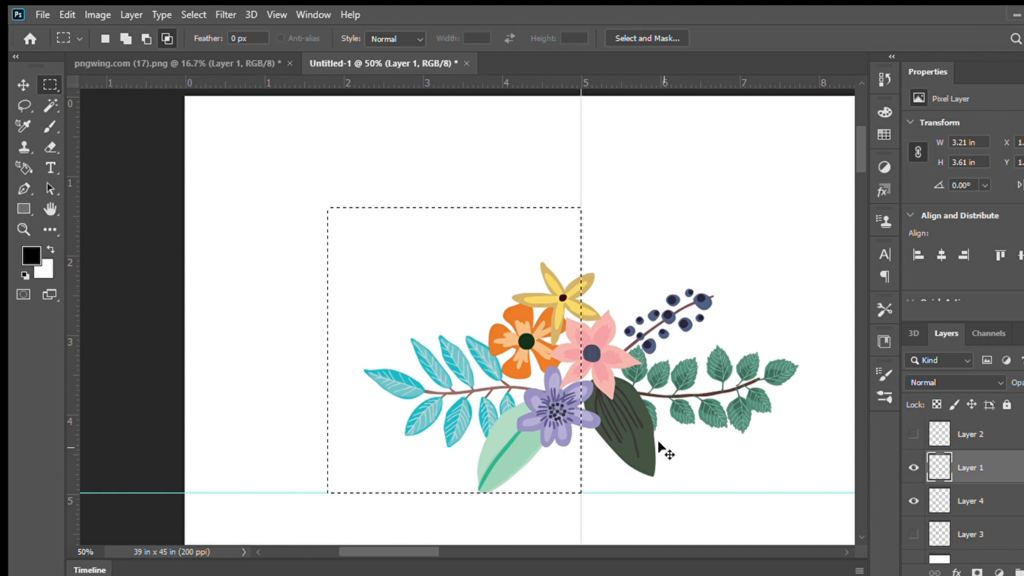
pyautogui.click(966, 501)
pyautogui.moveTo(651, 460); pyautogui.dragTo(632, 432)
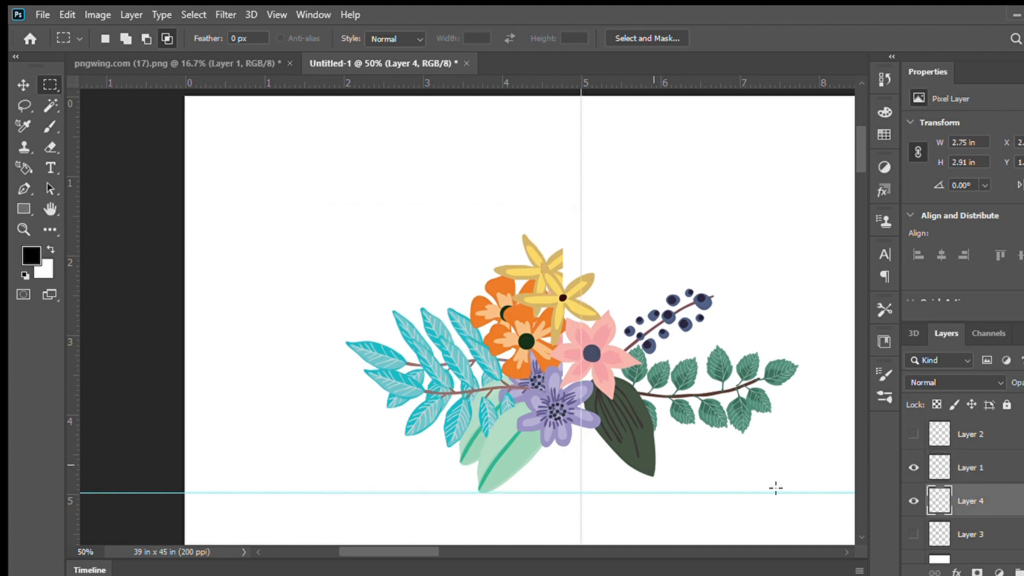
# - Check the copied left half on its own, and move it clear of the original to the canvas's upper-left area
pyautogui.click(914, 469)
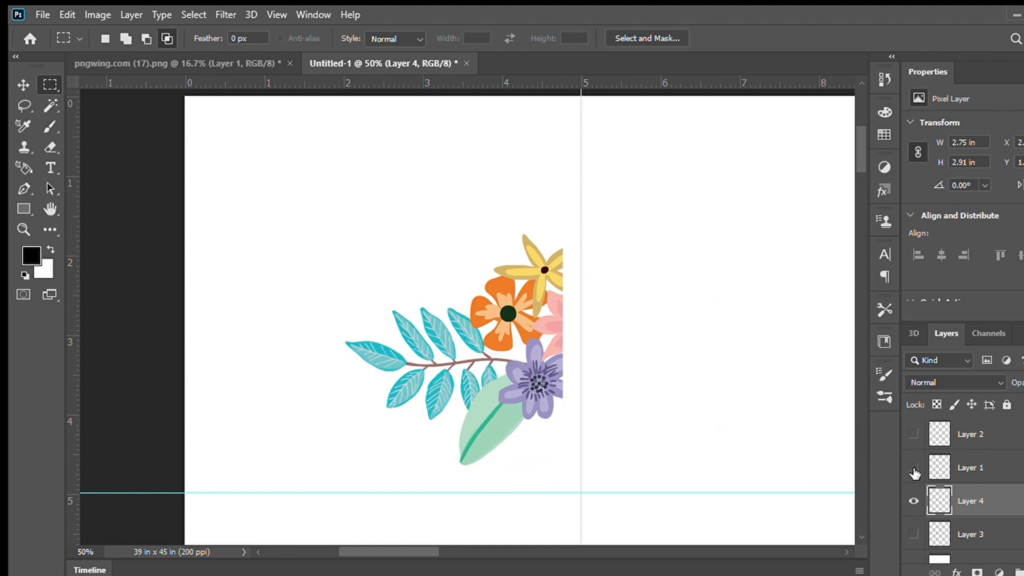
pyautogui.click(914, 470)
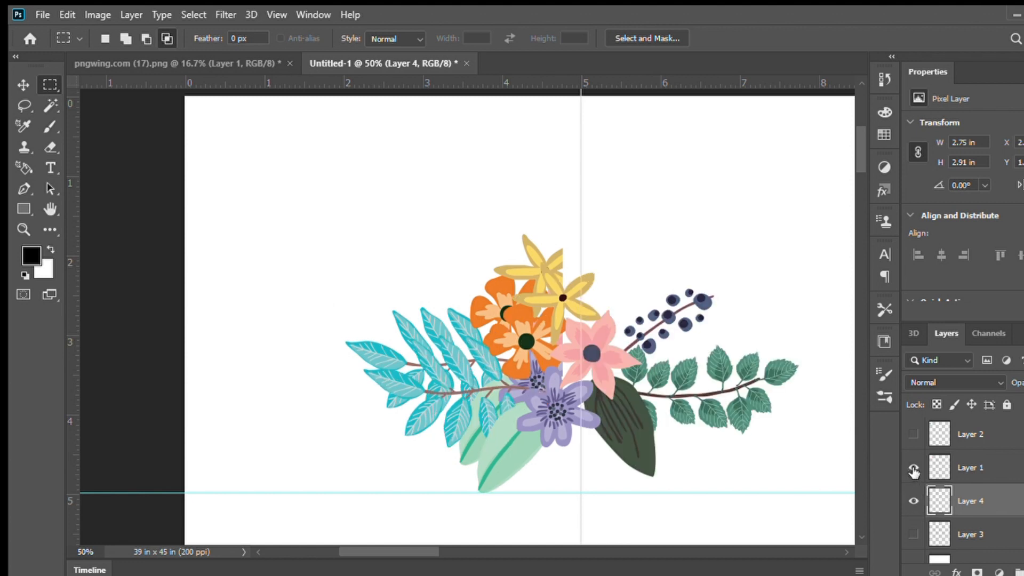
pyautogui.click(21, 79)
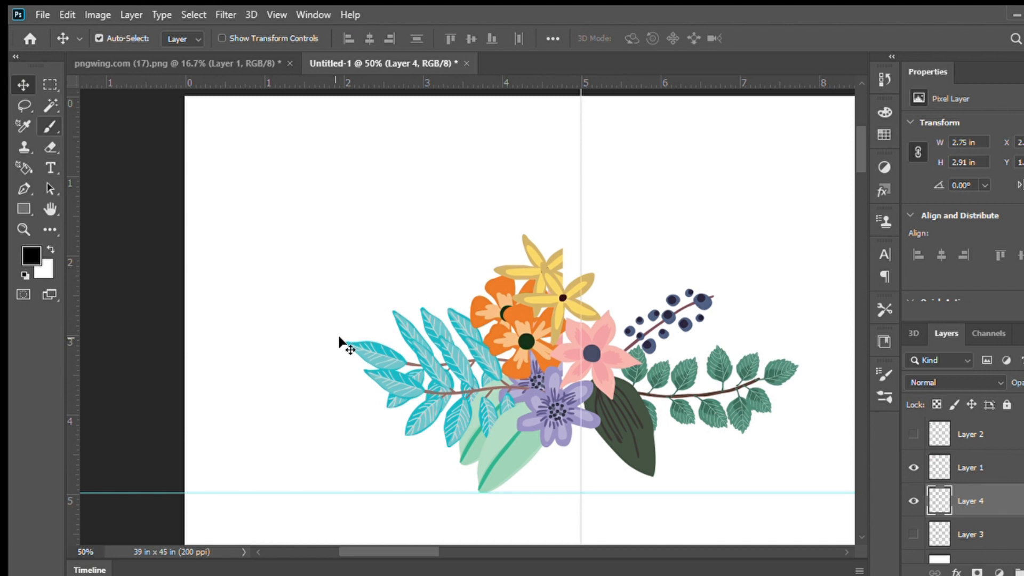
pyautogui.moveTo(488, 292); pyautogui.dragTo(358, 162)
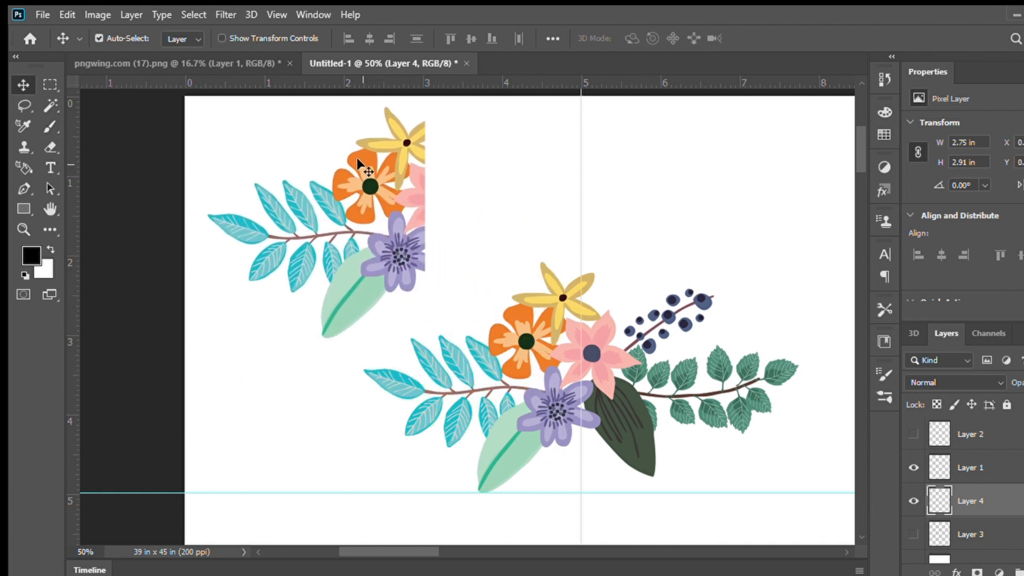
# - Show Layer 3 and Layer 2 again, and shift the copied left half slightly to the right
pyautogui.click(913, 534)
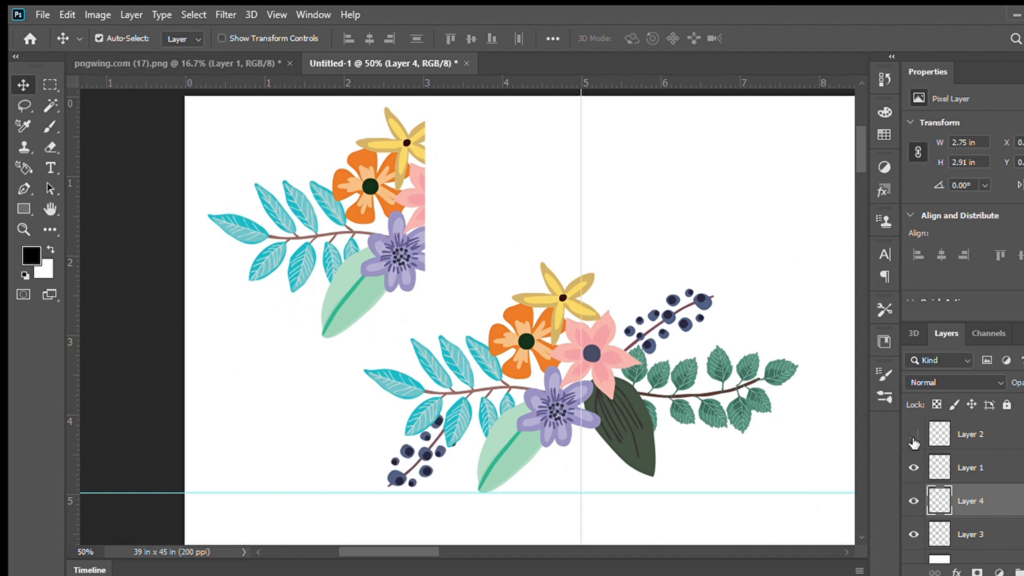
pyautogui.click(913, 434)
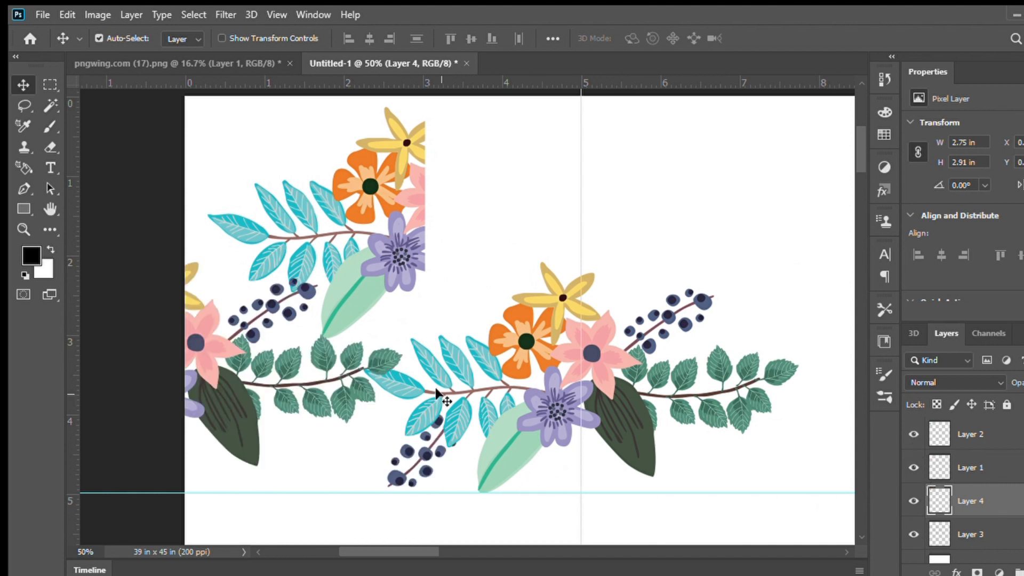
pyautogui.scroll(1, 441, 393)
pyautogui.moveTo(385, 278); pyautogui.dragTo(415, 280)
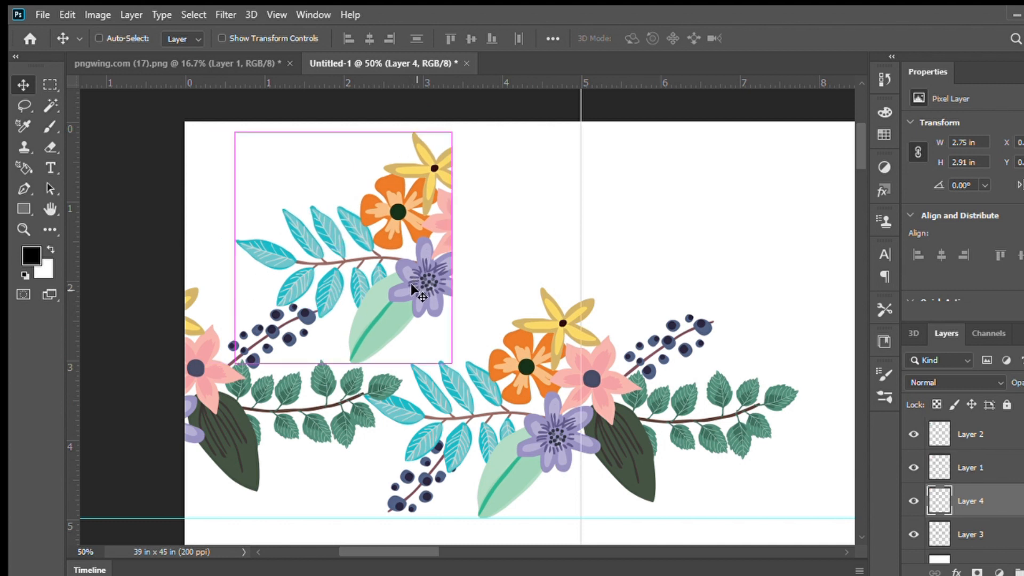
# - Rotate the copied left half by 90° and move it up so its leaf tip crosses the canvas's top edge
pyautogui.hotkey('ctrl', 't')
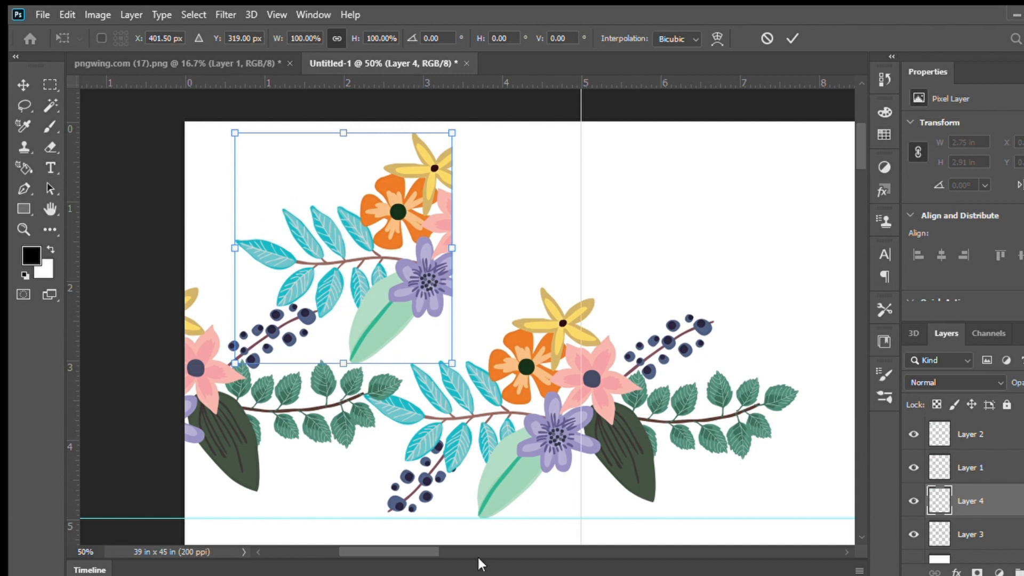
pyautogui.click(489, 517)
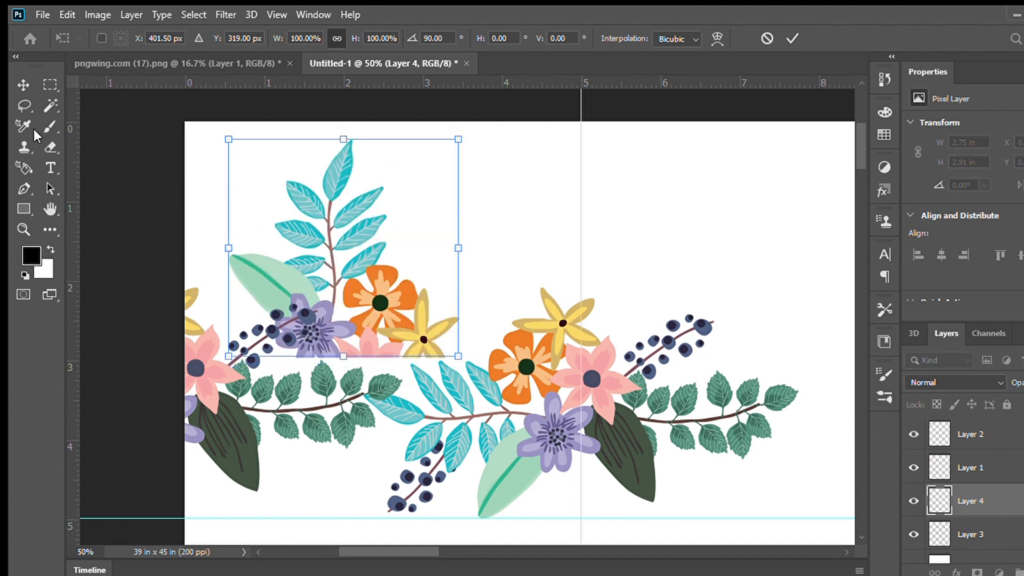
pyautogui.click(23, 84)
pyautogui.moveTo(386, 325); pyautogui.dragTo(433, 295)
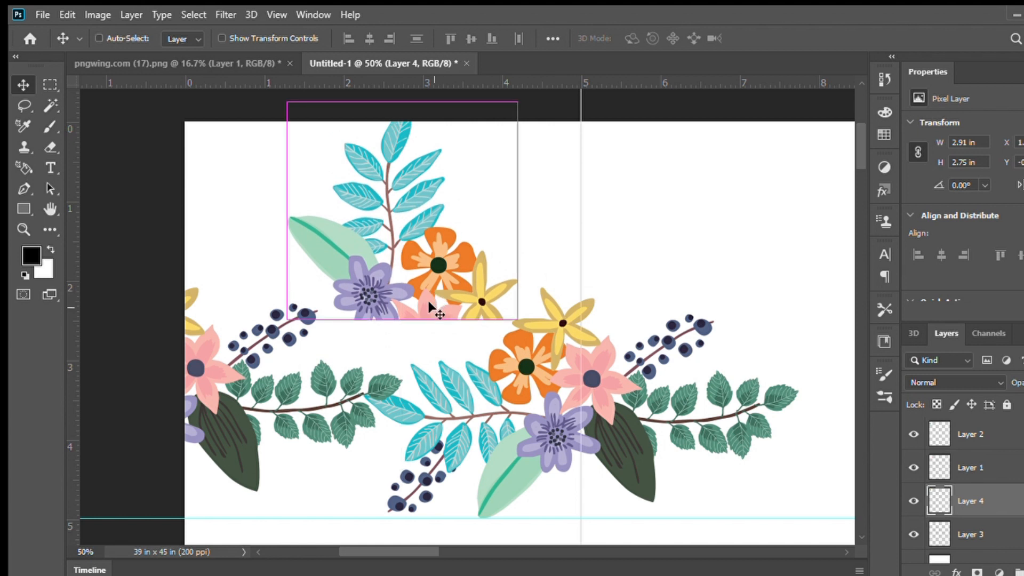
# - Flip the copied left half on Layer 4 vertically so its flowers meet the canvas's top edge and the teal leaves point down
pyautogui.keyDown('ctrl'); pyautogui.keyDown('shift'); pyautogui.click(440, 324); pyautogui.keyUp('shift'); pyautogui.keyUp('ctrl')
pyautogui.moveTo(438, 273)
pyautogui.mouseDown()
pyautogui.moveTo(433, 292)
pyautogui.moveTo(438, 265)
pyautogui.mouseUp()
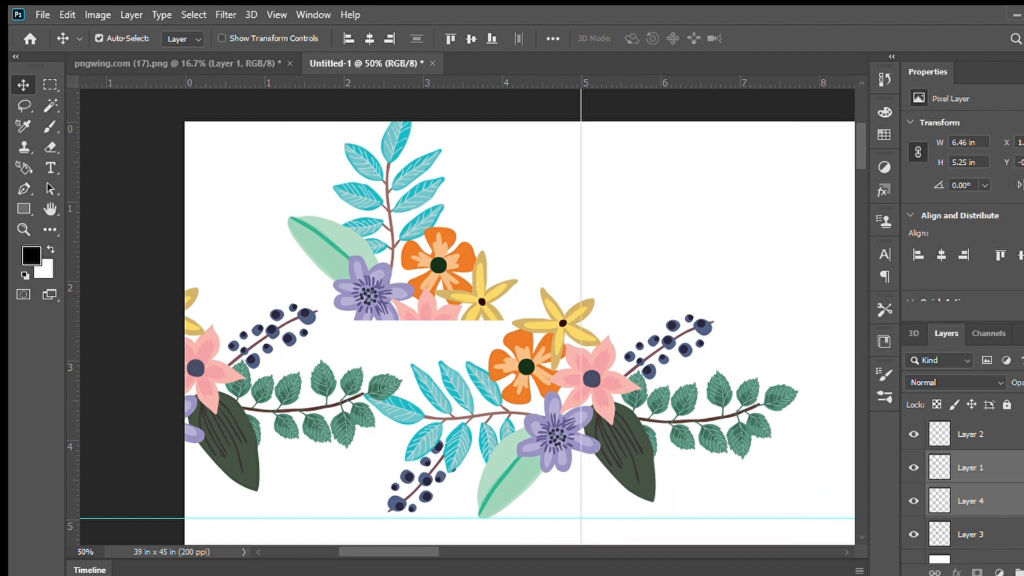
pyautogui.click(915, 466)
pyautogui.click(915, 467)
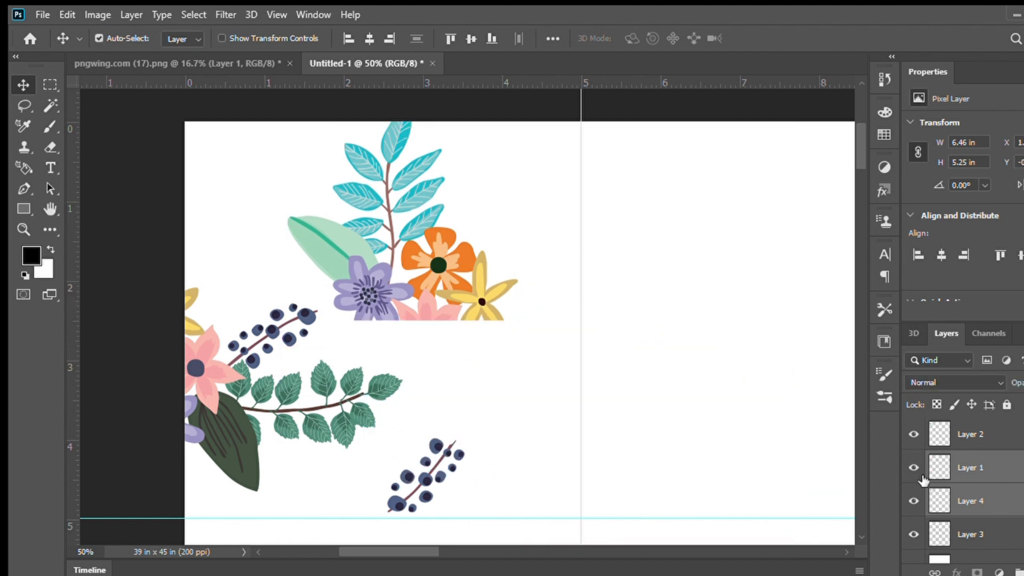
pyautogui.click(1012, 528)
pyautogui.click(1010, 511)
pyautogui.moveTo(381, 282)
pyautogui.mouseDown()
pyautogui.moveTo(383, 264)
pyautogui.moveTo(379, 279)
pyautogui.mouseUp()
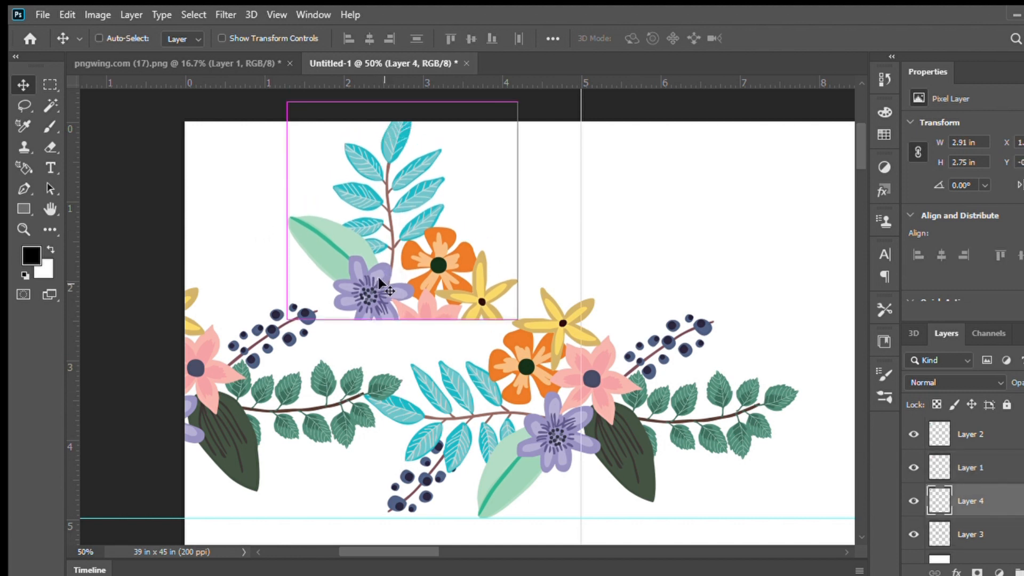
pyautogui.hotkey('ctrl', 't')
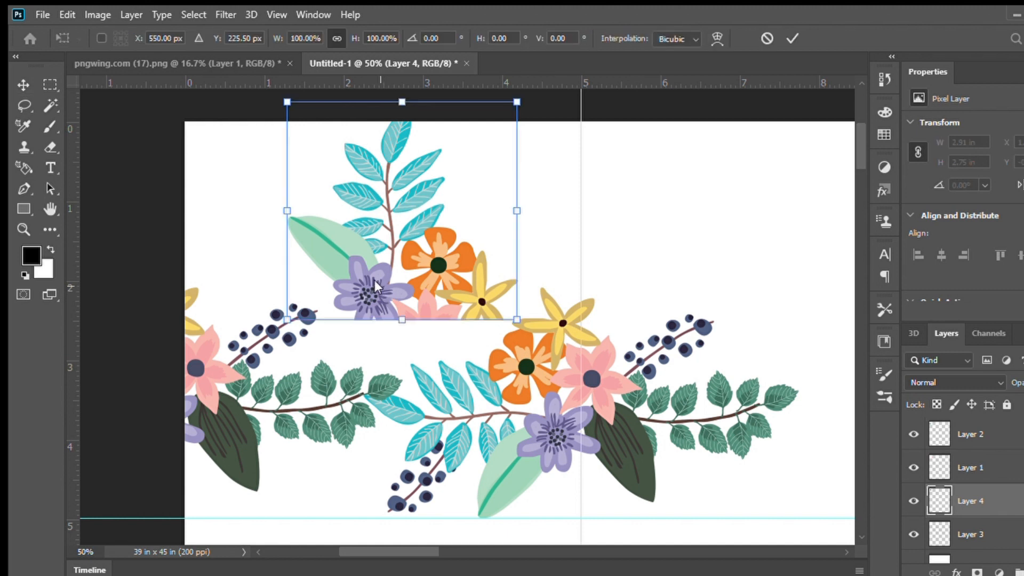
pyautogui.click(455, 568)
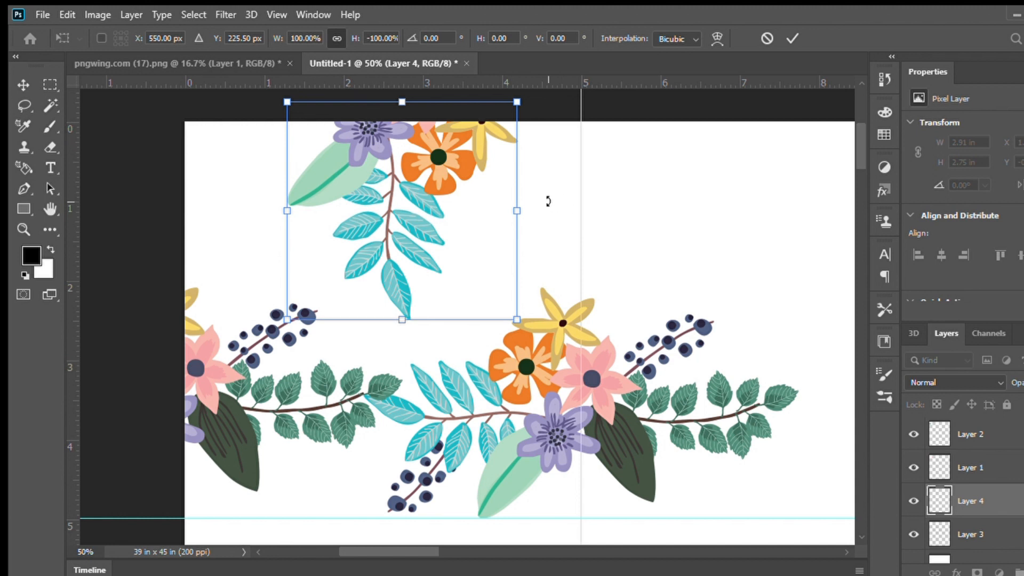
pyautogui.click(23, 85)
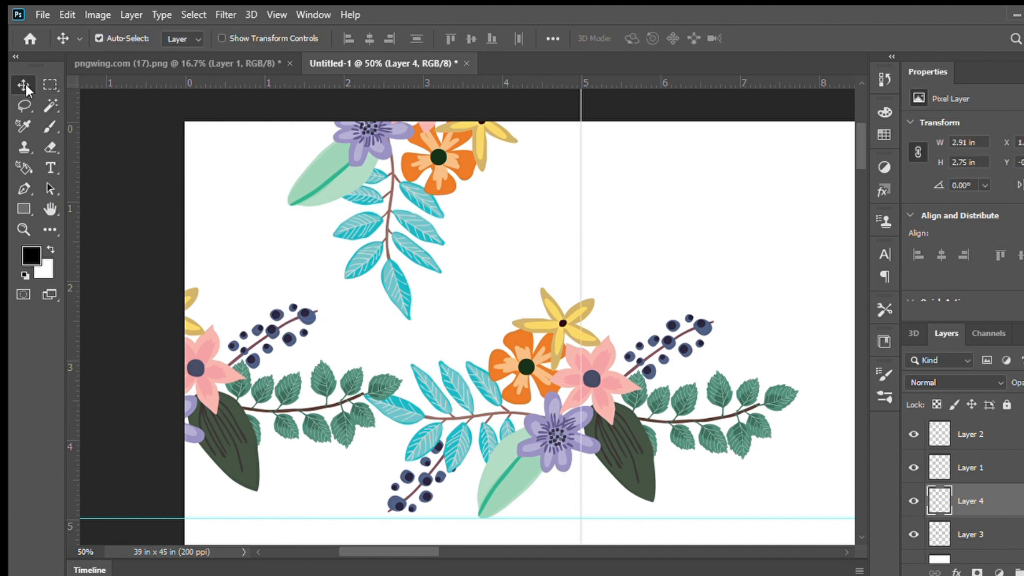
# - Copy the right half of the bouquet, starting at the vertical 5 in guide, from Layer 1 onto a new layer
pyautogui.scroll(-2, 616, 360)
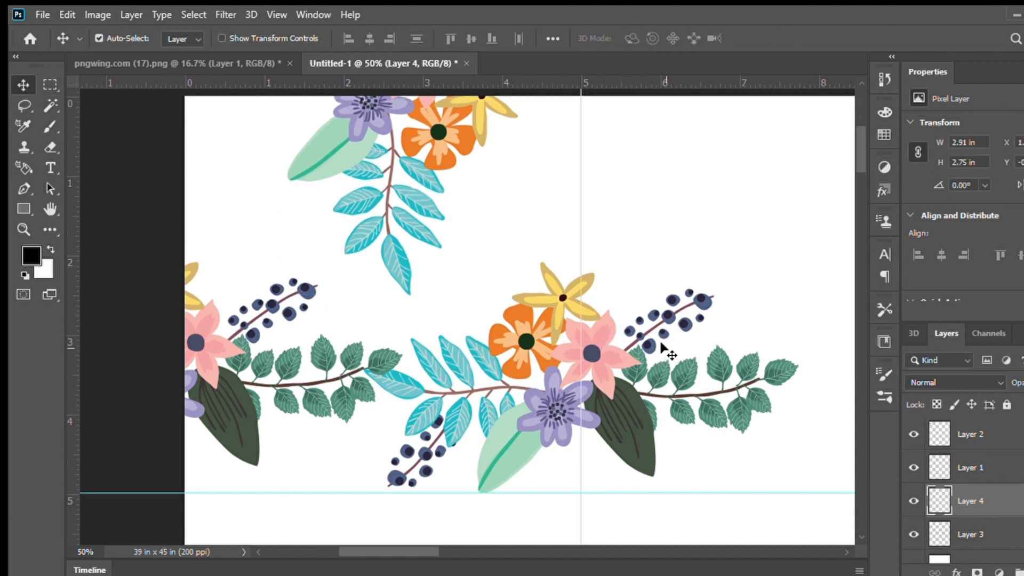
pyautogui.scroll(-2, 666, 346)
pyautogui.scroll(1, 666, 346)
pyautogui.click(43, 82)
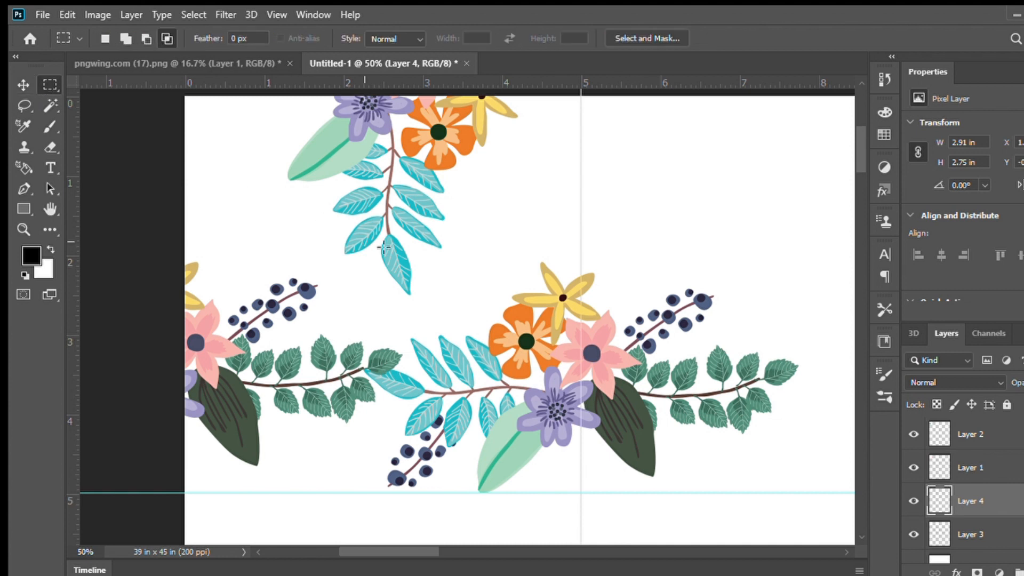
pyautogui.scroll(2, 610, 299)
pyautogui.moveTo(824, 263); pyautogui.dragTo(583, 528)
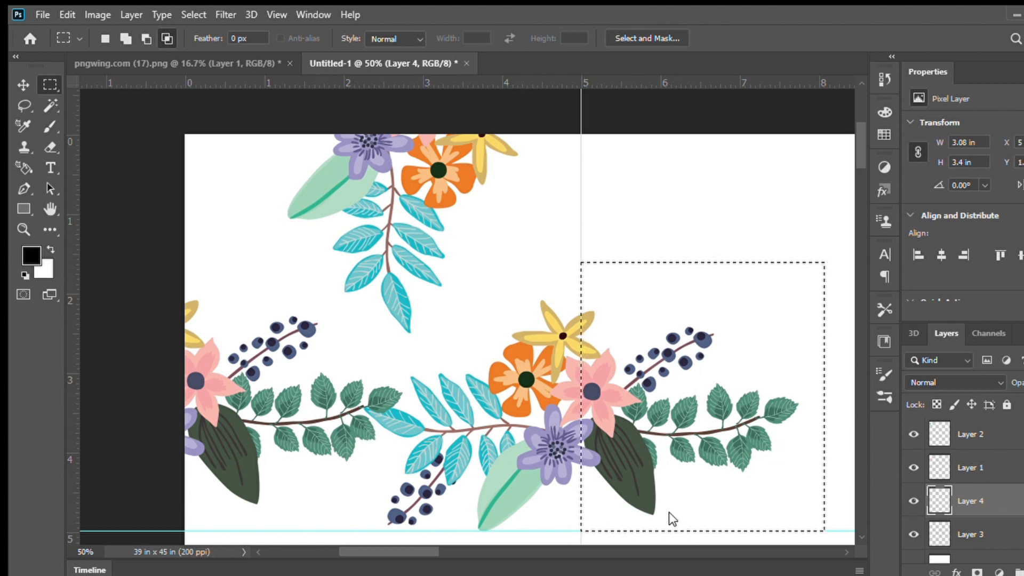
pyautogui.click(952, 535)
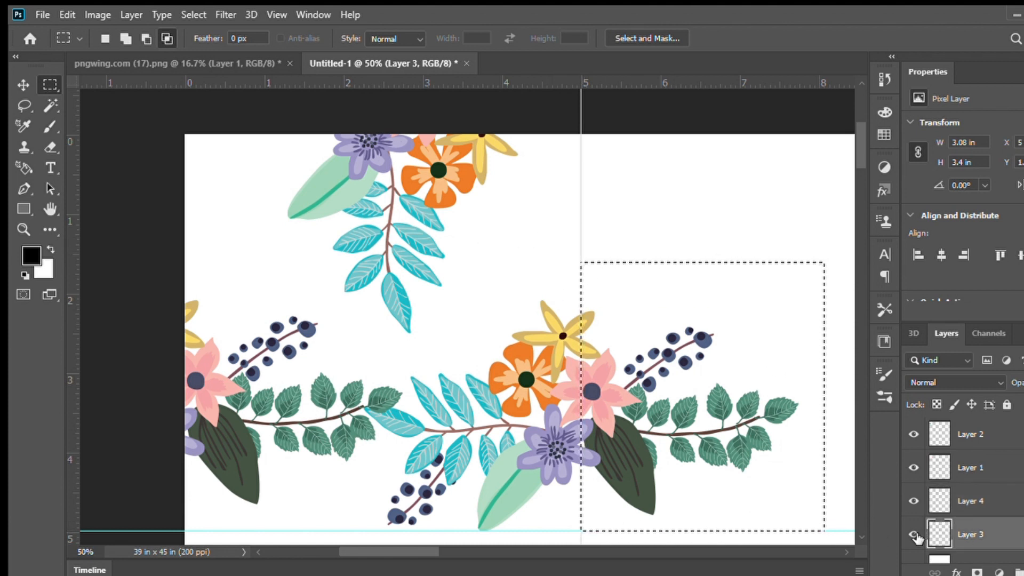
pyautogui.click(914, 468)
pyautogui.click(913, 467)
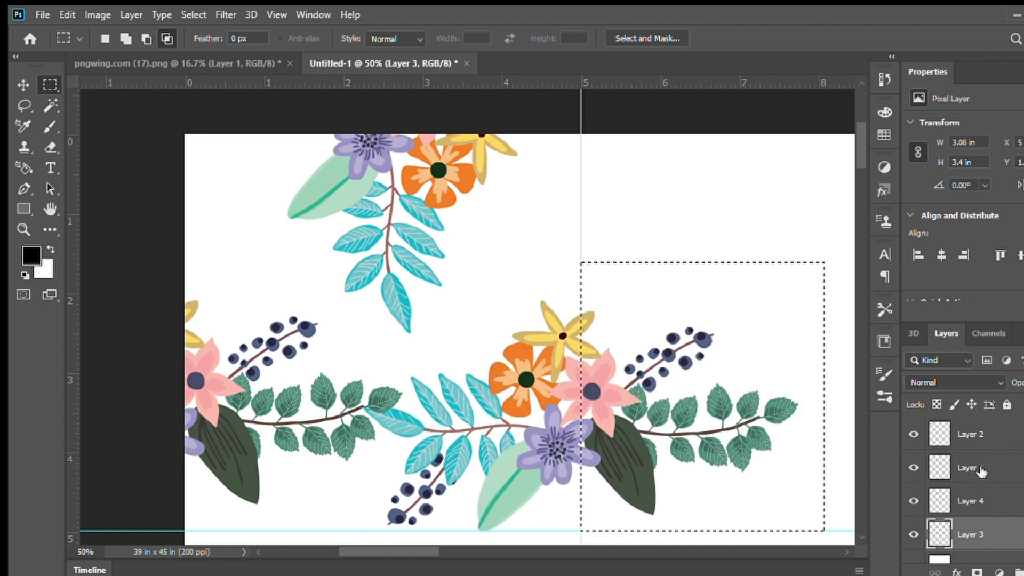
pyautogui.click(980, 469)
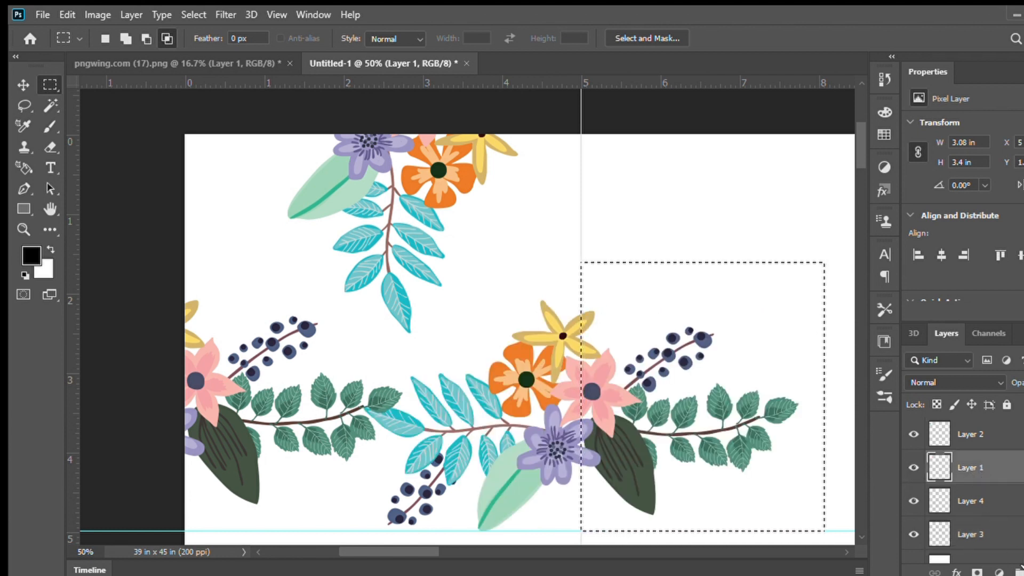
pyautogui.hotkey('ctrl', 'j')
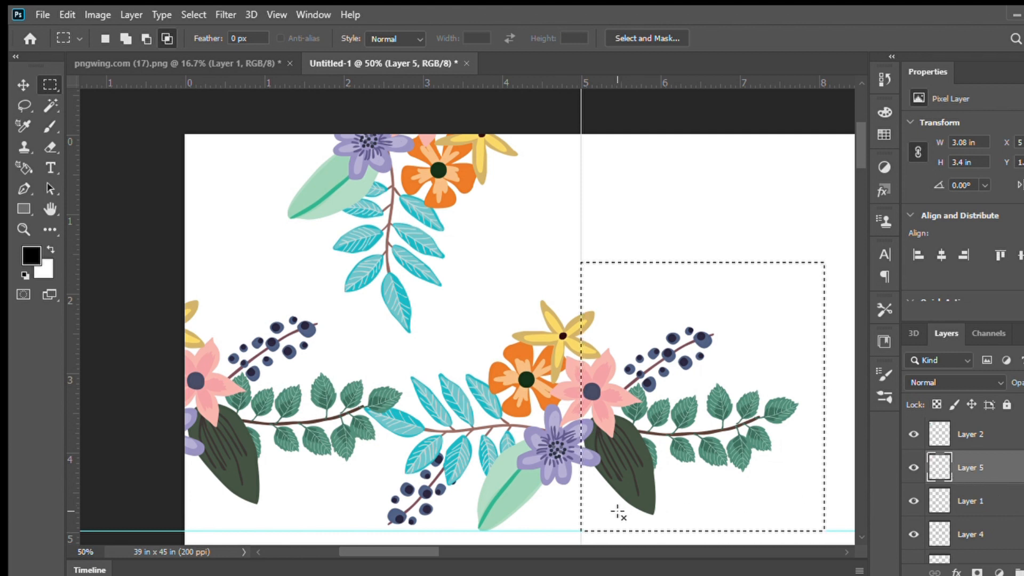
# - Move the copied right half away from the original to the lower-left area, overlapping the horizontal 5 in guide
pyautogui.scroll(-1, 586, 503)
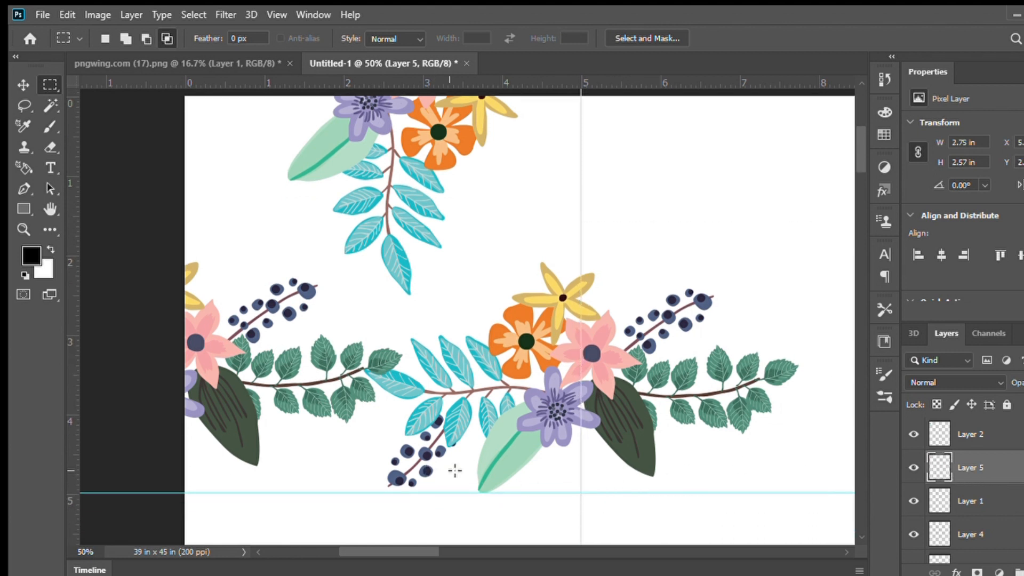
pyautogui.moveTo(661, 420); pyautogui.dragTo(675, 405)
pyautogui.click(30, 85)
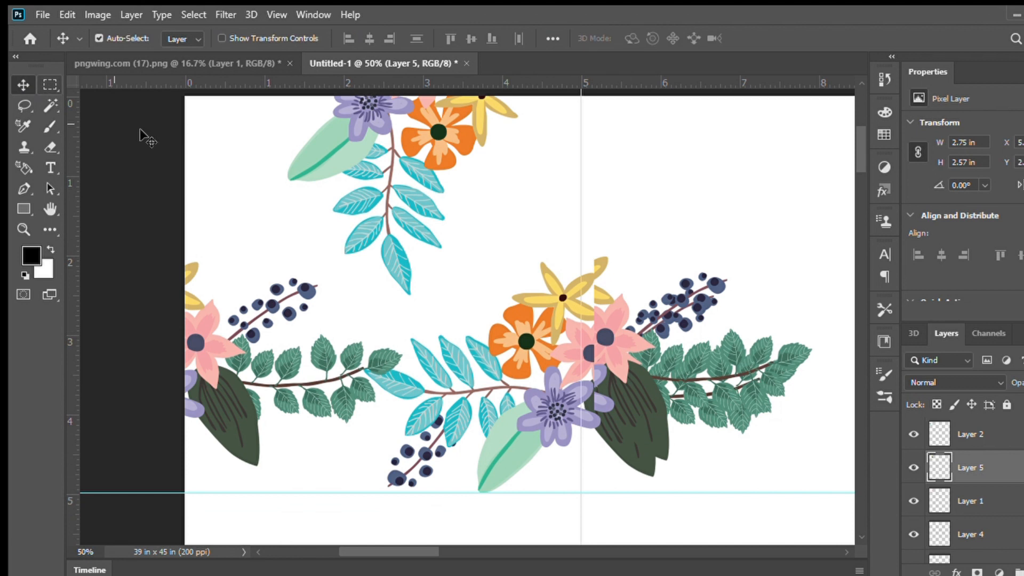
pyautogui.moveTo(620, 353); pyautogui.dragTo(334, 412)
pyautogui.press('ctrl')
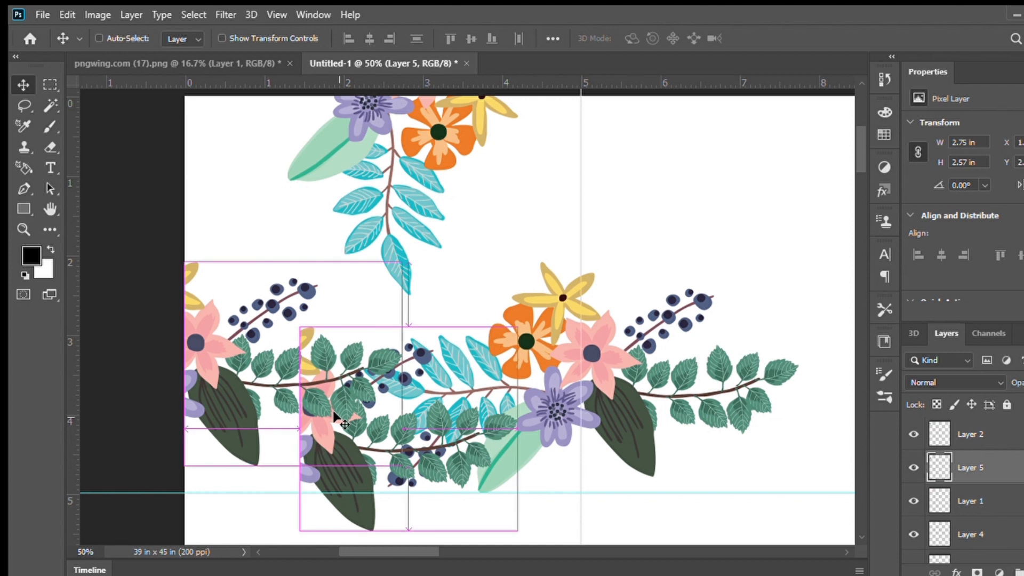
# - Rotate the copied right half by 90°, flip it vertically, and set its cut flower edge on the horizontal 5 in guide
pyautogui.hotkey('ctrl', 't')
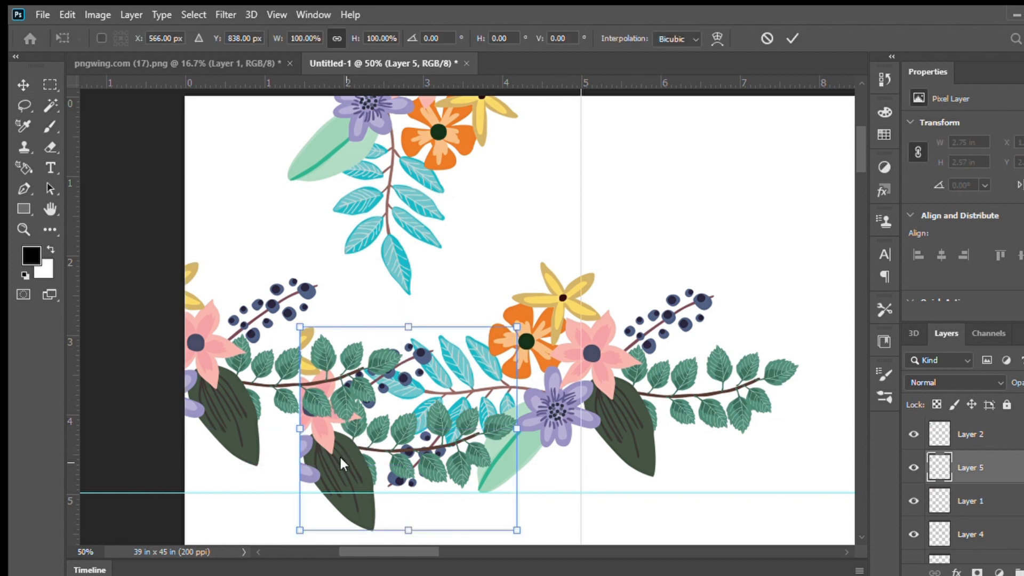
pyautogui.click(407, 392)
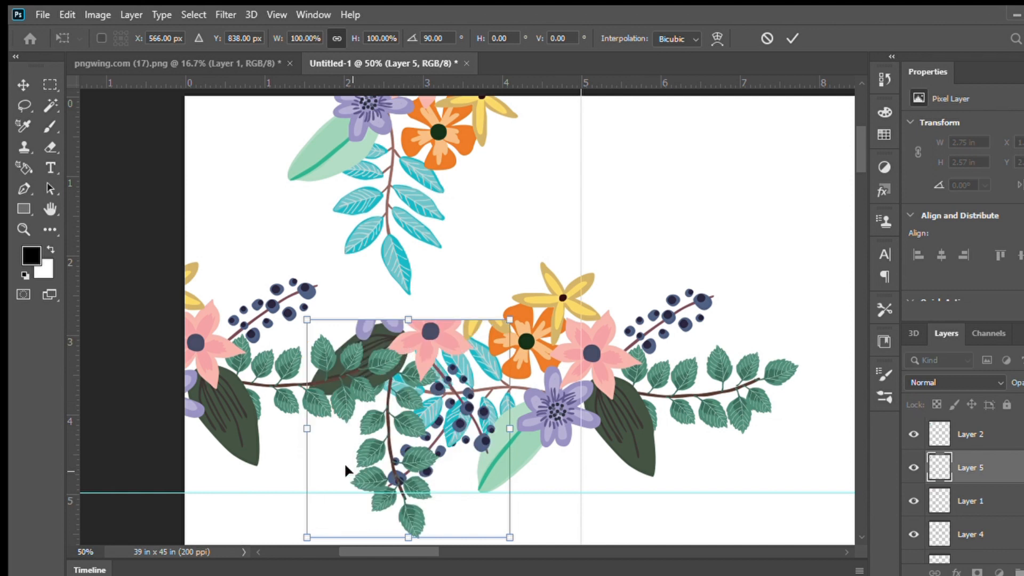
pyautogui.click(390, 452)
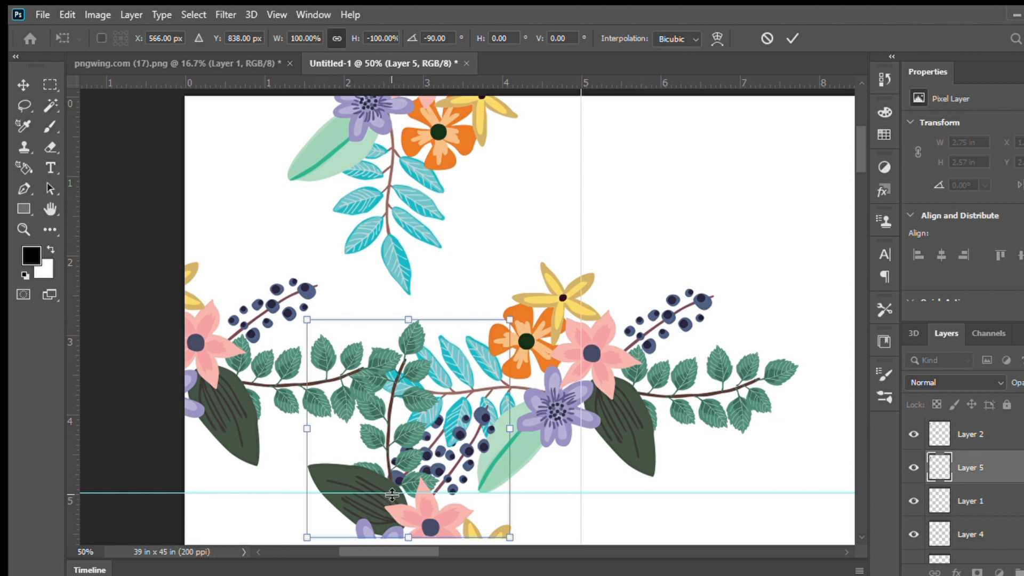
pyautogui.moveTo(410, 501); pyautogui.dragTo(380, 456)
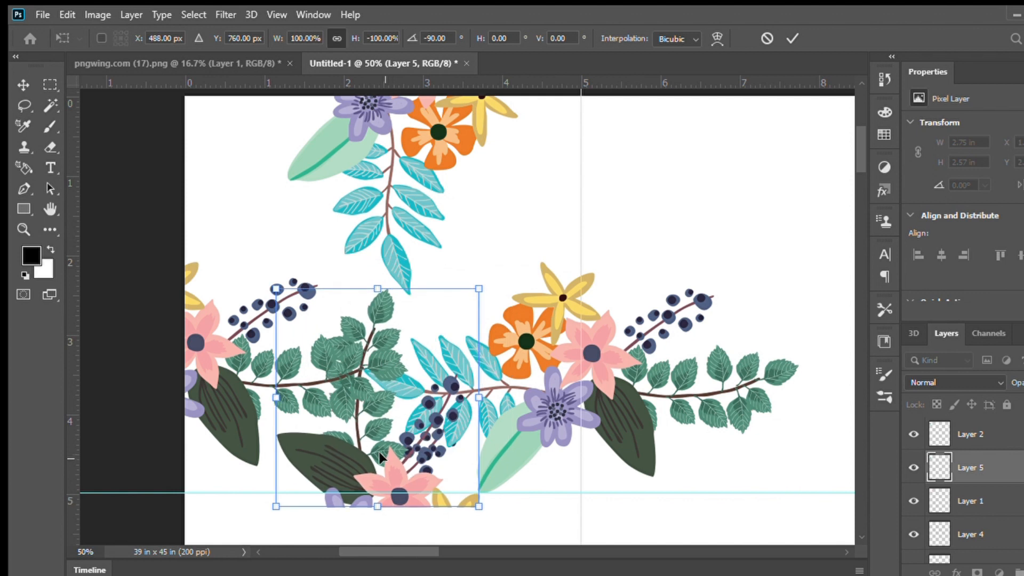
pyautogui.press('Return')
pyautogui.moveTo(367, 475); pyautogui.dragTo(362, 461)
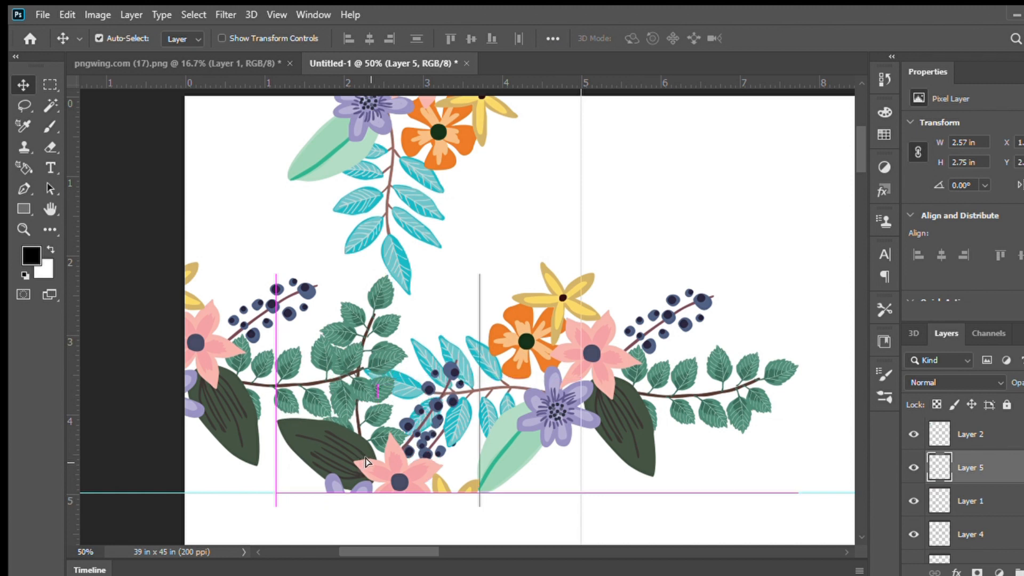
pyautogui.moveTo(365, 461); pyautogui.dragTo(366, 462)
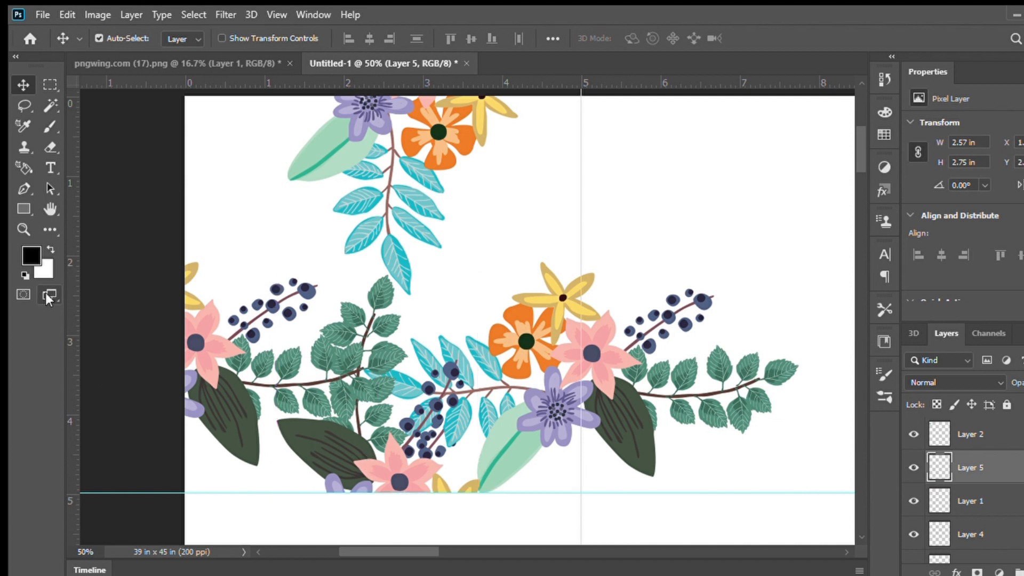
# - Erase the upper part of the copied leafy branch on Layer 5 where it overlaps the horizontal branch
pyautogui.click(50, 142)
pyautogui.moveTo(405, 307)
pyautogui.mouseDown()
pyautogui.moveTo(387, 350)
pyautogui.moveTo(361, 332)
pyautogui.moveTo(360, 319)
pyautogui.moveTo(386, 302)
pyautogui.moveTo(404, 342)
pyautogui.moveTo(343, 344)
pyautogui.mouseUp()
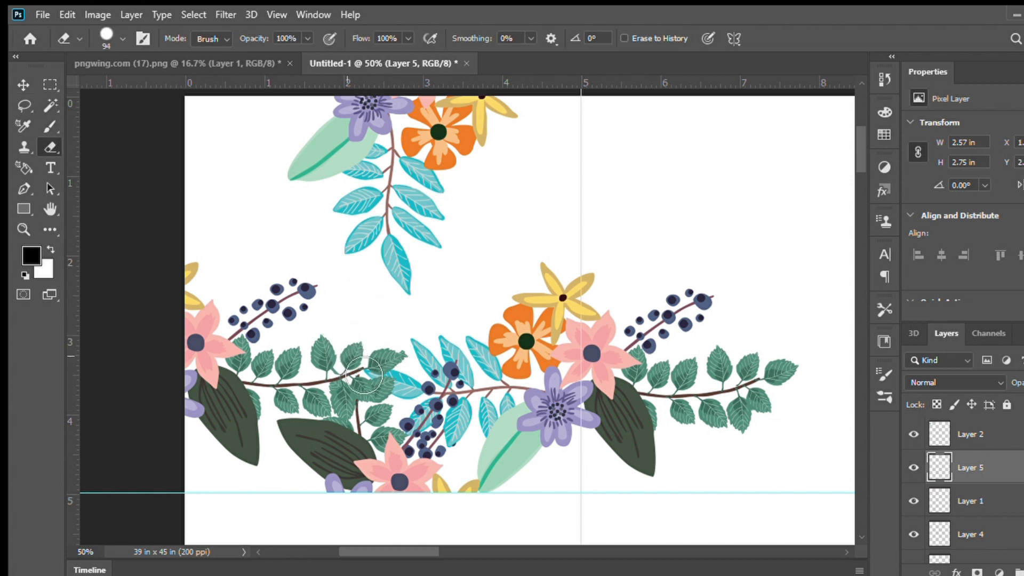
pyautogui.moveTo(374, 412)
pyautogui.mouseDown()
pyautogui.moveTo(393, 401)
pyautogui.moveTo(386, 372)
pyautogui.moveTo(424, 359)
pyautogui.moveTo(393, 379)
pyautogui.moveTo(390, 432)
pyautogui.moveTo(370, 418)
pyautogui.mouseUp()
pyautogui.keyDown('ctrl'); pyautogui.click(368, 416); pyautogui.keyUp('ctrl')
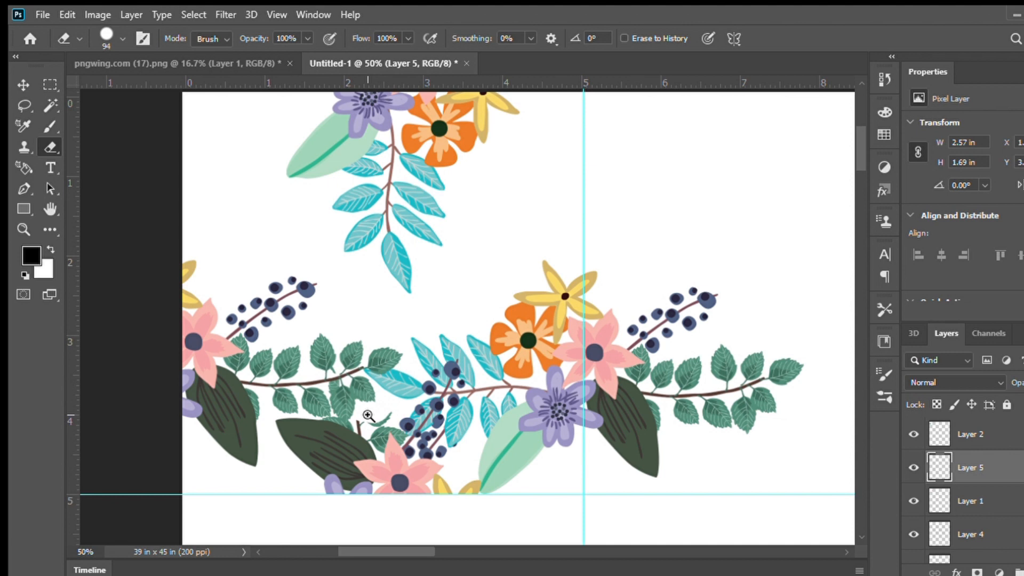
pyautogui.click(381, 409)
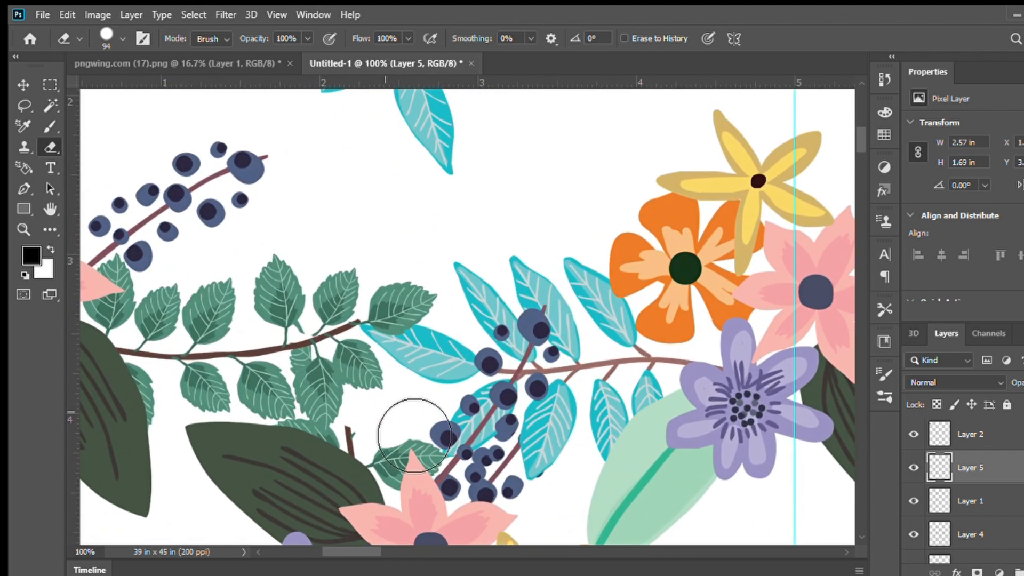
pyautogui.moveTo(393, 434); pyautogui.dragTo(394, 451)
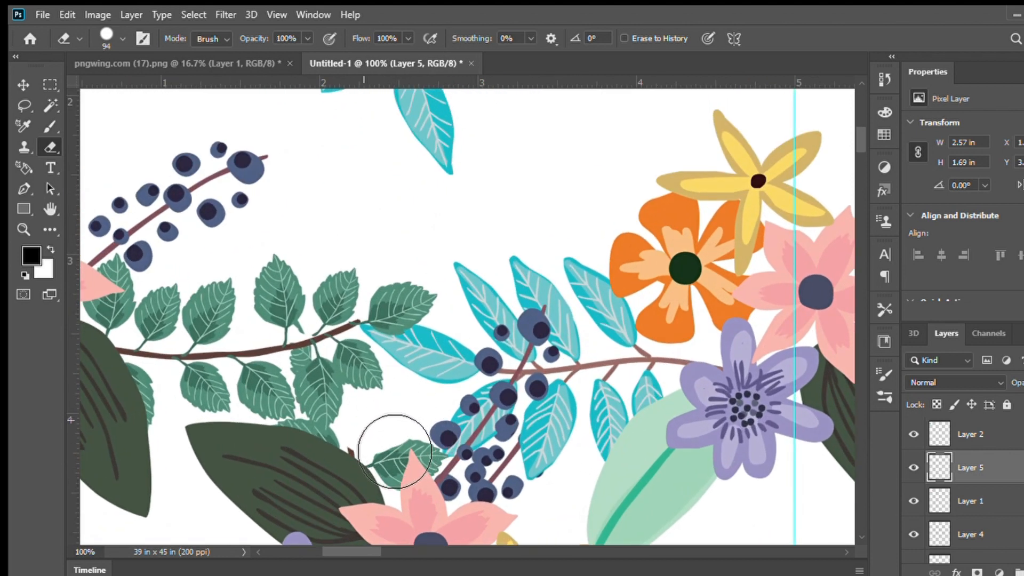
pyautogui.keyDown('ctrl'); pyautogui.click(369, 428); pyautogui.keyUp('ctrl')
pyautogui.keyDown('ctrl'); pyautogui.click(370, 431); pyautogui.keyUp('ctrl')
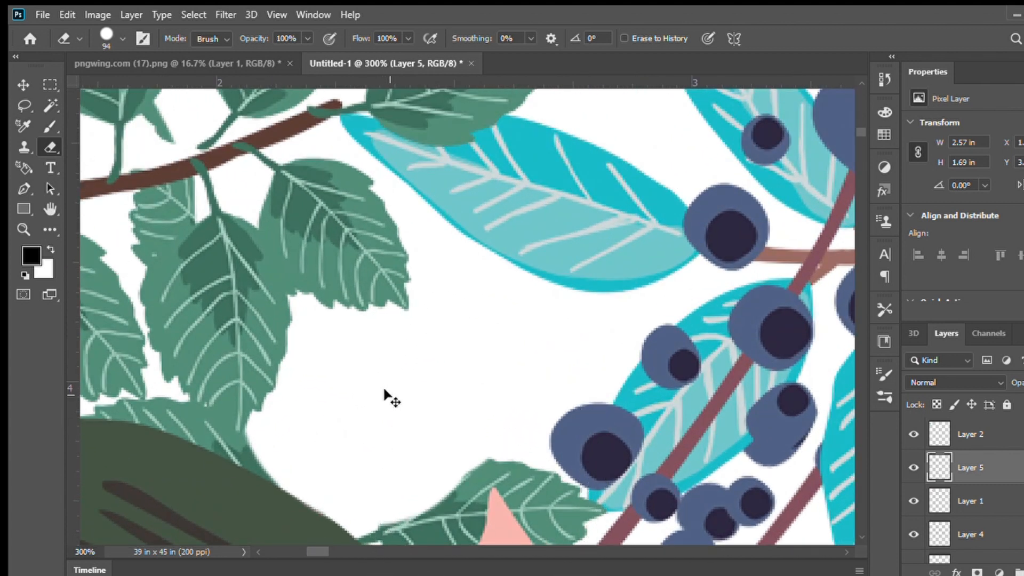
pyautogui.hotkey('ctrl', 'z')
pyautogui.hotkey('ctrl', 'z')
pyautogui.hotkey('ctrl', 'z')
pyautogui.hotkey('ctrl', 'z')
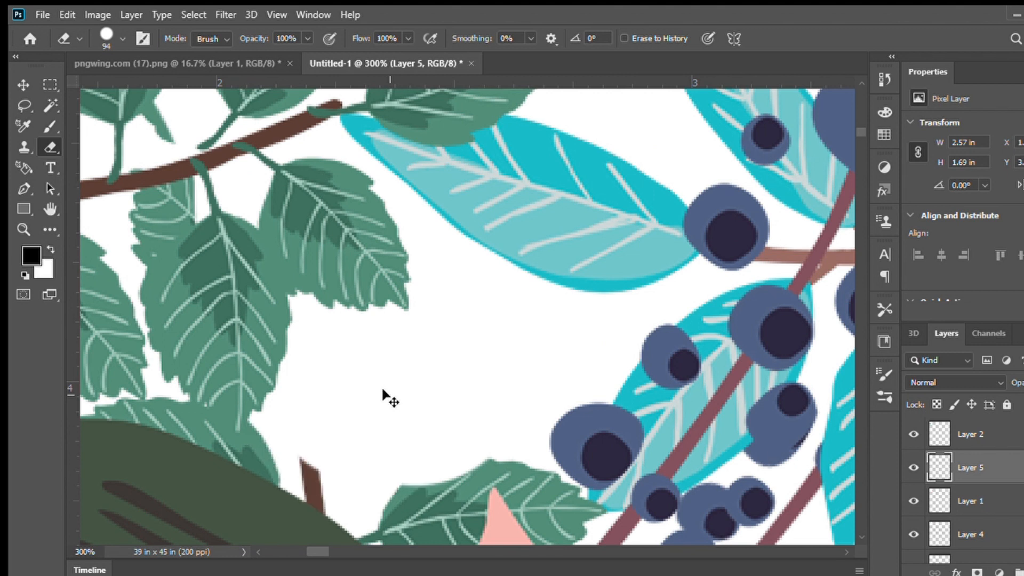
pyautogui.hotkey('ctrl', 'z')
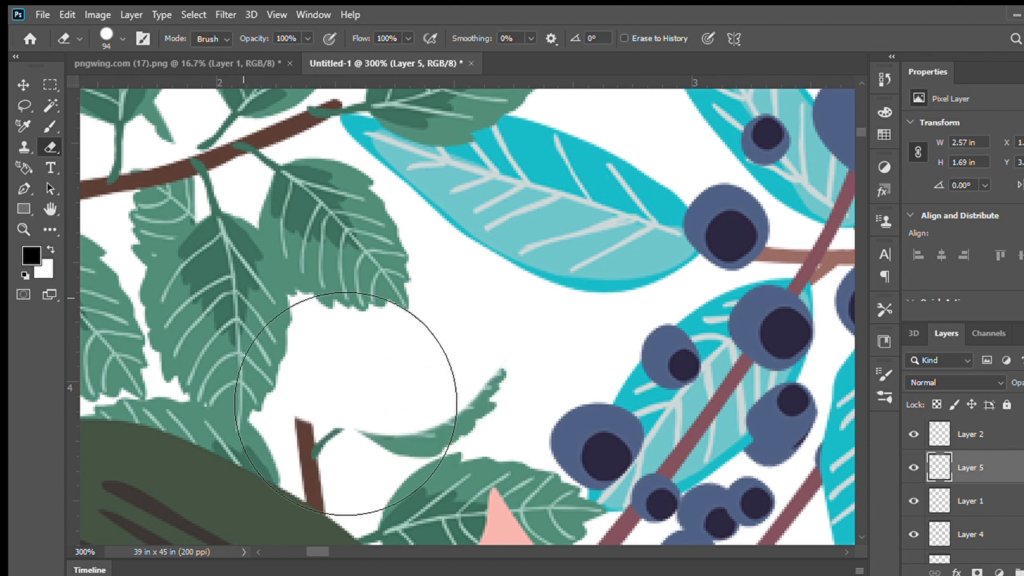
# - Reduce the eraser size to 12 and erase the leftover stem and leaf remnant above the copied dark leaf
pyautogui.click(96, 78)
pyautogui.moveTo(312, 476)
pyautogui.mouseDown()
pyautogui.moveTo(312, 437)
pyautogui.moveTo(391, 449)
pyautogui.moveTo(460, 429)
pyautogui.moveTo(484, 391)
pyautogui.moveTo(515, 380)
pyautogui.moveTo(474, 436)
pyautogui.moveTo(403, 451)
pyautogui.moveTo(327, 504)
pyautogui.moveTo(344, 514)
pyautogui.moveTo(324, 488)
pyautogui.moveTo(371, 441)
pyautogui.mouseUp()
pyautogui.scroll(-2, 370, 418)
pyautogui.moveTo(388, 404); pyautogui.dragTo(326, 281)
pyautogui.scroll(-2, 921, 528)
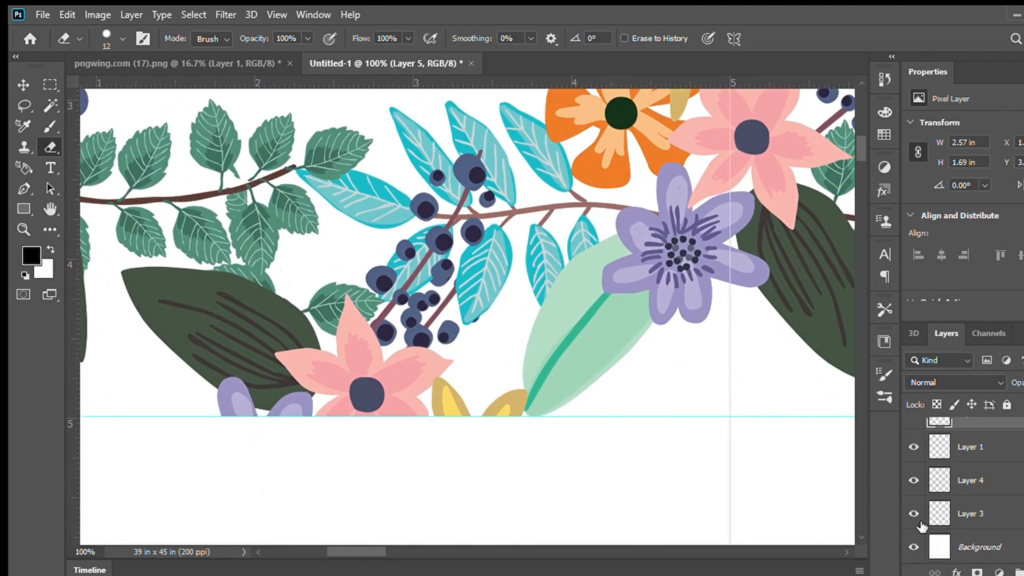
# - Identify the loose berry sprig by toggling Layer 3's visibility, and reorder Layer 3 above Layer 5
pyautogui.click(915, 515)
pyautogui.click(915, 515)
pyautogui.click(914, 515)
pyautogui.moveTo(973, 503); pyautogui.dragTo(985, 446)
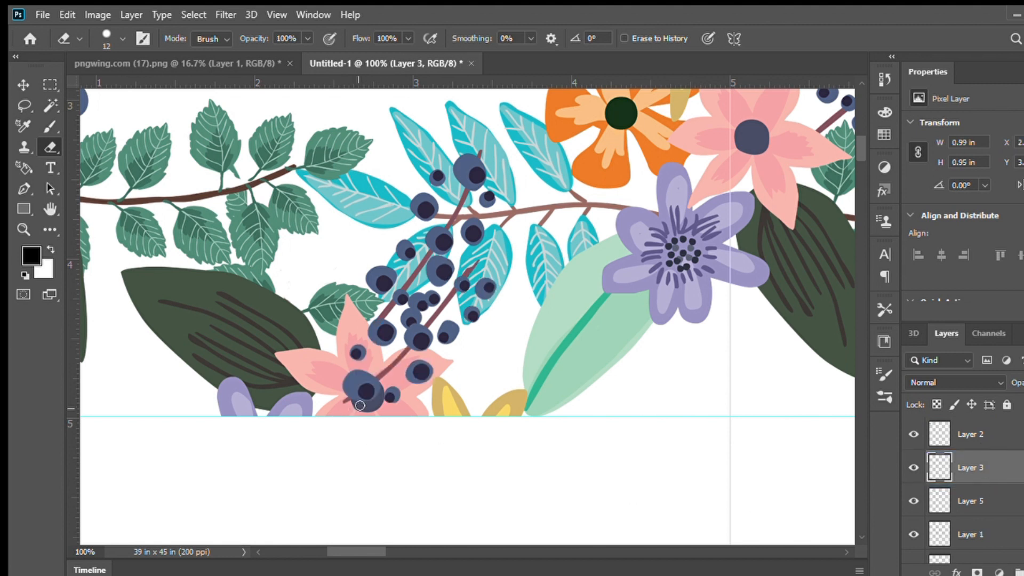
# - Move the loose berry sprig on Layer 3 up beneath the hanging turquoise branch and rotate it by about 89°
pyautogui.click(23, 84)
pyautogui.moveTo(422, 341); pyautogui.dragTo(341, 131)
pyautogui.scroll(1, 312, 162)
pyautogui.scroll(3, 312, 162)
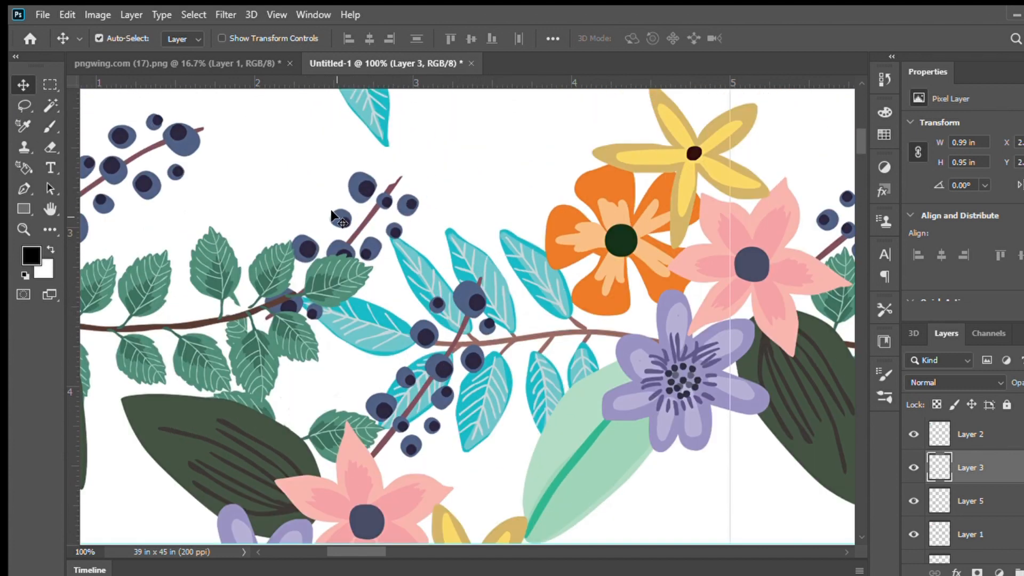
pyautogui.moveTo(347, 244); pyautogui.dragTo(341, 221)
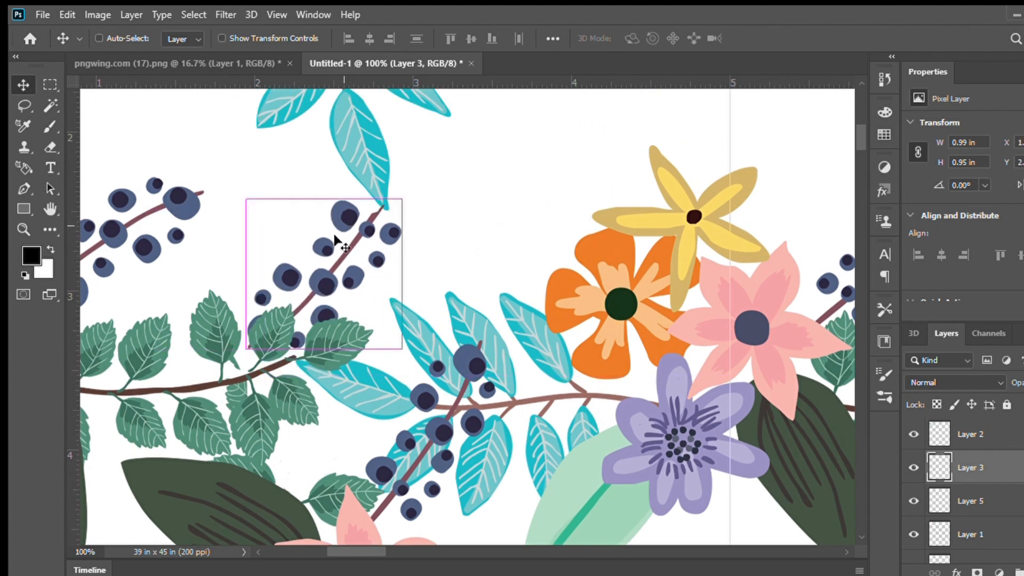
pyautogui.hotkey('ctrl', 't')
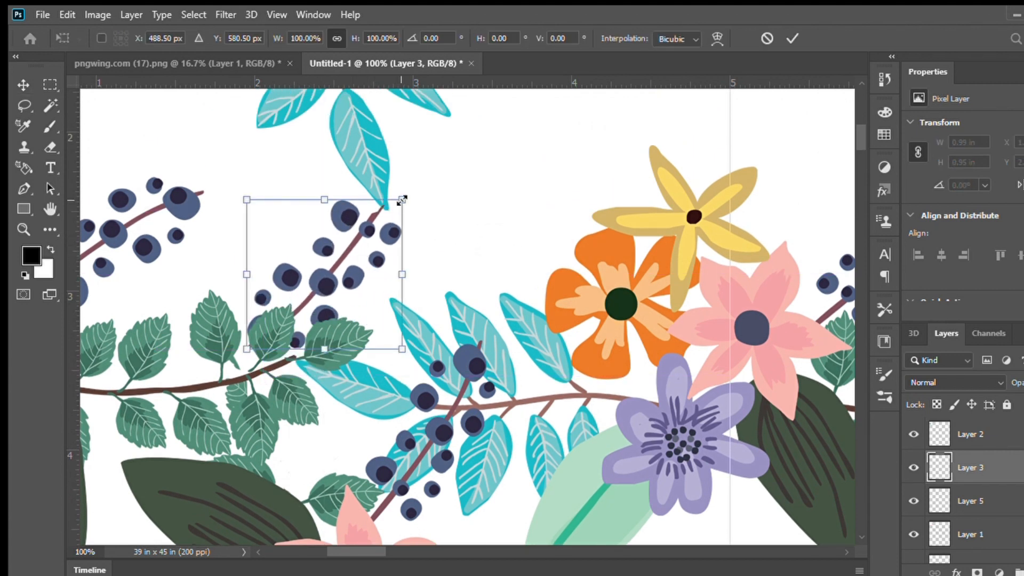
pyautogui.moveTo(417, 196); pyautogui.dragTo(404, 365)
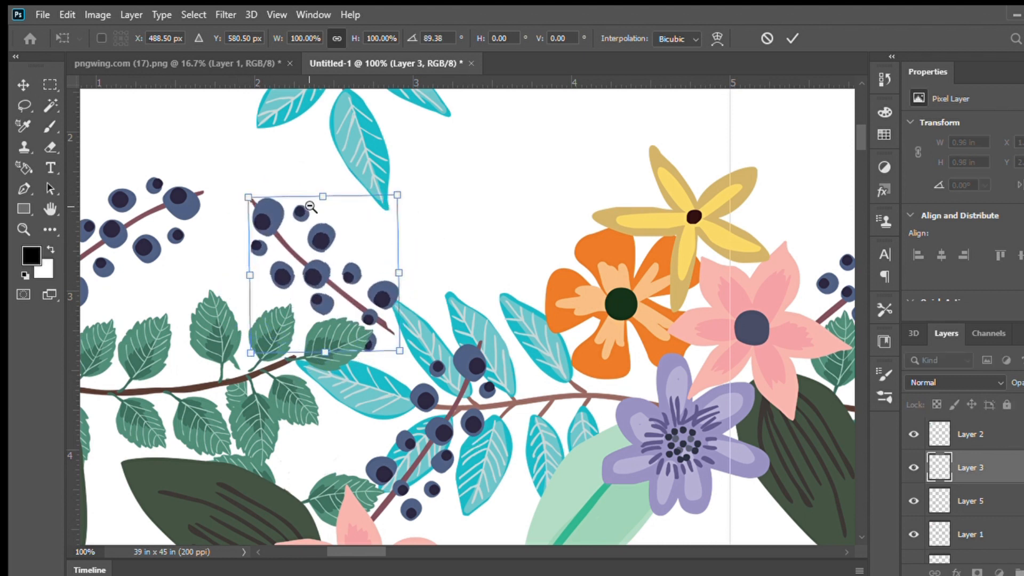
# - Scale the berry sprig proportionally to about 280% in the canvas's upper-left corner
pyautogui.keyDown('alt'); pyautogui.click(310, 207); pyautogui.keyUp('alt')
pyautogui.keyDown('alt'); pyautogui.click(311, 207); pyautogui.keyUp('alt')
pyautogui.keyDown('alt'); pyautogui.click(311, 207); pyautogui.keyUp('alt')
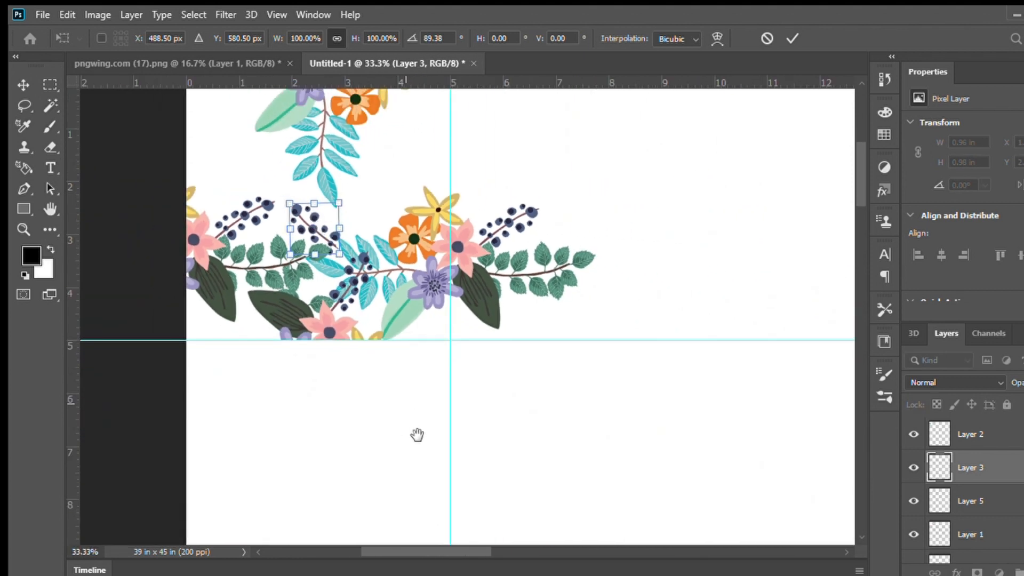
pyautogui.moveTo(417, 435); pyautogui.dragTo(446, 543)
pyautogui.moveTo(332, 343); pyautogui.dragTo(240, 249)
pyautogui.moveTo(298, 313); pyautogui.dragTo(298, 289)
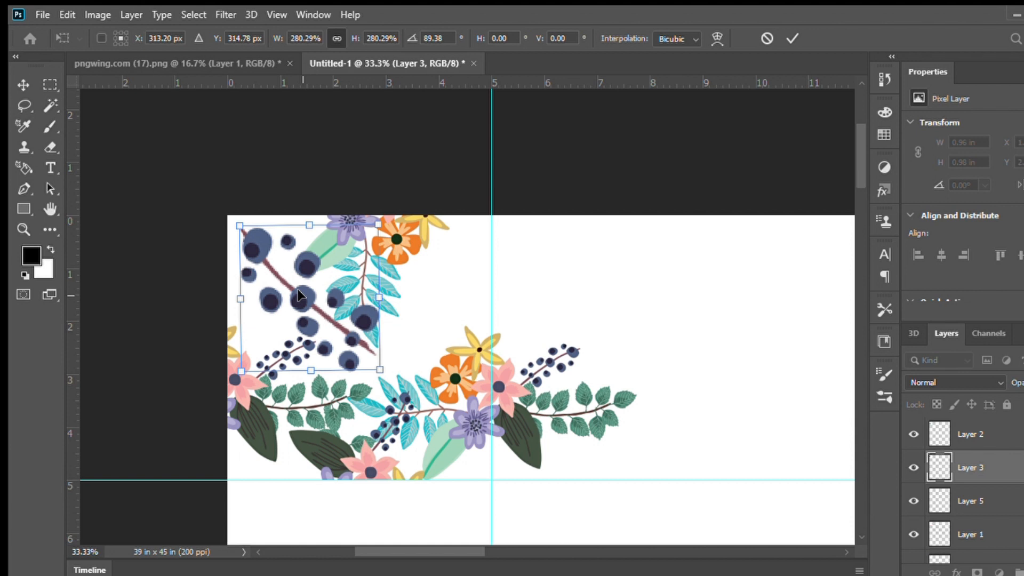
# - Rotate the enlarged sprig to about 155° and place it between the hanging turquoise branch and the vertical 5 in guide
pyautogui.moveTo(297, 292); pyautogui.dragTo(367, 319)
pyautogui.moveTo(464, 235); pyautogui.dragTo(494, 366)
pyautogui.moveTo(375, 308); pyautogui.dragTo(432, 309)
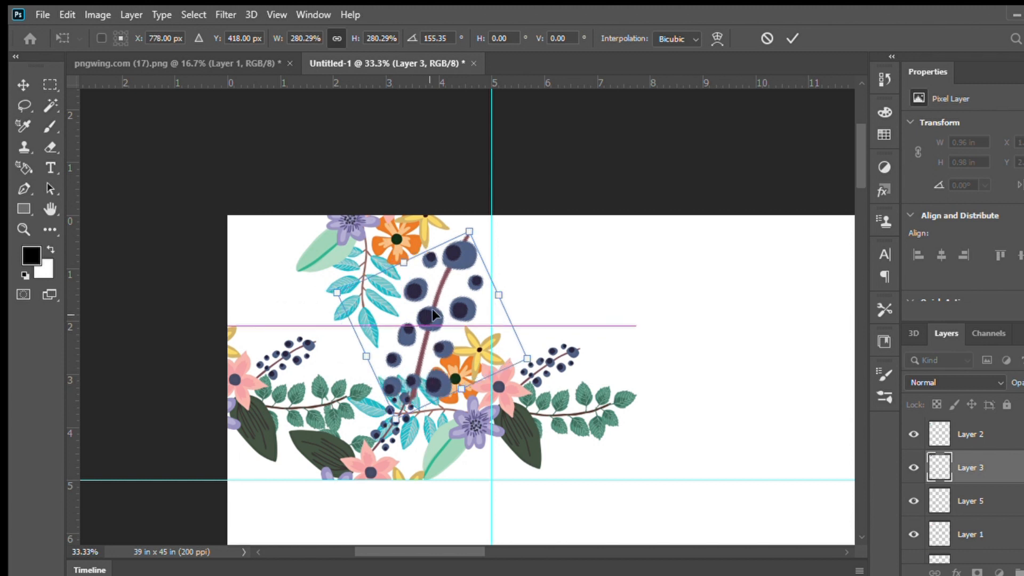
pyautogui.click(24, 86)
# - Reorder Layer 3 directly above Background and duplicate the large sprig into the gap beside the canvas's left edge
pyautogui.moveTo(943, 465); pyautogui.dragTo(989, 530)
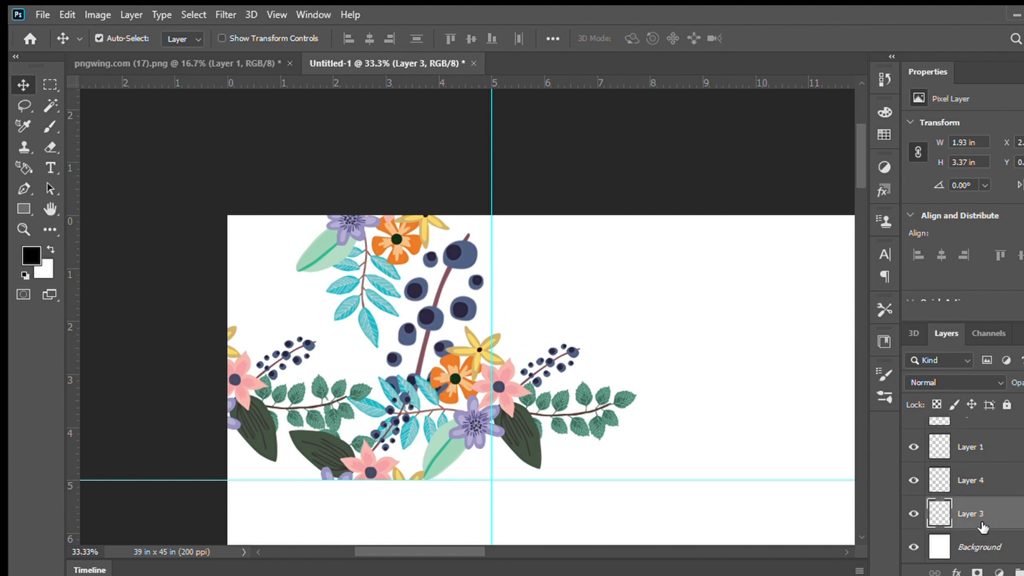
pyautogui.click(453, 253)
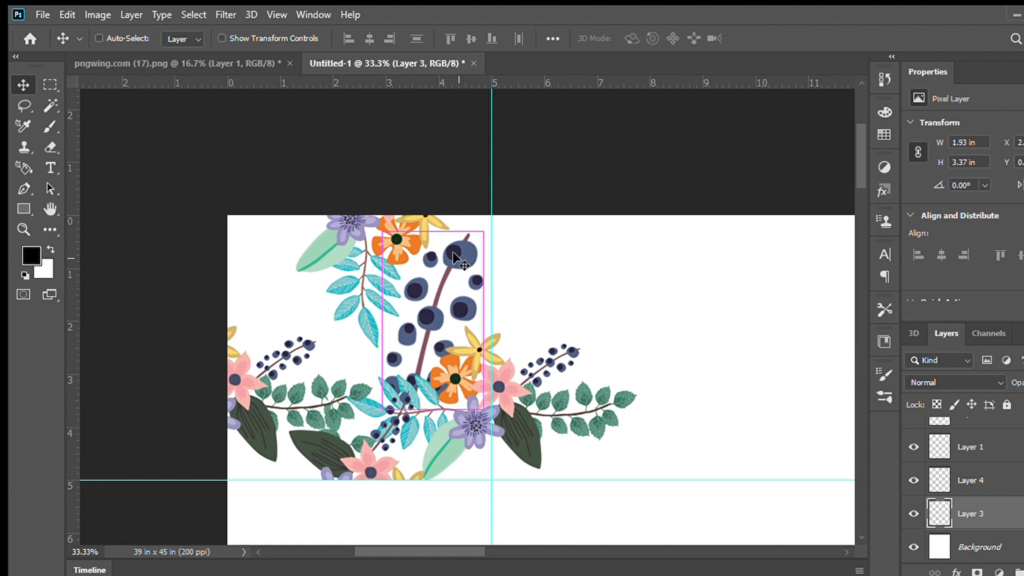
pyautogui.moveTo(429, 257); pyautogui.dragTo(278, 243)
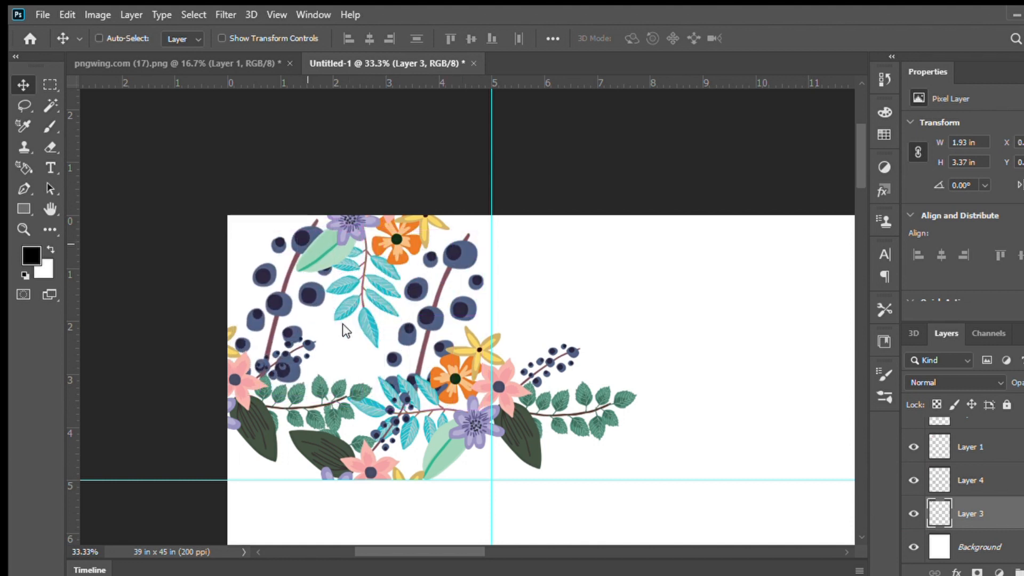
pyautogui.moveTo(343, 333); pyautogui.dragTo(341, 254)
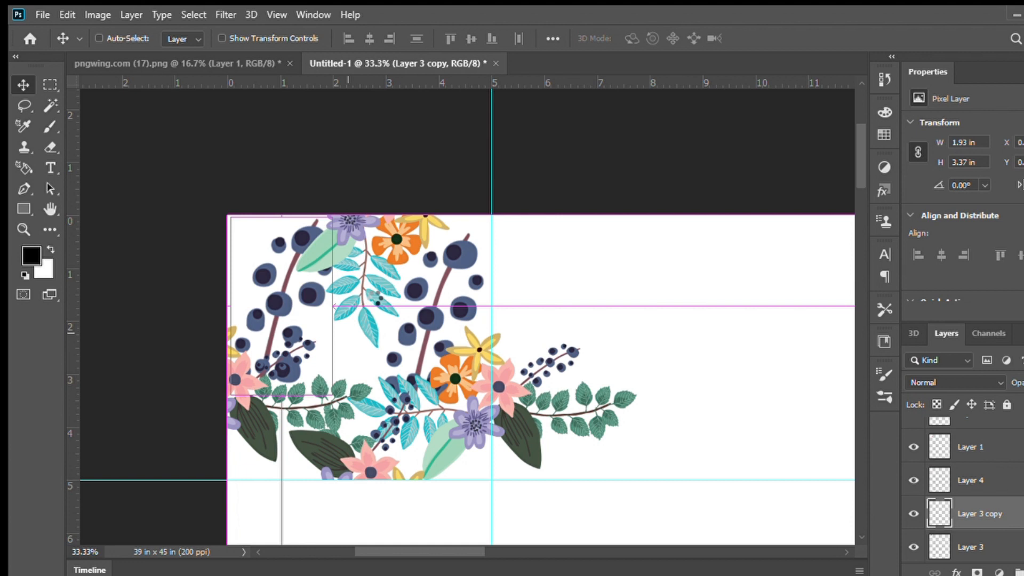
# - Scale the copied sprig to about 80% and position it against the canvas's left edge, above the pink flower
pyautogui.press('t')
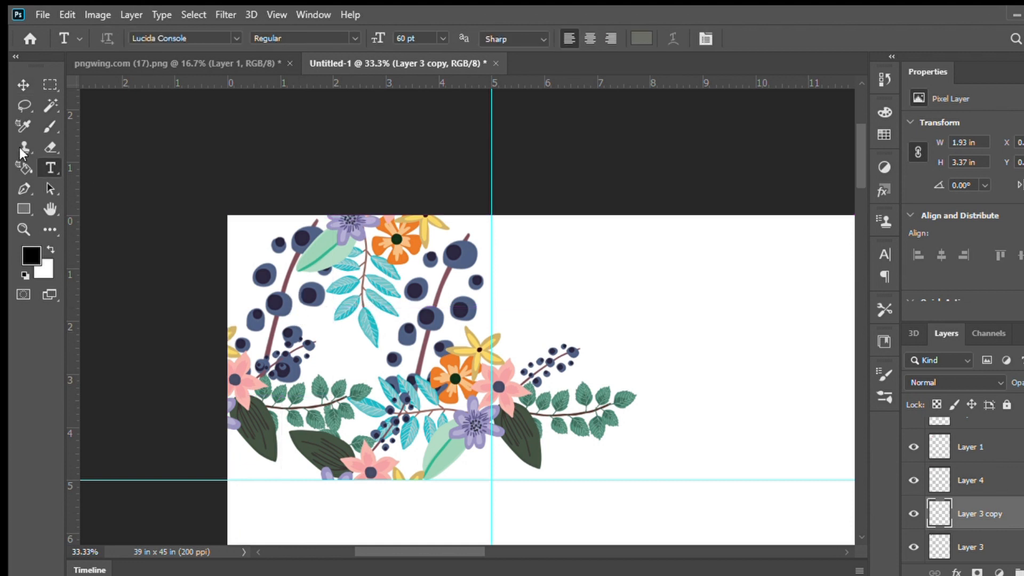
pyautogui.click(23, 85)
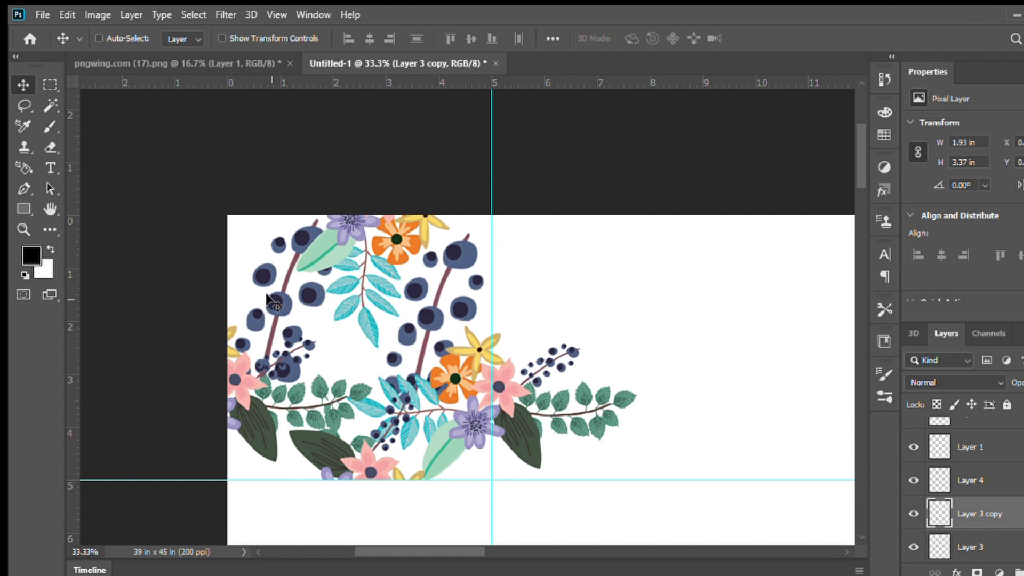
pyautogui.hotkey('ctrl', 't')
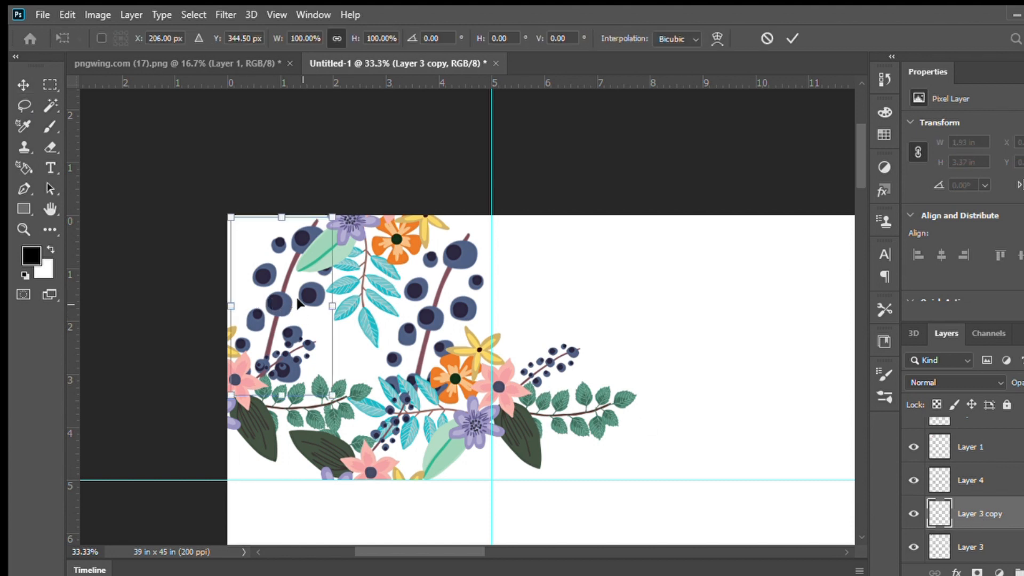
pyautogui.moveTo(333, 218); pyautogui.dragTo(271, 249)
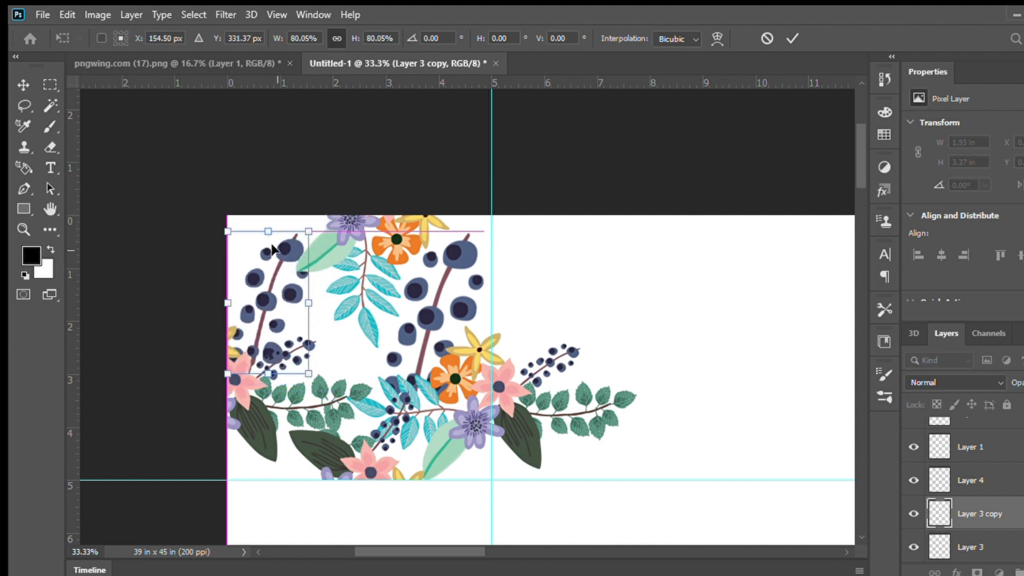
pyautogui.moveTo(272, 248); pyautogui.dragTo(269, 241)
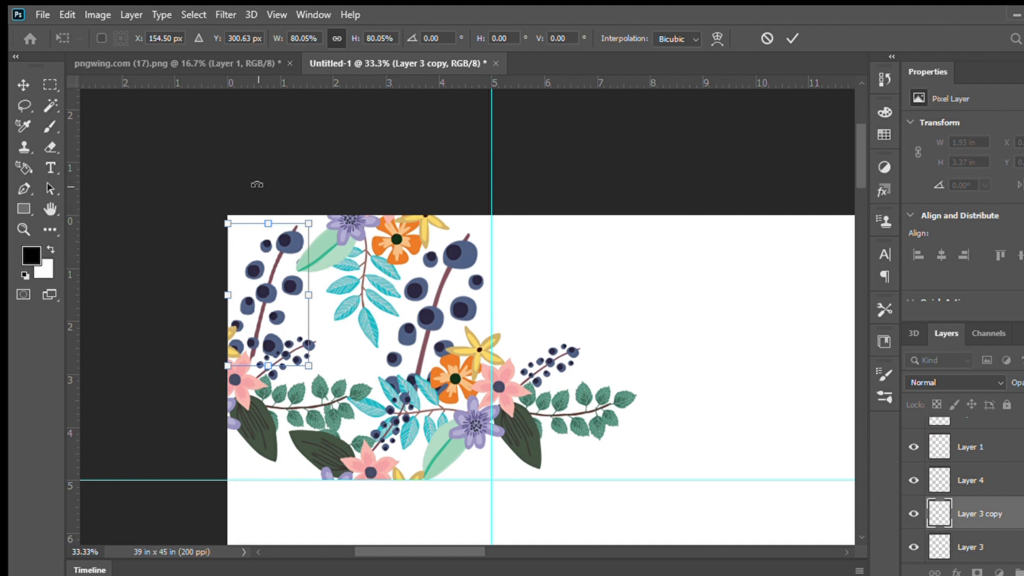
pyautogui.click(32, 86)
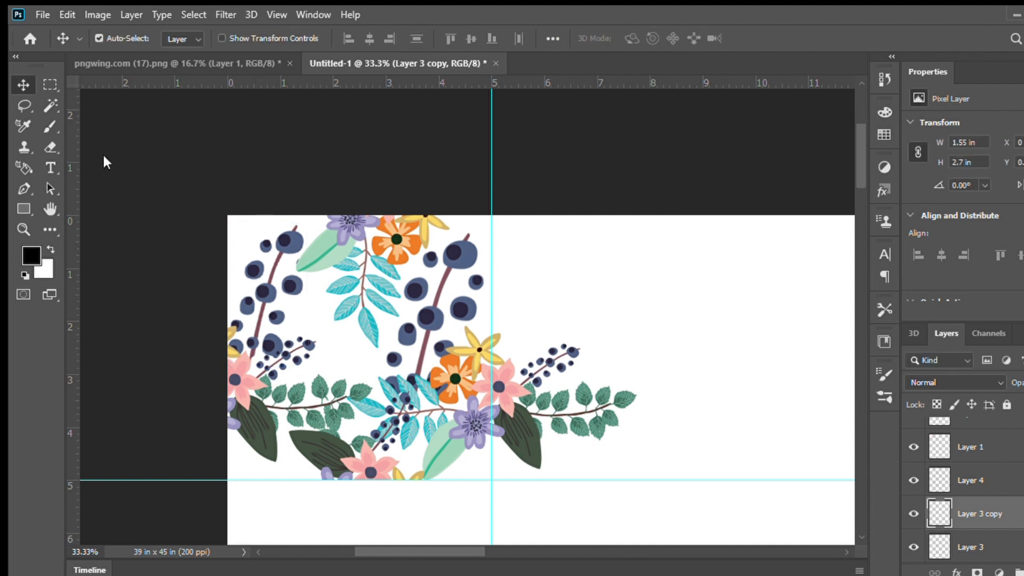
# - Delete the part of Layer 1's bouquet that extends beyond the vertical 5 in guide
pyautogui.scroll(-3, 397, 456)
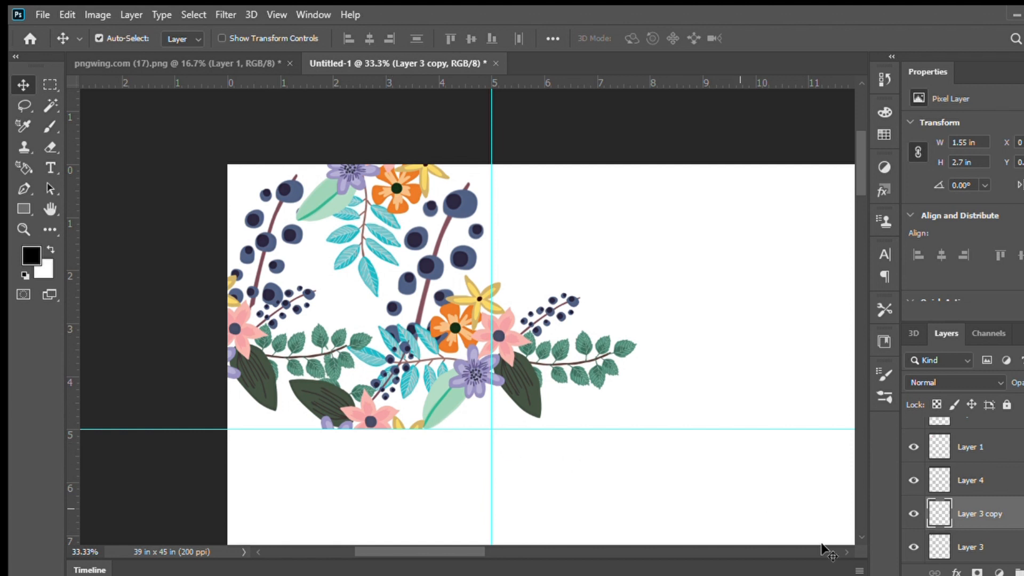
pyautogui.click(959, 446)
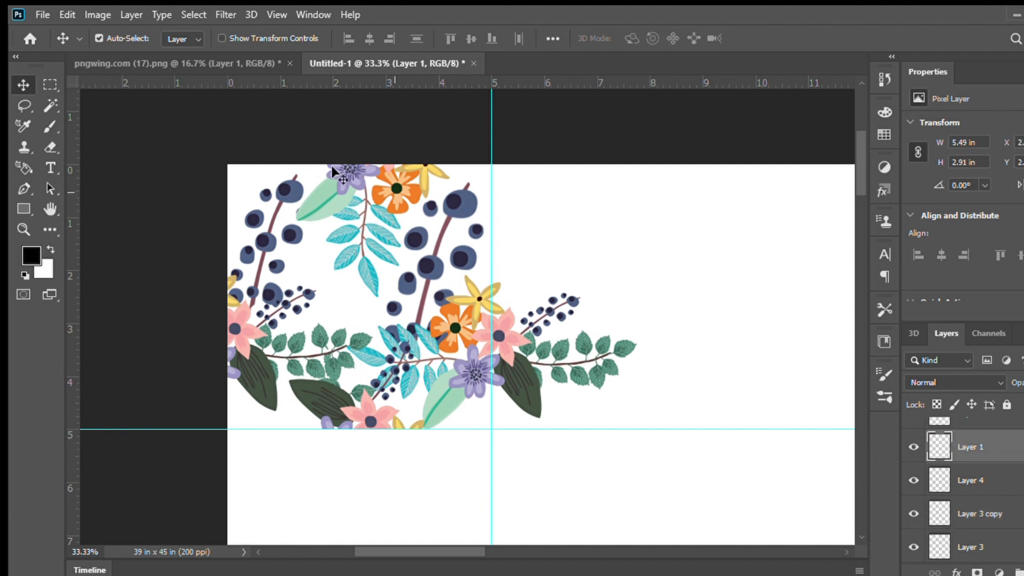
pyautogui.click(50, 84)
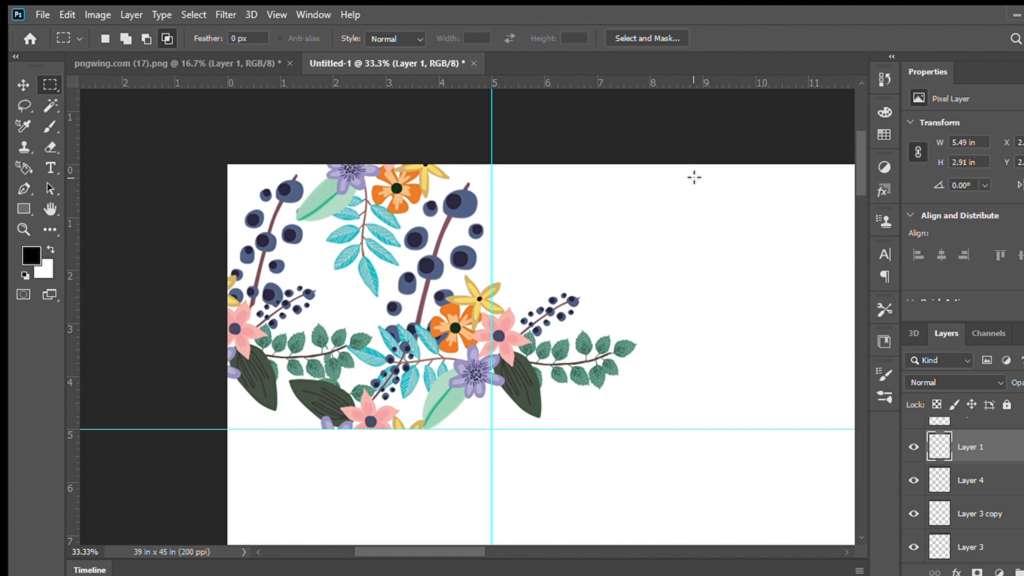
pyautogui.moveTo(698, 169); pyautogui.dragTo(492, 506)
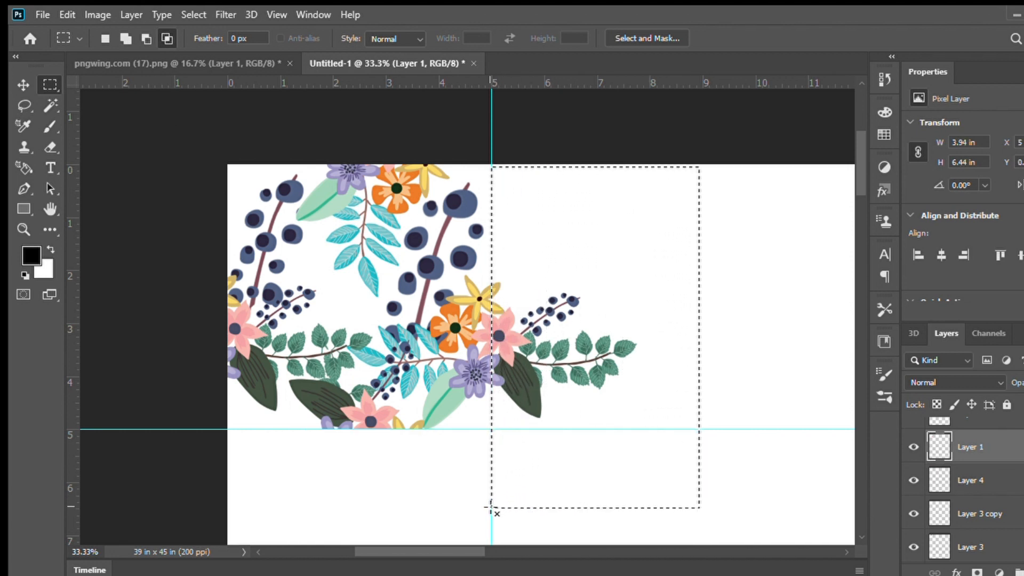
pyautogui.press('Delete')
pyautogui.hotkey('ctrl', 'd')
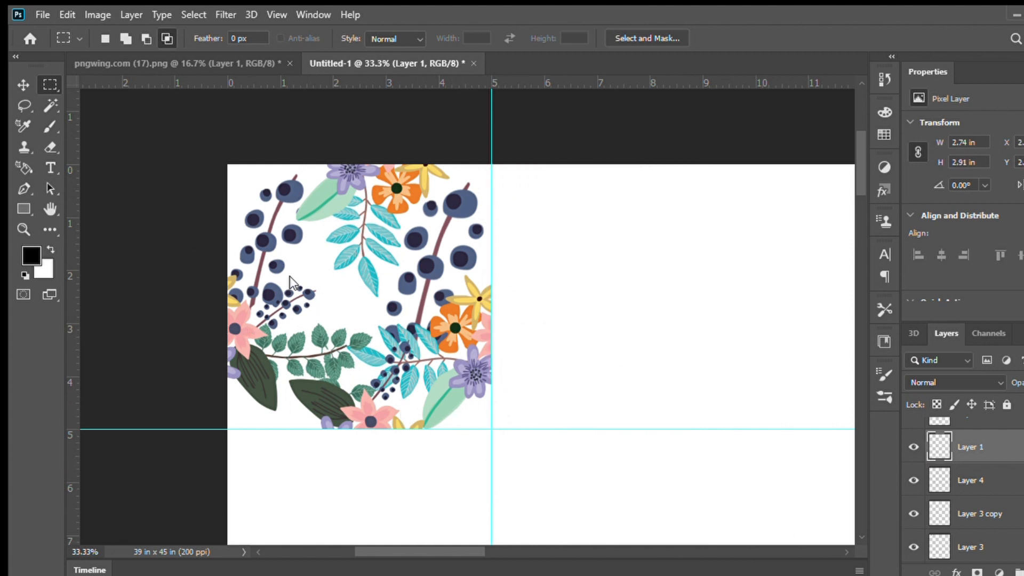
# - Examine at high magnification how the cut flower edges meet the horizontal and vertical 5 in guides
pyautogui.keyDown('ctrl'); pyautogui.click(247, 336); pyautogui.keyUp('ctrl')
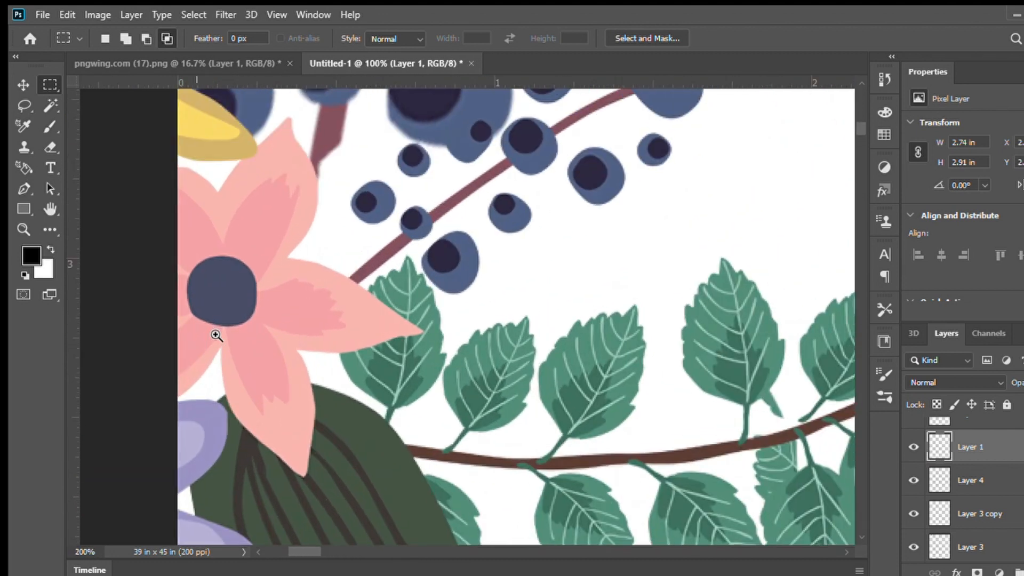
pyautogui.keyDown('alt'); pyautogui.scroll(-3, 218, 336); pyautogui.keyUp('alt')
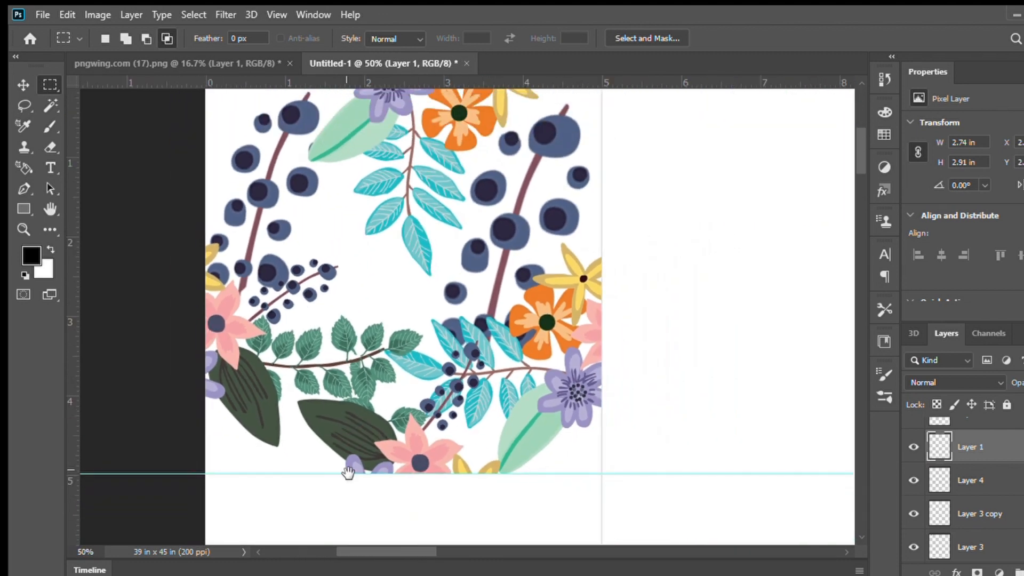
pyautogui.keyDown('alt'); pyautogui.scroll(5, 452, 499); pyautogui.keyUp('alt')
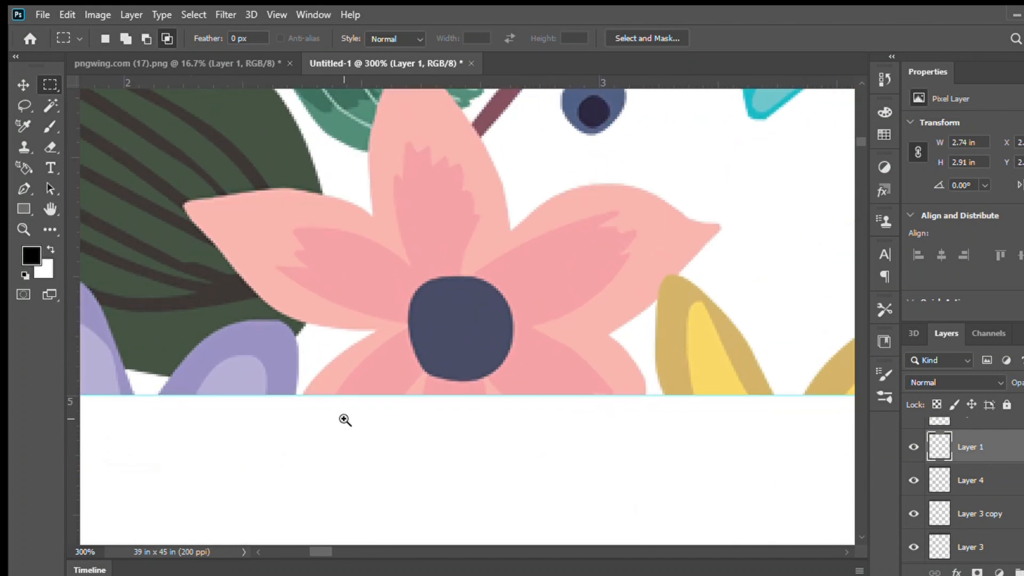
pyautogui.scroll(6, 350, 418)
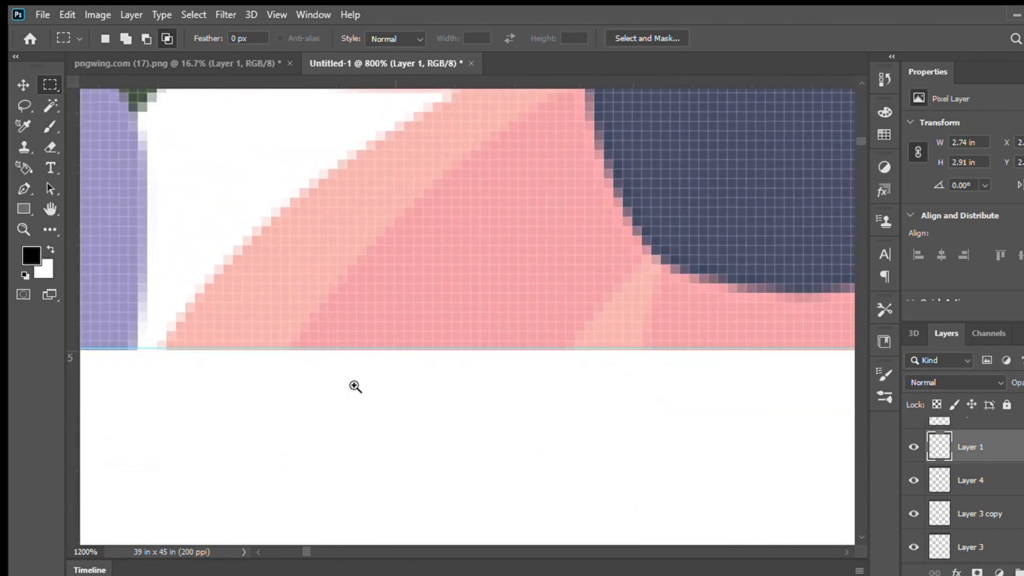
pyautogui.scroll(2, 347, 376)
pyautogui.scroll(-6, 372, 347)
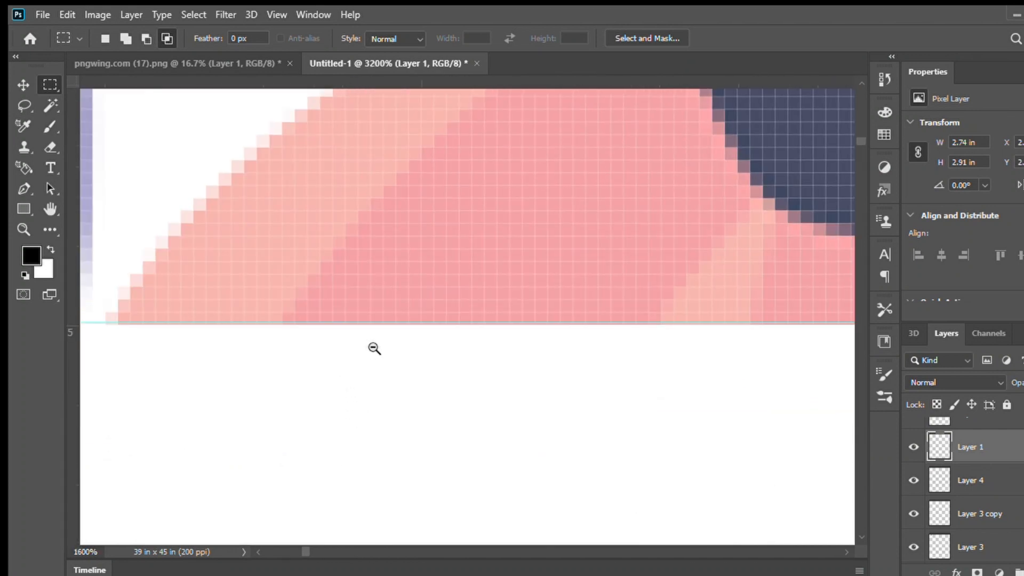
pyautogui.scroll(-5, 484, 393)
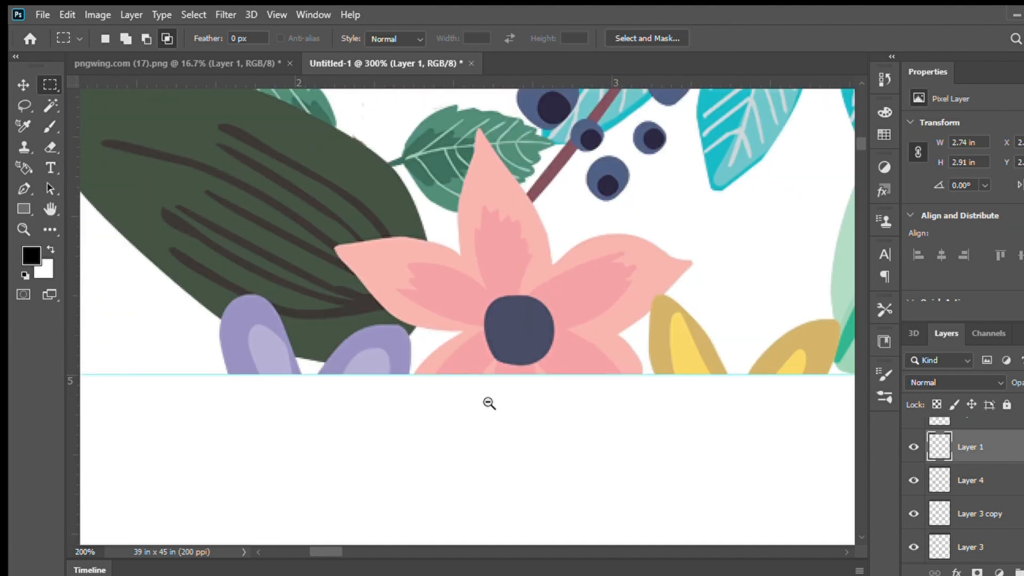
pyautogui.scroll(3, 759, 306)
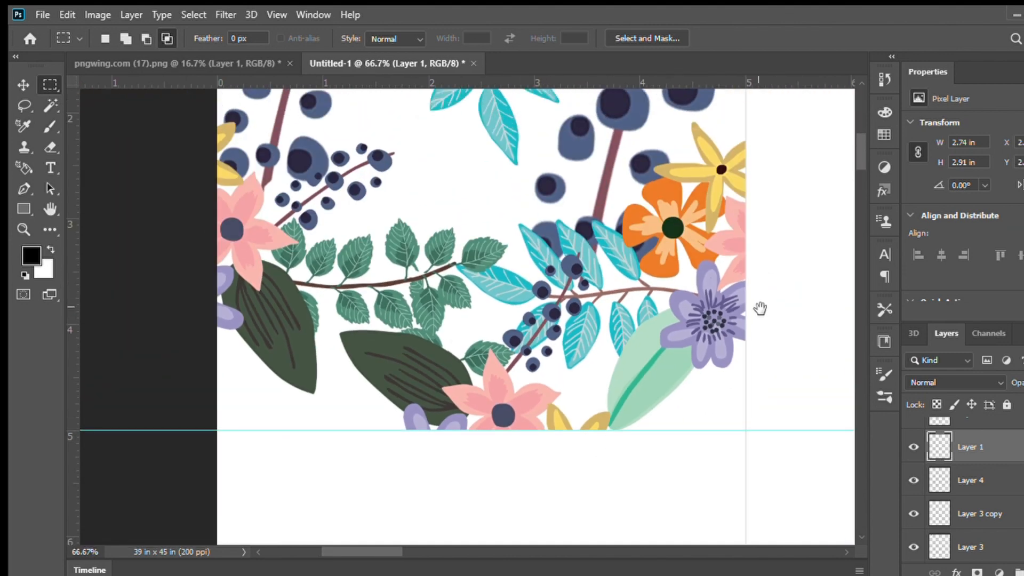
pyautogui.scroll(3, 756, 279)
pyautogui.scroll(5, 741, 367)
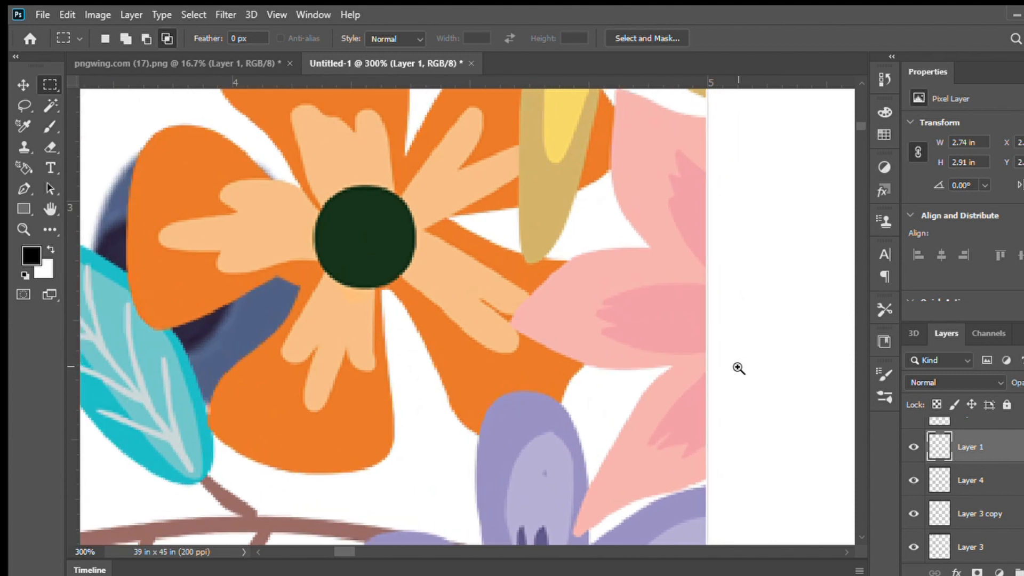
pyautogui.scroll(5, 723, 371)
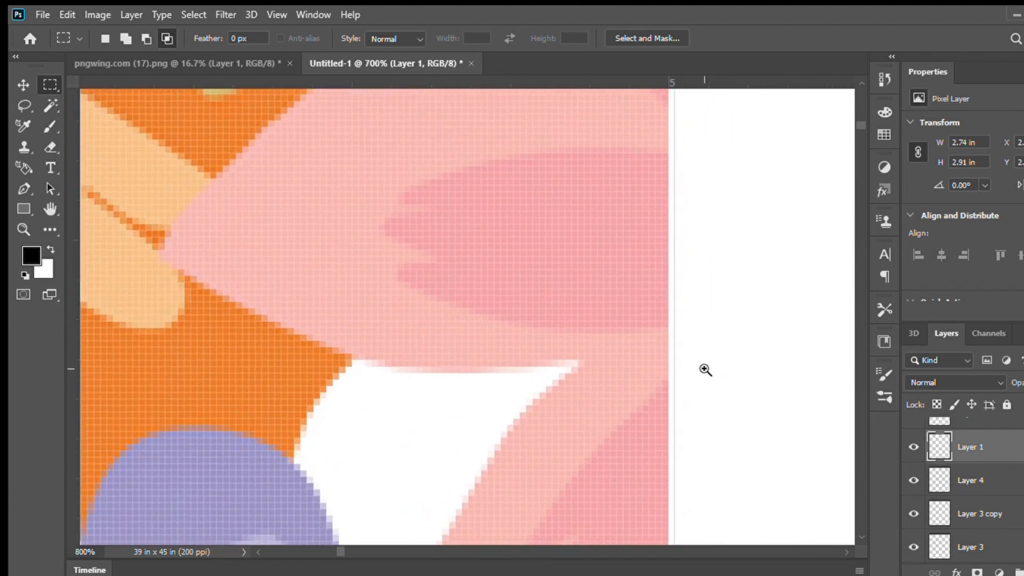
pyautogui.scroll(-5, 670, 361)
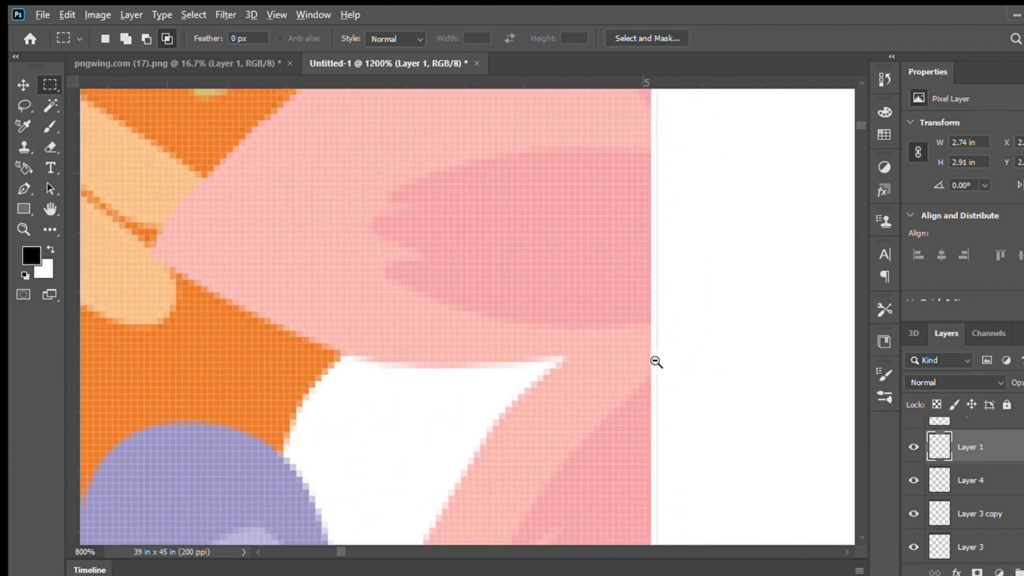
pyautogui.scroll(-2, 698, 372)
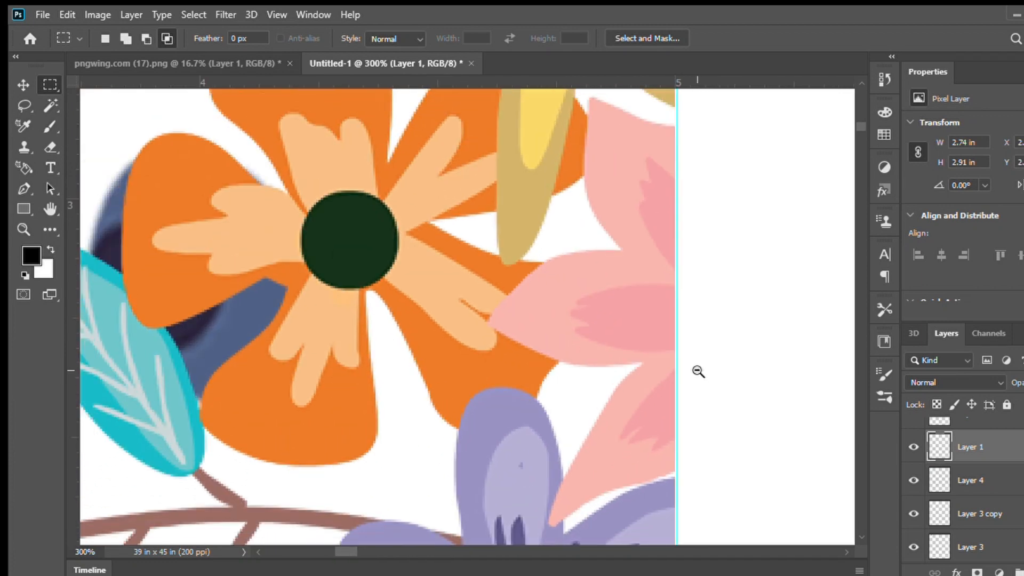
pyautogui.scroll(-1, 695, 372)
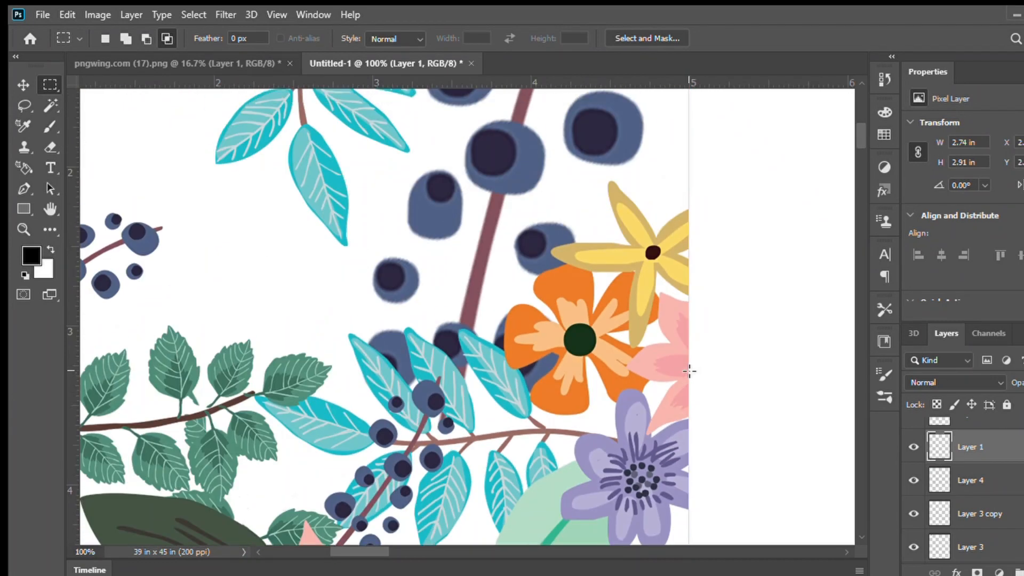
pyautogui.click(21, 83)
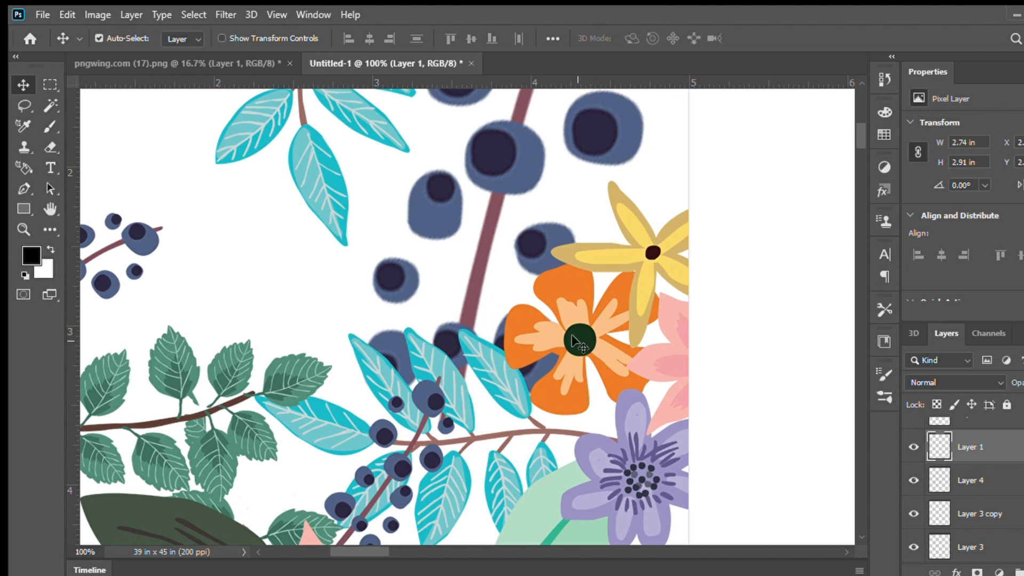
# - Inspect the pink flower's cut edge against the vertical 5 in guide at very high magnification
pyautogui.moveTo(577, 341); pyautogui.dragTo(579, 341)
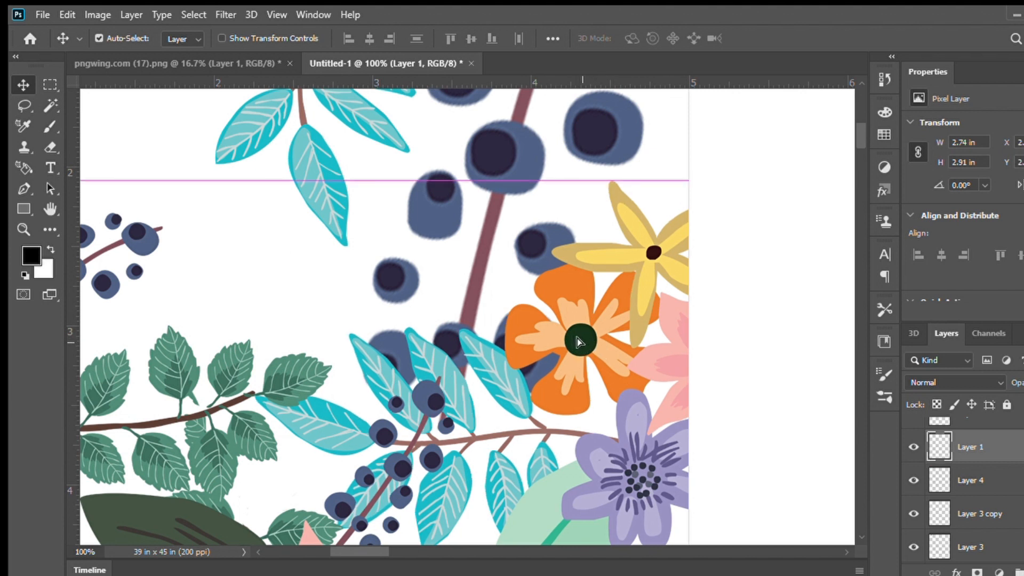
pyautogui.keyDown('ctrl'); pyautogui.click(701, 357); pyautogui.keyUp('ctrl')
pyautogui.keyDown('ctrl'); pyautogui.click(699, 357); pyautogui.keyUp('ctrl')
pyautogui.keyDown('ctrl'); pyautogui.click(692, 357); pyautogui.keyUp('ctrl')
pyautogui.keyDown('ctrl'); pyautogui.click(680, 356); pyautogui.keyUp('ctrl')
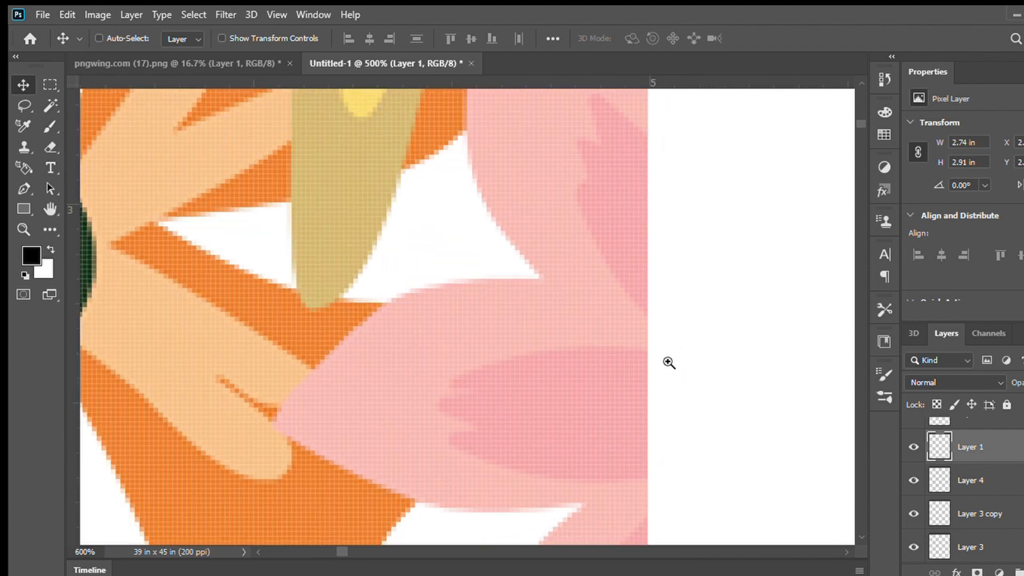
pyautogui.keyDown('ctrl'); pyautogui.click(670, 361); pyautogui.keyUp('ctrl')
pyautogui.keyDown('ctrl'); pyautogui.click(655, 361); pyautogui.keyUp('ctrl')
pyautogui.keyDown('ctrl'); pyautogui.click(649, 365); pyautogui.keyUp('ctrl')
pyautogui.keyDown('ctrl'); pyautogui.click(651, 367); pyautogui.keyUp('ctrl')
pyautogui.keyDown('ctrl'); pyautogui.click(646, 368); pyautogui.keyUp('ctrl')
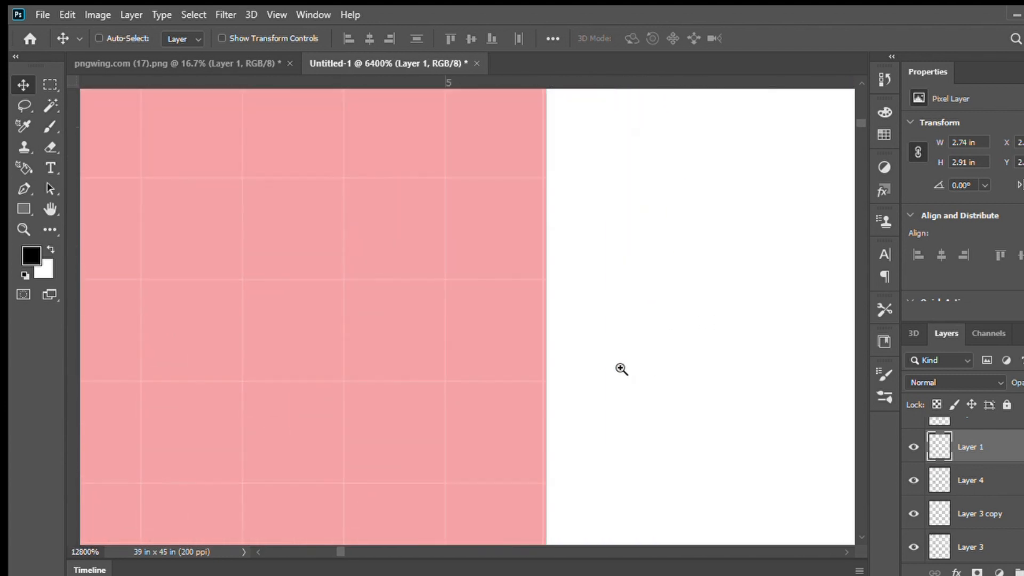
pyautogui.keyDown('alt'); pyautogui.click(557, 377); pyautogui.keyUp('alt')
pyautogui.keyDown('alt'); pyautogui.click(574, 375); pyautogui.keyUp('alt')
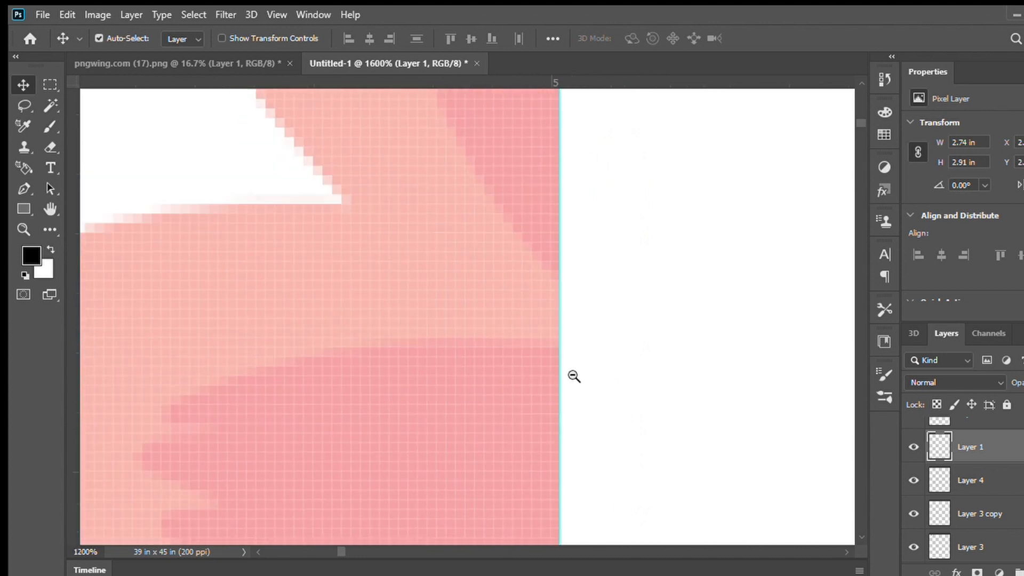
pyautogui.keyDown('alt'); pyautogui.click(574, 374); pyautogui.keyUp('alt')
pyautogui.keyDown('alt'); pyautogui.click(576, 377); pyautogui.keyUp('alt')
pyautogui.keyDown('alt'); pyautogui.click(575, 377); pyautogui.keyUp('alt')
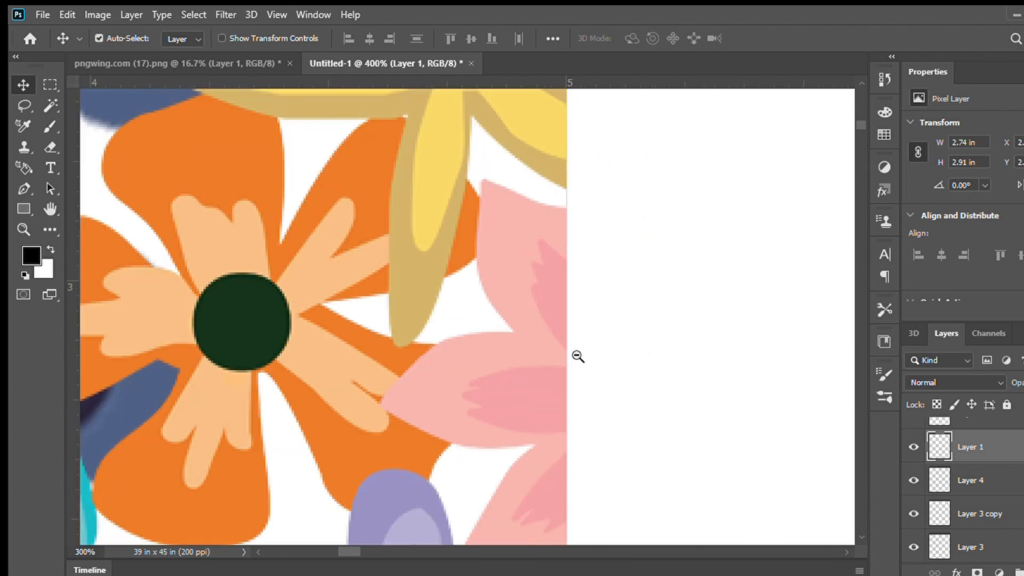
pyautogui.keyDown('alt'); pyautogui.click(576, 377); pyautogui.keyUp('alt')
pyautogui.keyDown('alt'); pyautogui.click(575, 377); pyautogui.keyUp('alt')
pyautogui.keyDown('alt'); pyautogui.click(577, 355); pyautogui.keyUp('alt')
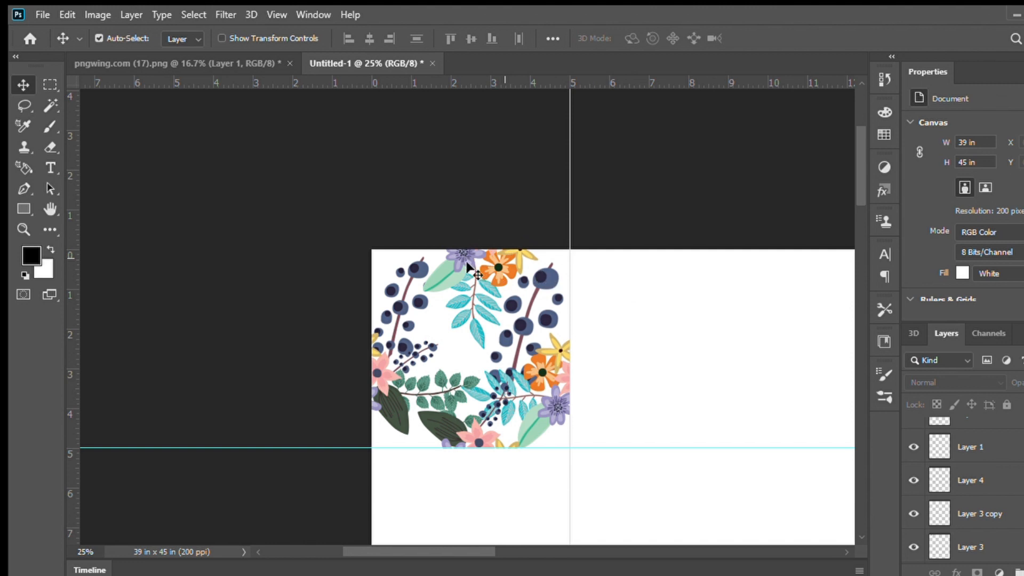
# - Examine the purple and orange flowers where they meet the canvas's upper edge
pyautogui.scroll(3, 462, 269)
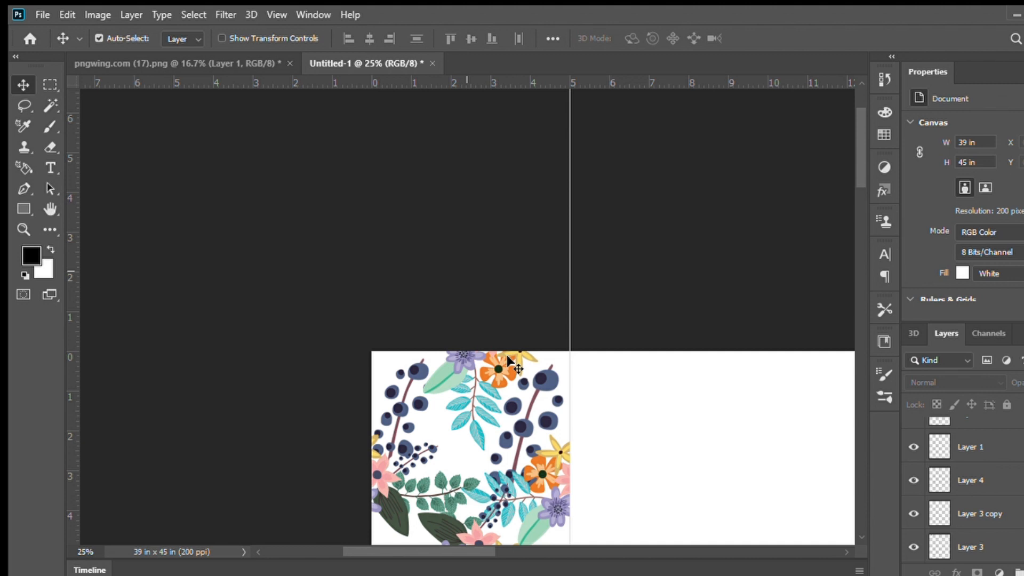
pyautogui.scroll(-2, 509, 362)
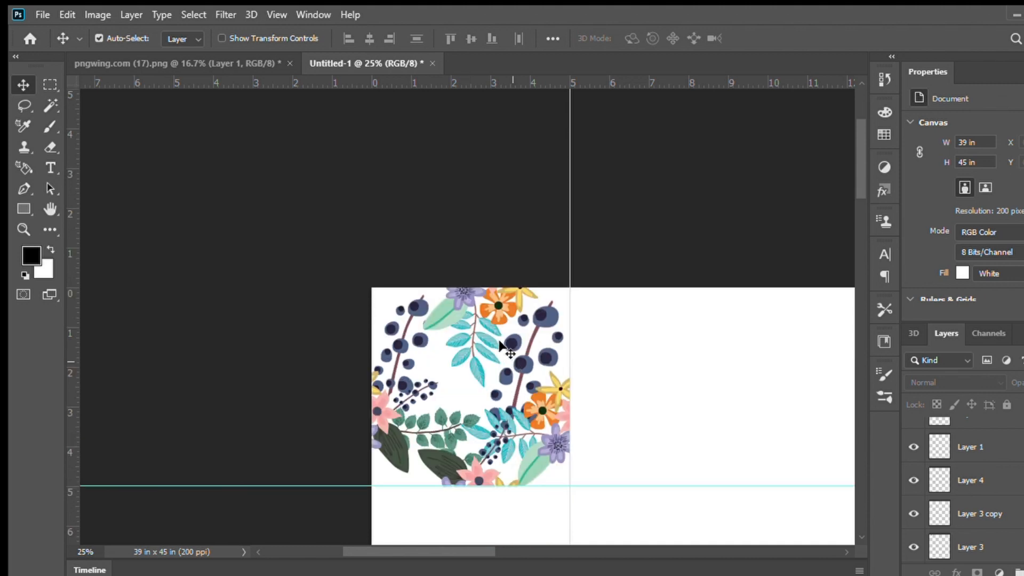
pyautogui.hotkey('ctrl', 'space')
pyautogui.moveTo(477, 292); pyautogui.dragTo(477, 296)
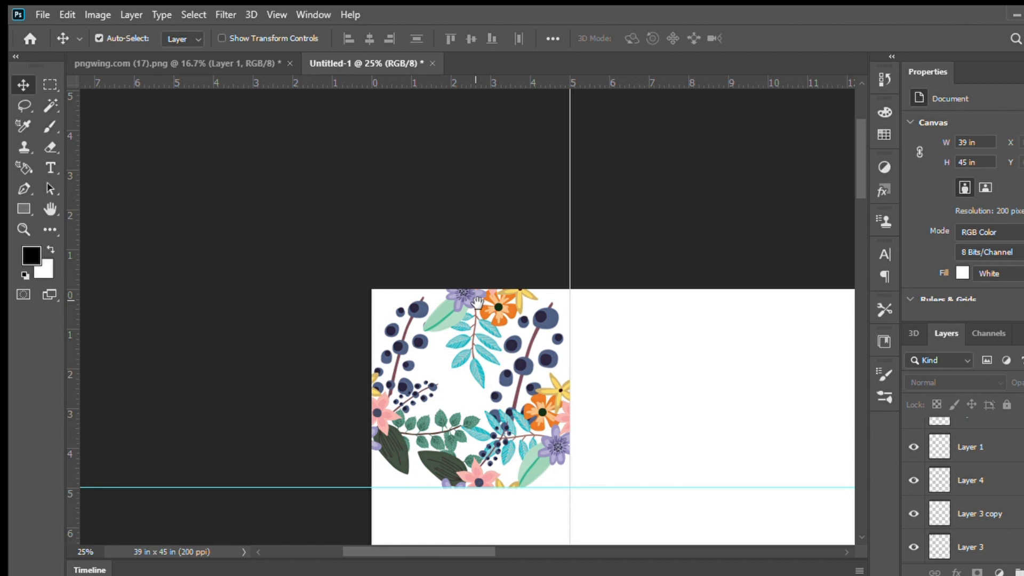
pyautogui.moveTo(481, 304); pyautogui.dragTo(455, 274)
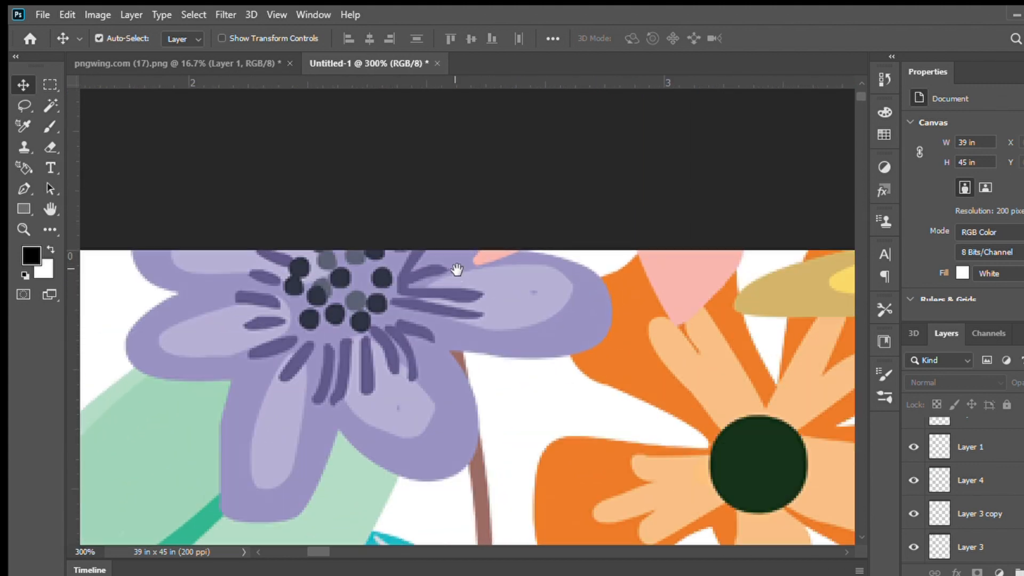
pyautogui.scroll(-5, 457, 269)
pyautogui.scroll(-1, 593, 338)
pyautogui.scroll(-1, 540, 439)
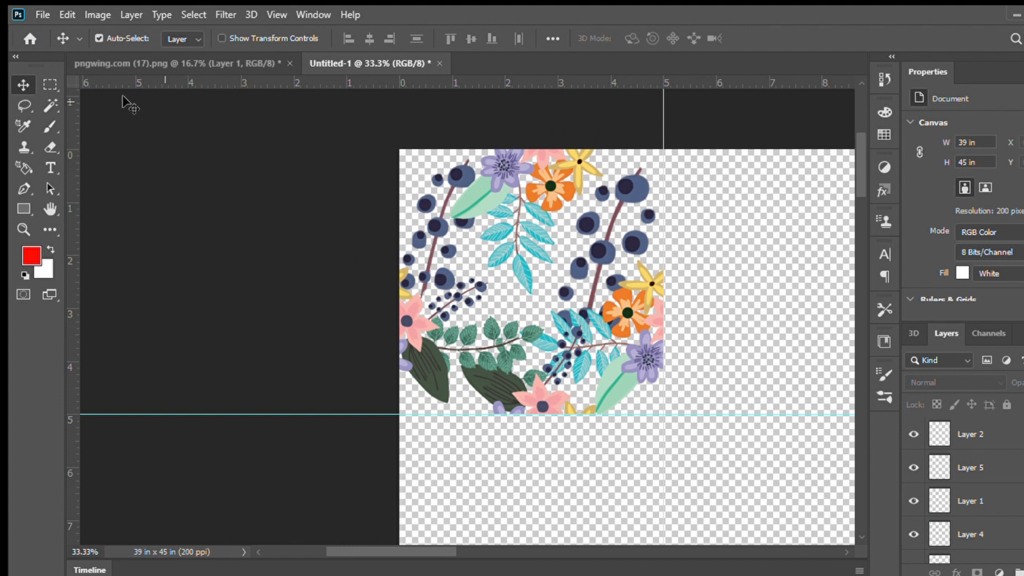
# - Merge all artwork layers, from Layer 2 down to Layer 3, into a single layer above Background
pyautogui.click(50, 84)
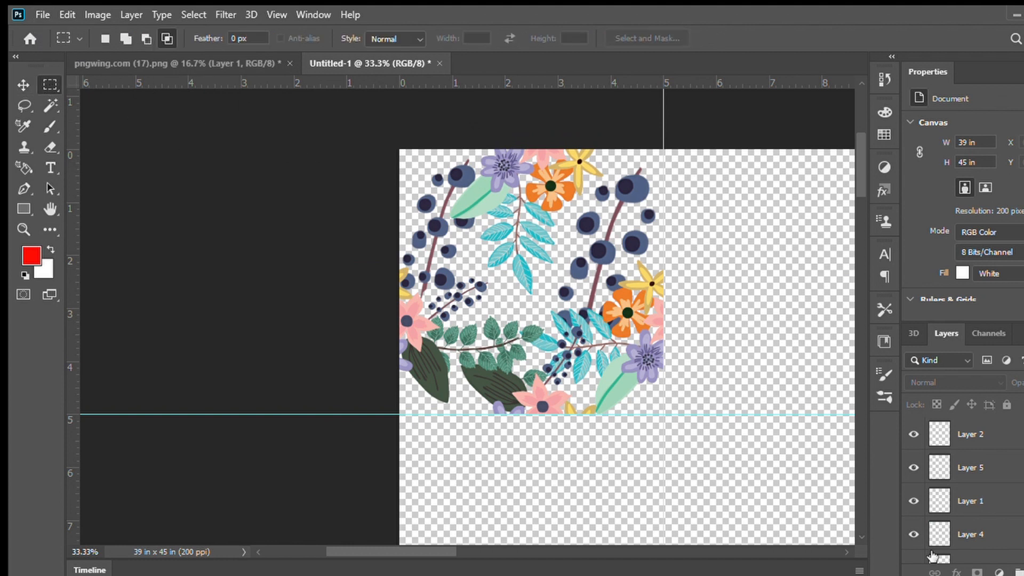
pyautogui.scroll(-2, 981, 451)
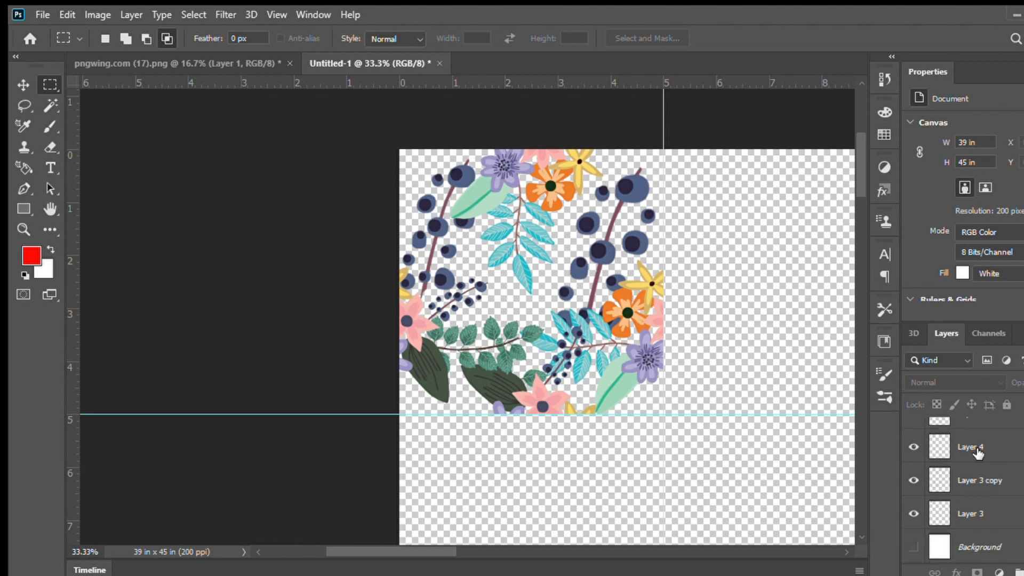
pyautogui.scroll(2, 978, 453)
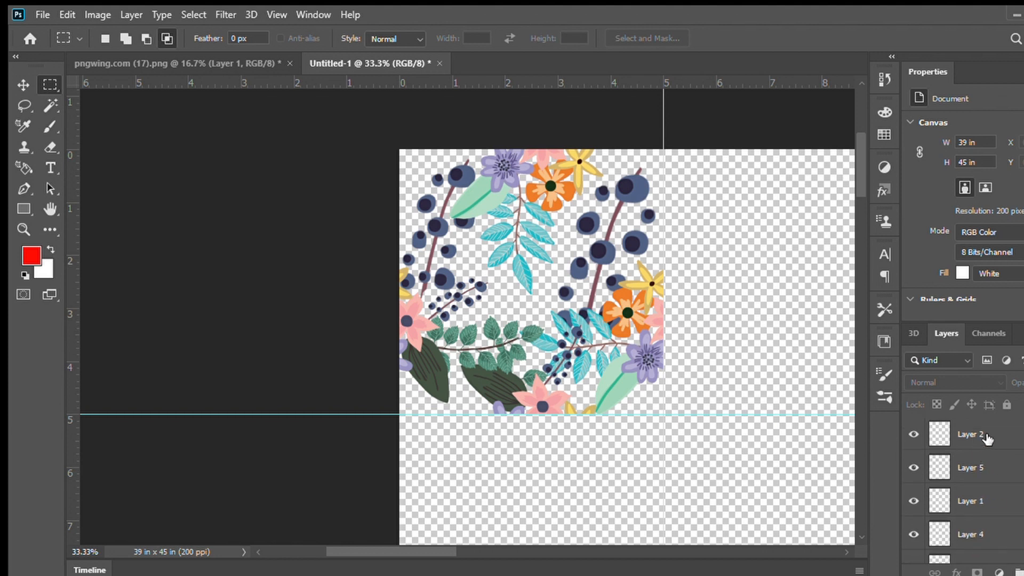
pyautogui.click(986, 438)
pyautogui.keyDown('ctrl'); pyautogui.click(984, 467); pyautogui.keyUp('ctrl')
pyautogui.keyDown('ctrl'); pyautogui.click(990, 499); pyautogui.keyUp('ctrl')
pyautogui.scroll(-1, 990, 499)
pyautogui.keyDown('ctrl'); pyautogui.click(991, 500); pyautogui.keyUp('ctrl')
pyautogui.keyDown('ctrl'); pyautogui.click(992, 533); pyautogui.keyUp('ctrl')
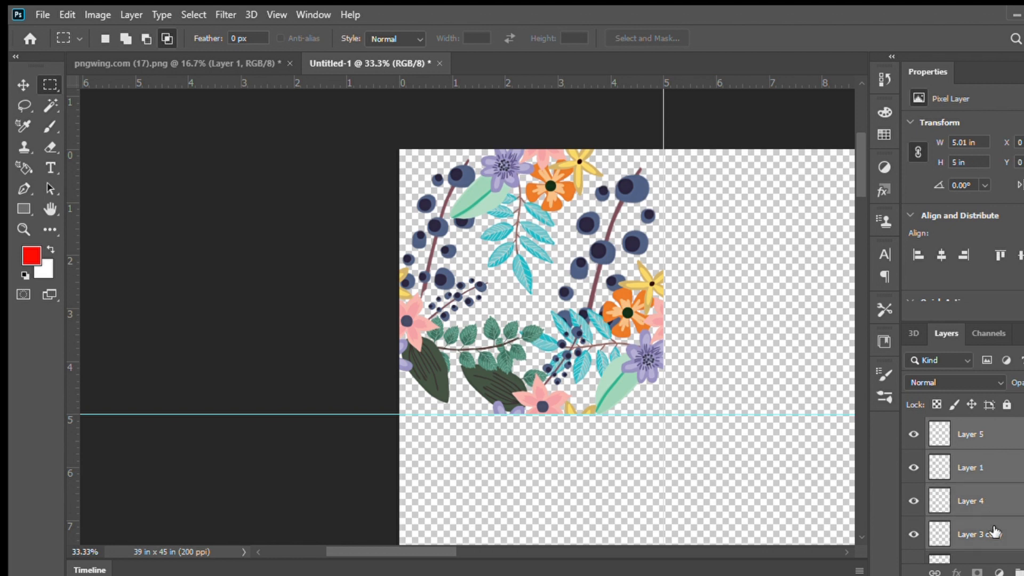
pyautogui.scroll(-2, 993, 533)
pyautogui.keyDown('ctrl'); pyautogui.click(994, 514); pyautogui.keyUp('ctrl')
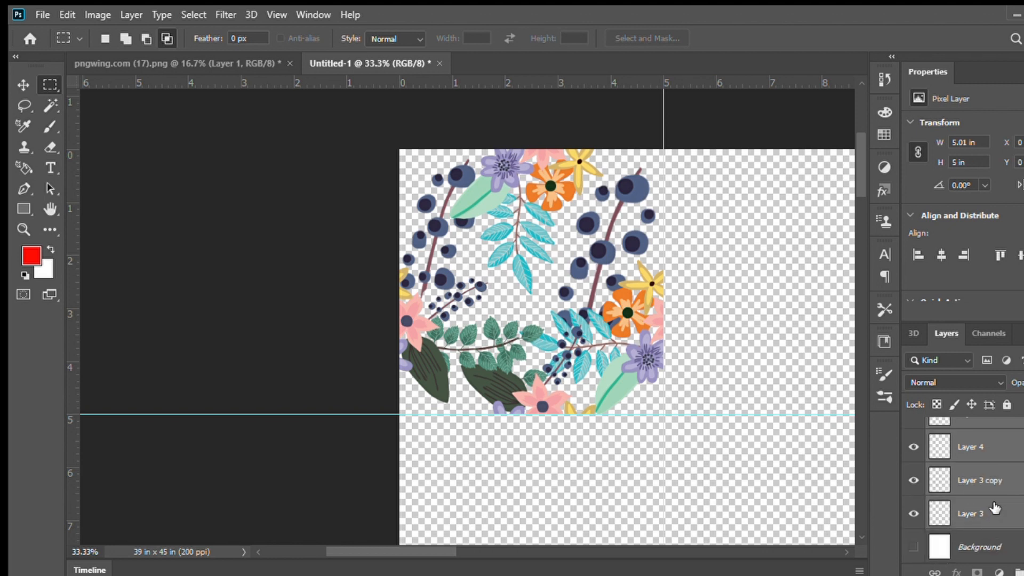
pyautogui.hotkey('ctrl', 'e')
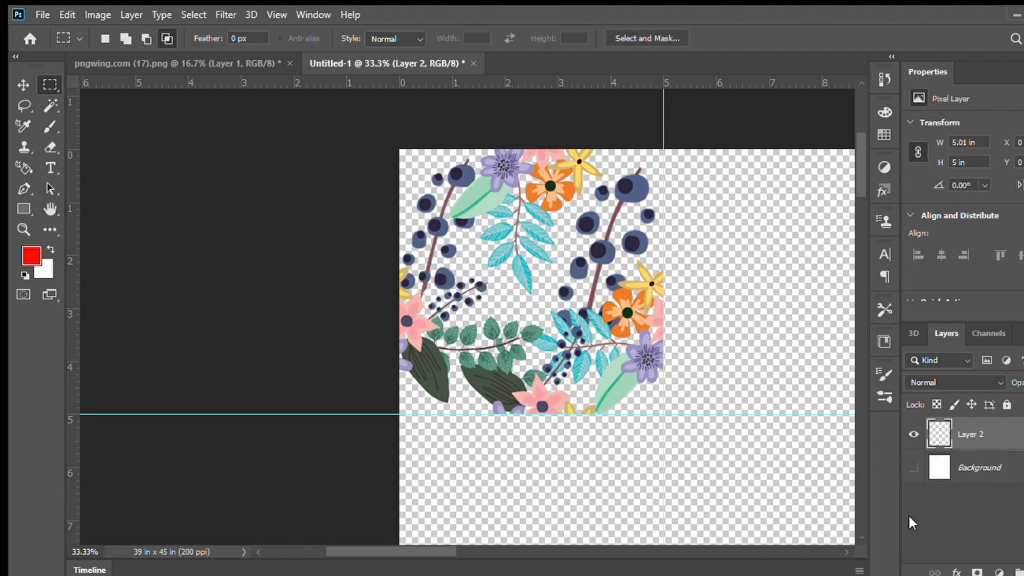
# - Select the 5 in square tile from the canvas corner to both guides as the pattern source, and deselect it
pyautogui.moveTo(399, 150); pyautogui.dragTo(664, 414)
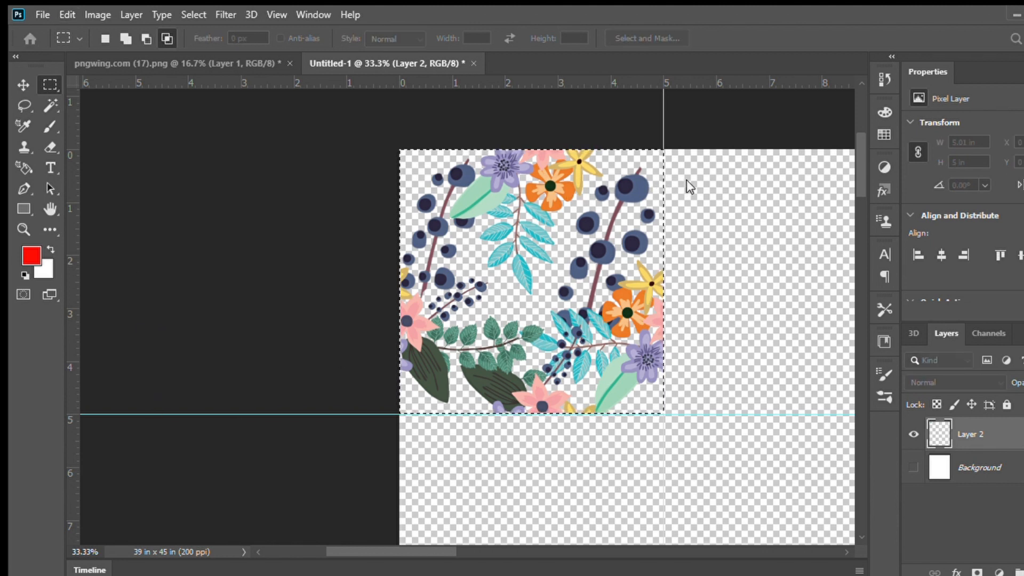
pyautogui.keyDown('ctrl'); pyautogui.click(663, 368); pyautogui.keyUp('ctrl')
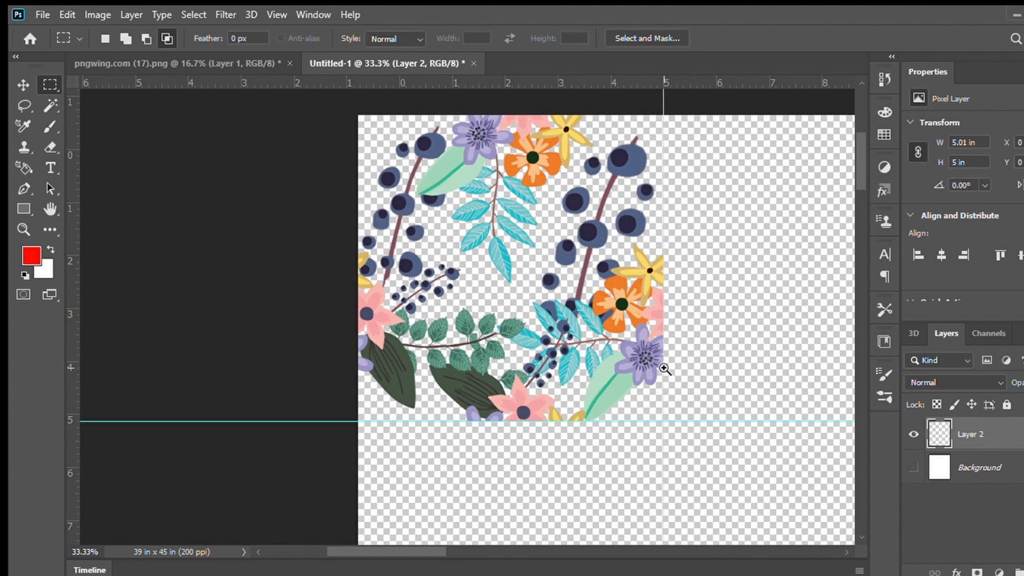
pyautogui.keyDown('ctrl'); pyautogui.click(663, 368); pyautogui.keyUp('ctrl')
pyautogui.keyDown('ctrl'); pyautogui.click(663, 368); pyautogui.keyUp('ctrl')
pyautogui.moveTo(664, 368); pyautogui.dragTo(547, 337)
pyautogui.scroll(-5, 547, 338)
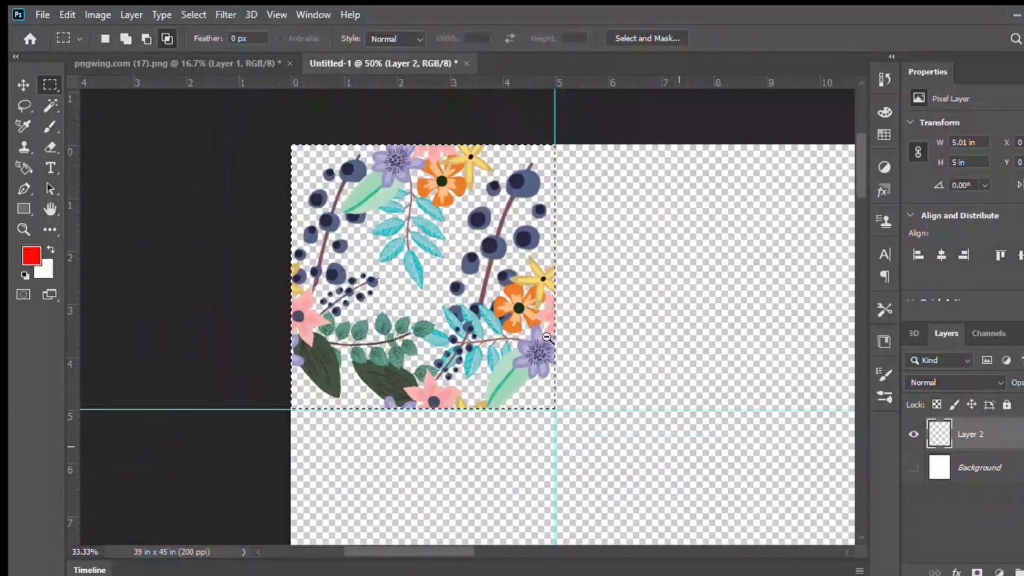
pyautogui.hotkey('ctrl', 'd')
pyautogui.scroll(-3, 607, 391)
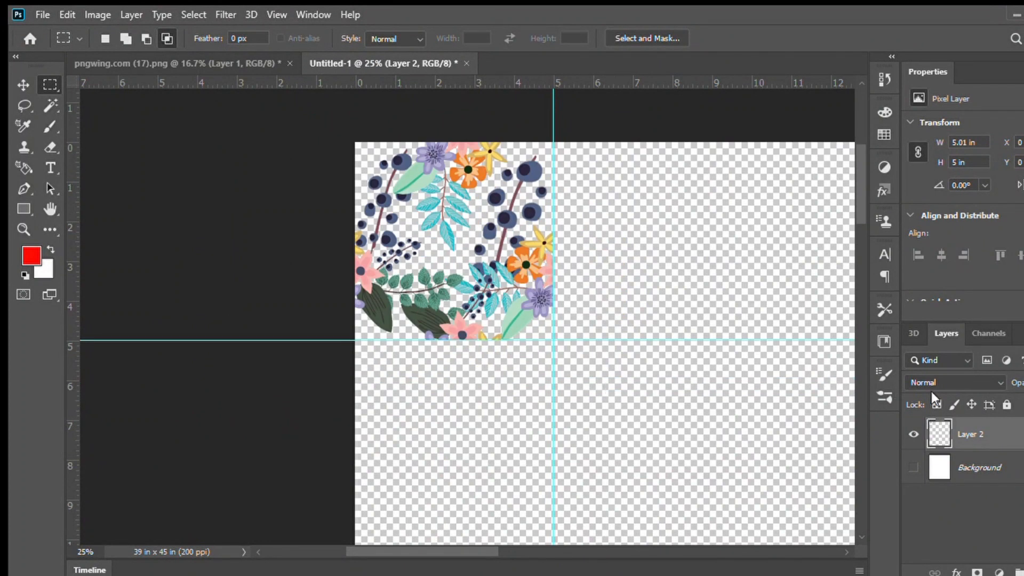
# - Toggle the merged layer's visibility and undo the merge to restore the separate artwork layers
pyautogui.click(914, 434)
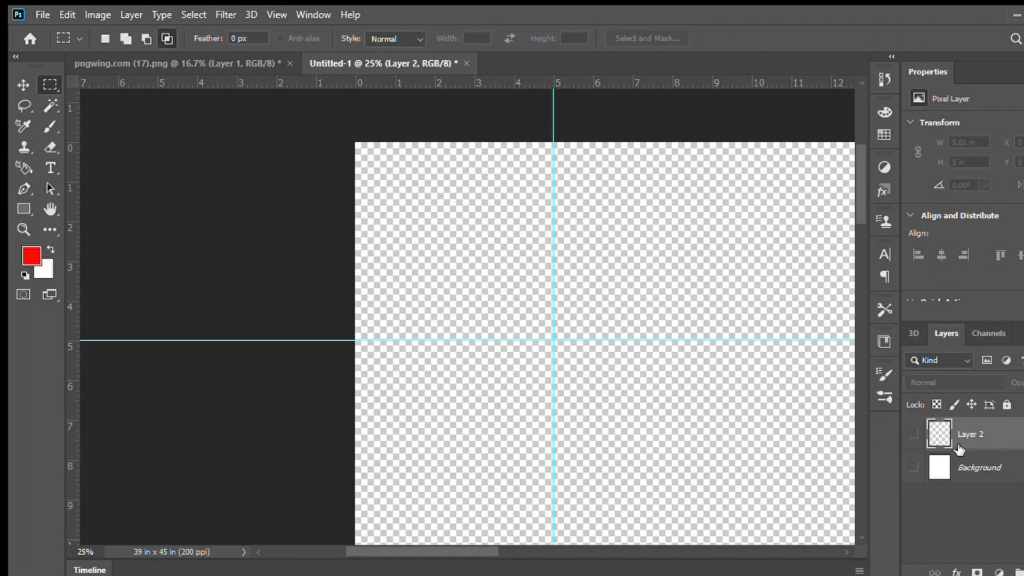
pyautogui.click(912, 436)
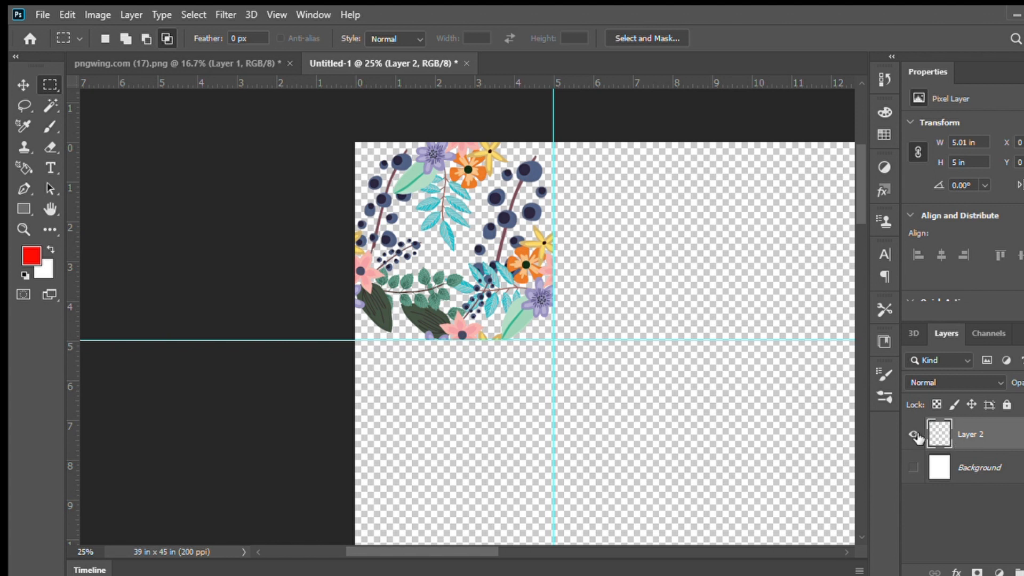
pyautogui.hotkey('ctrl', ',')
pyautogui.hotkey('ctrl', ',')
pyautogui.hotkey('ctrl', 'z')
pyautogui.hotkey('ctrl', 'z')
pyautogui.hotkey('ctrl', 'z')
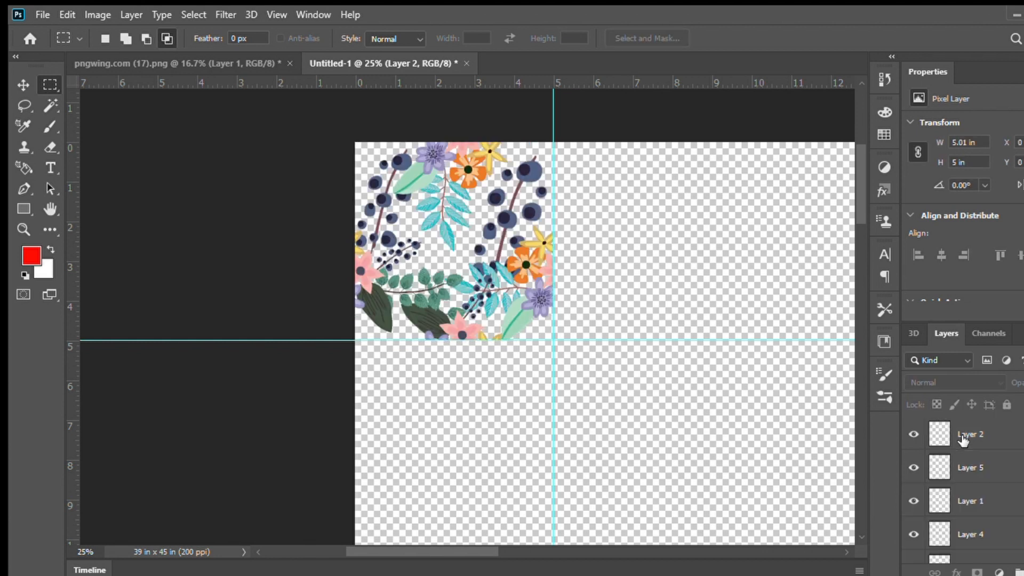
# - Group all artwork layers from Layer 2 down to Layer 3 and hide the group
pyautogui.scroll(-2, 955, 448)
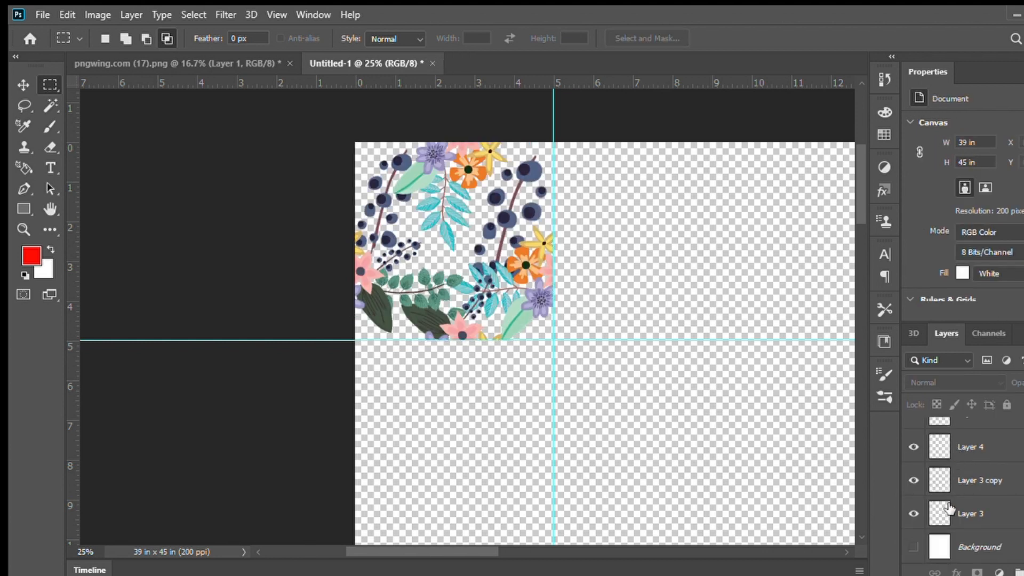
pyautogui.click(949, 509)
pyautogui.scroll(3, 960, 480)
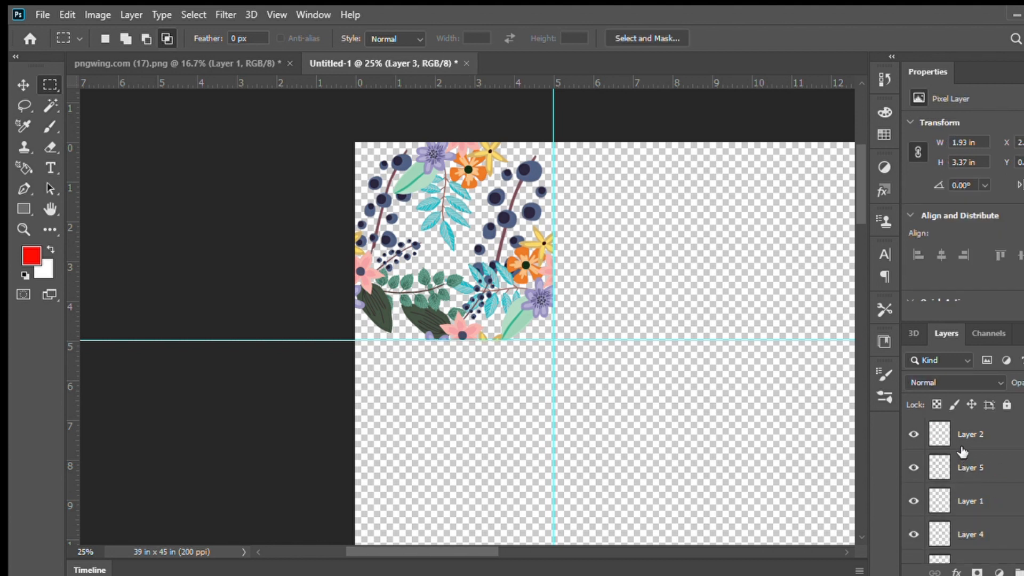
pyautogui.keyDown('shift'); pyautogui.click(962, 431); pyautogui.keyUp('shift')
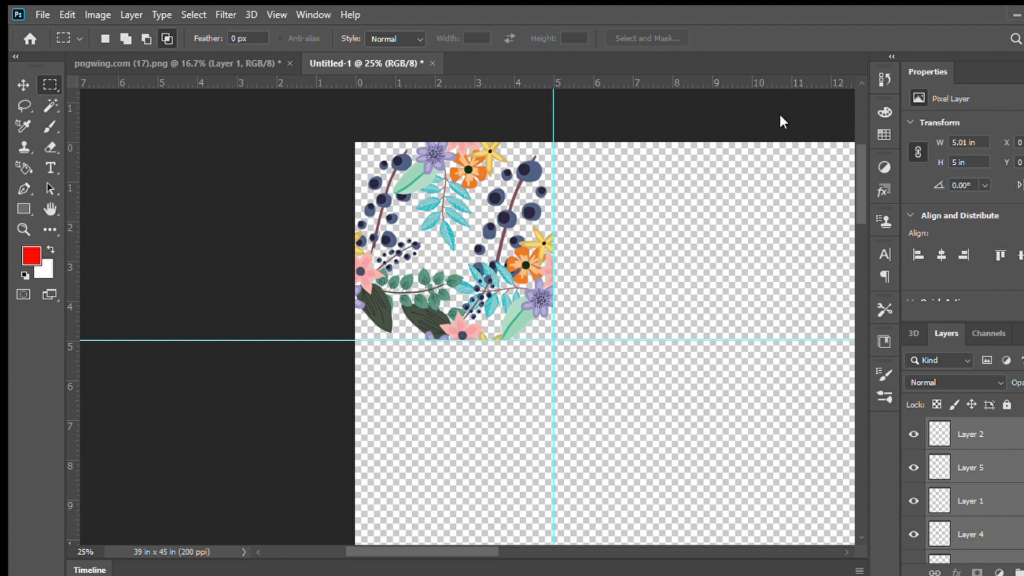
pyautogui.hotkey('ctrl', 't')
pyautogui.hotkey('ctrl', 'g')
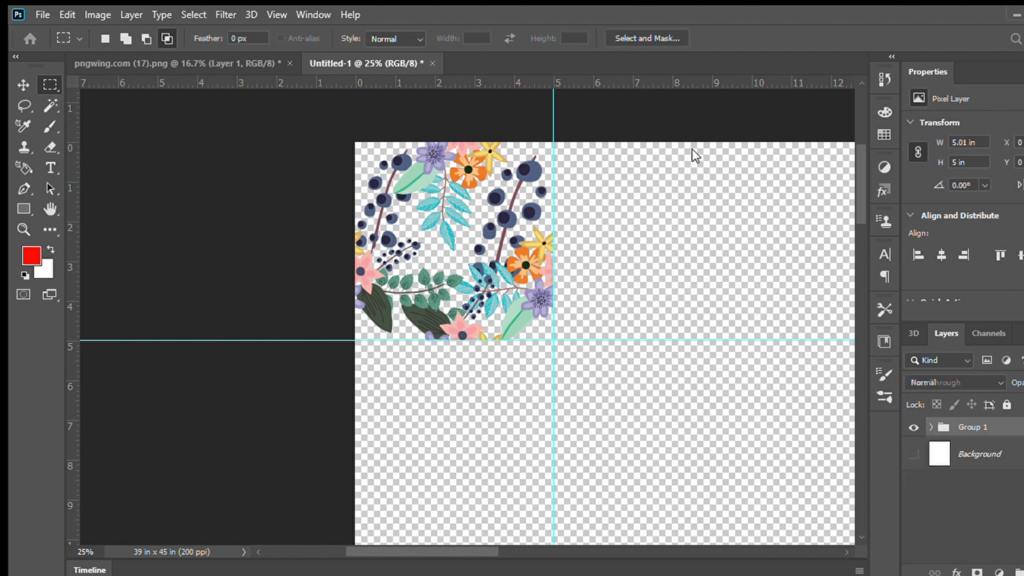
pyautogui.click(913, 427)
# - Add a new layer above the group and fill the entire canvas with the floral tile pattern
pyautogui.hotkey('ctrl', 'shift', 'alt', 'n')
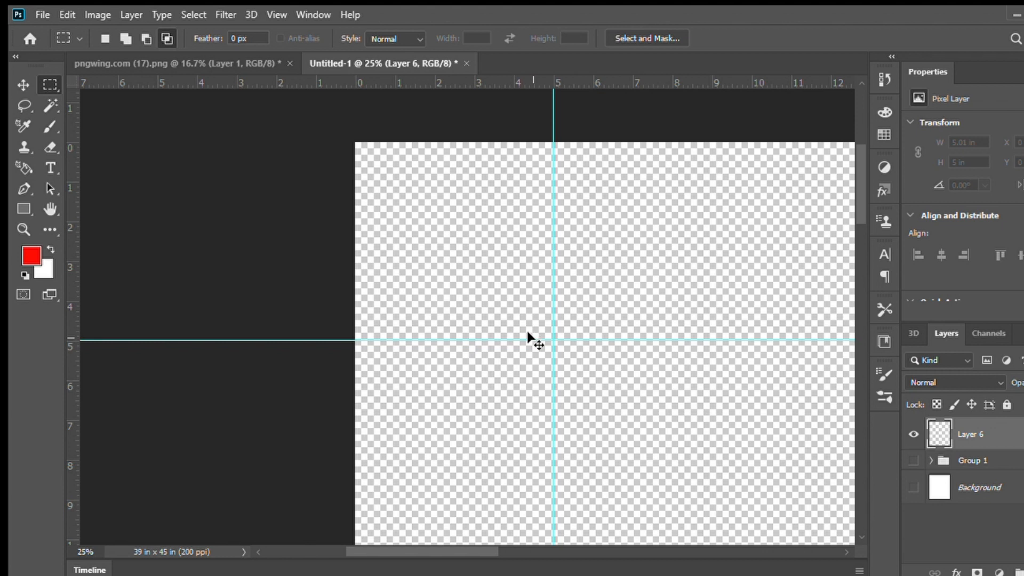
pyautogui.hotkey('ctrl', 'a')
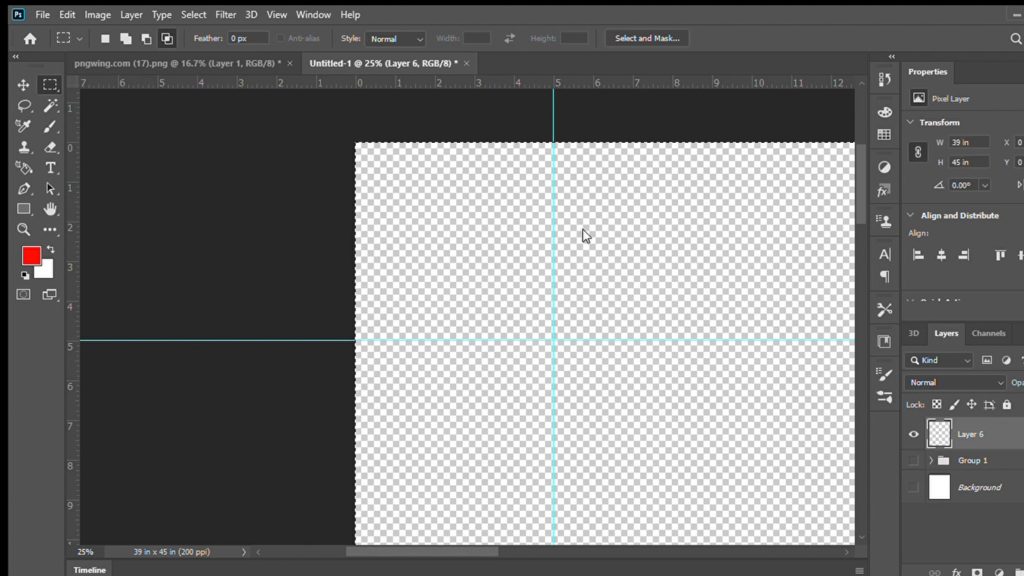
pyautogui.press('i')
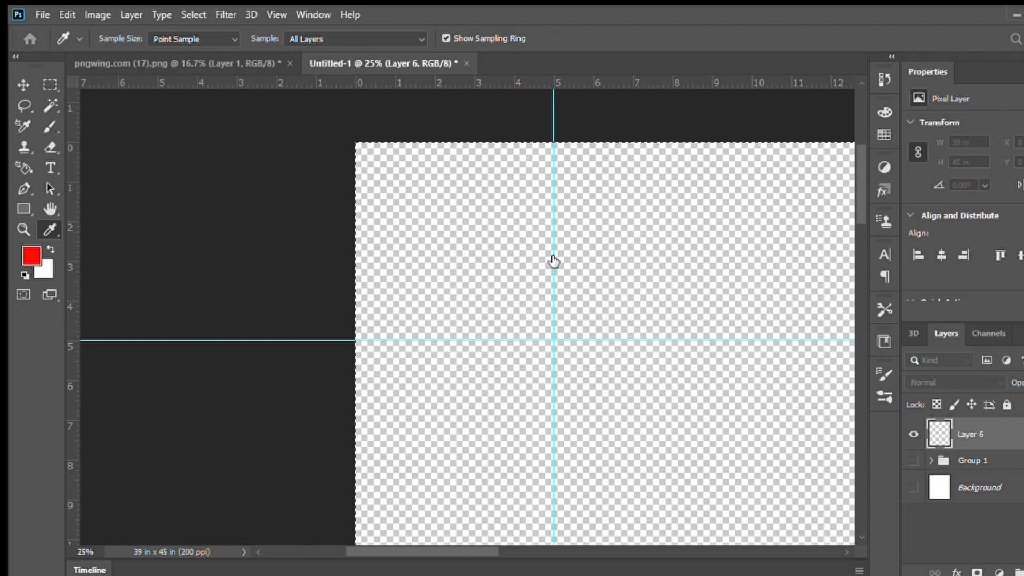
pyautogui.press('m')
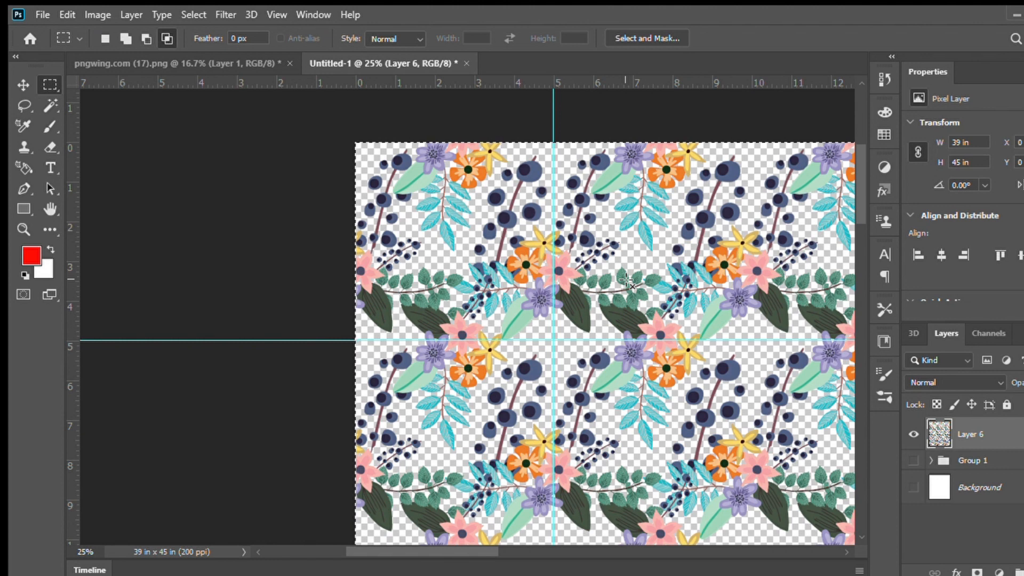
# - Inspect the repeated pattern up close for seams where neighbouring tiles meet at the 5 in guides
pyautogui.keyDown('ctrl'); pyautogui.click(512, 296); pyautogui.keyUp('ctrl')
pyautogui.keyDown('ctrl'); pyautogui.click(512, 297); pyautogui.keyUp('ctrl')
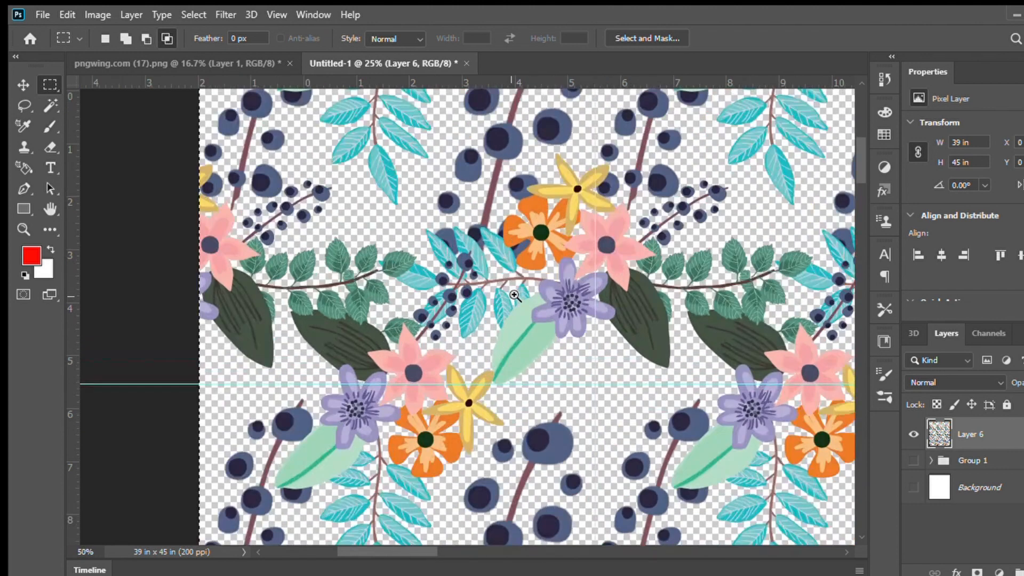
pyautogui.keyDown('ctrl'); pyautogui.click(514, 296); pyautogui.keyUp('ctrl')
pyautogui.keyDown('ctrl'); pyautogui.click(596, 294); pyautogui.keyUp('ctrl')
pyautogui.keyDown('ctrl'); pyautogui.click(591, 283); pyautogui.keyUp('ctrl')
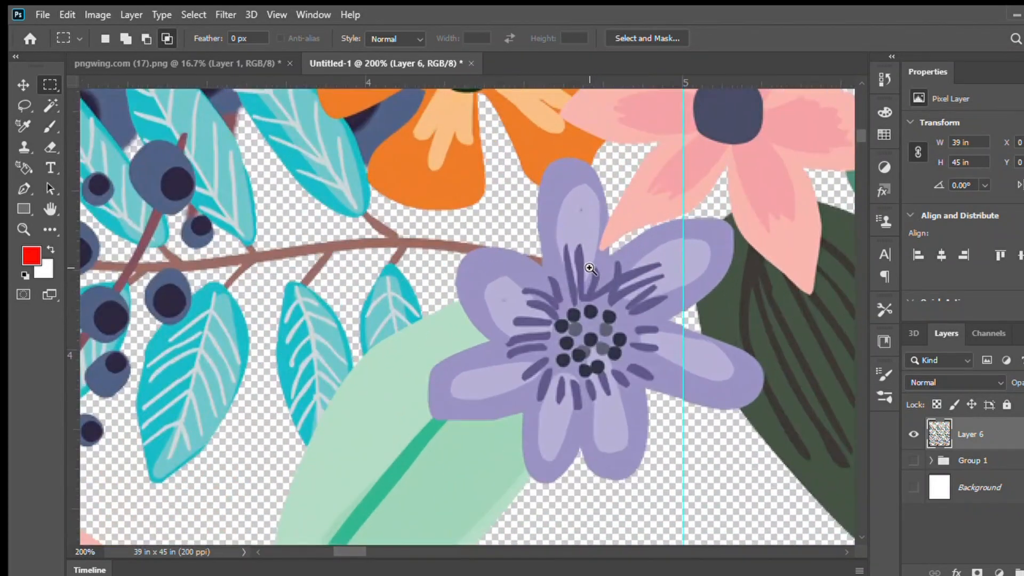
pyautogui.keyDown('alt'); pyautogui.click(591, 267); pyautogui.keyUp('alt')
pyautogui.keyDown('alt'); pyautogui.click(591, 268); pyautogui.keyUp('alt')
pyautogui.keyDown('alt'); pyautogui.click(591, 267); pyautogui.keyUp('alt')
pyautogui.keyDown('alt'); pyautogui.click(591, 268); pyautogui.keyUp('alt')
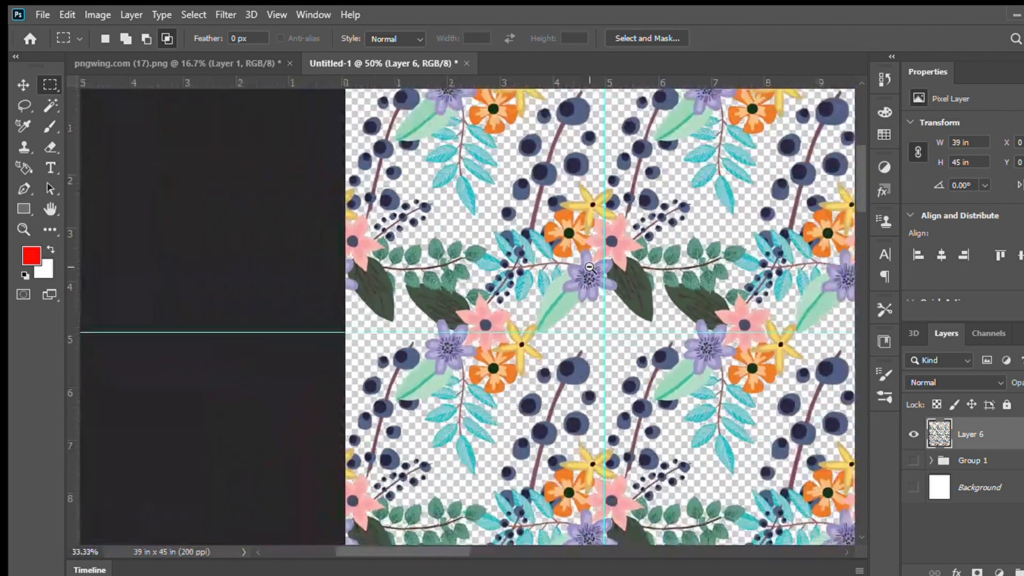
# - Examine the pattern repeat across the full canvas and the edge quality of the flowers and leaves up close
pyautogui.keyDown('alt'); pyautogui.click(592, 268); pyautogui.keyUp('alt')
pyautogui.keyDown('alt'); pyautogui.click(604, 272); pyautogui.keyUp('alt')
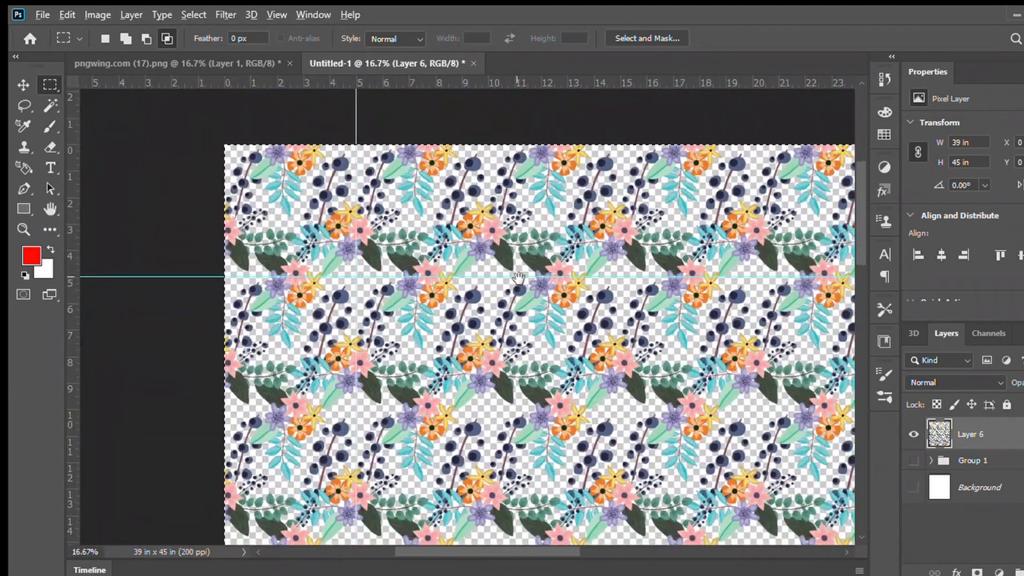
pyautogui.keyDown('alt'); pyautogui.click(642, 320); pyautogui.keyUp('alt')
pyautogui.keyDown('alt'); pyautogui.click(643, 320); pyautogui.keyUp('alt')
pyautogui.moveTo(666, 312); pyautogui.dragTo(524, 283)
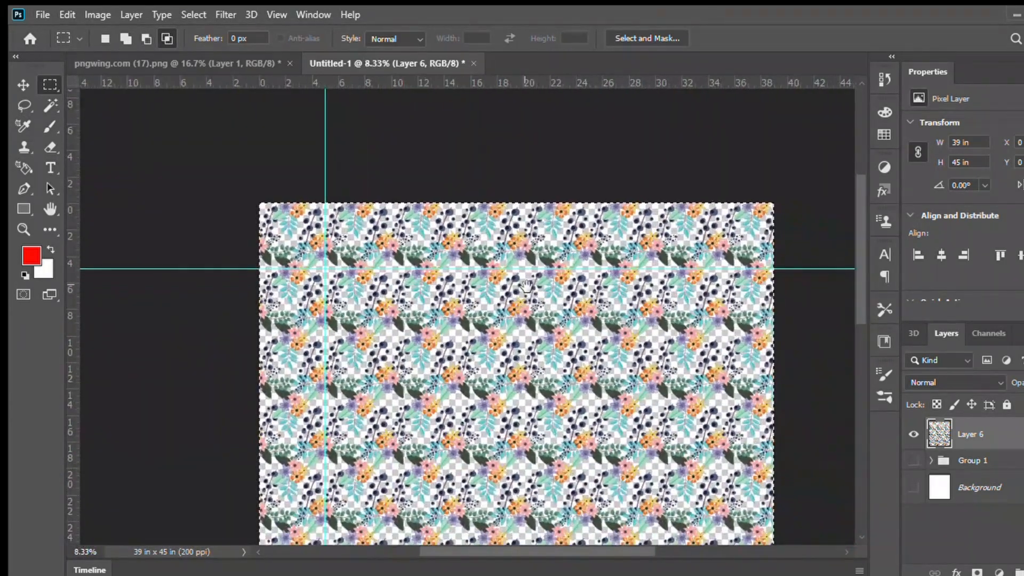
pyautogui.keyDown('ctrl'); pyautogui.click(524, 282); pyautogui.keyUp('ctrl')
pyautogui.keyDown('ctrl'); pyautogui.click(524, 283); pyautogui.keyUp('ctrl')
pyautogui.keyDown('ctrl'); pyautogui.click(524, 283); pyautogui.keyUp('ctrl')
pyautogui.keyDown('ctrl'); pyautogui.click(403, 234); pyautogui.keyUp('ctrl')
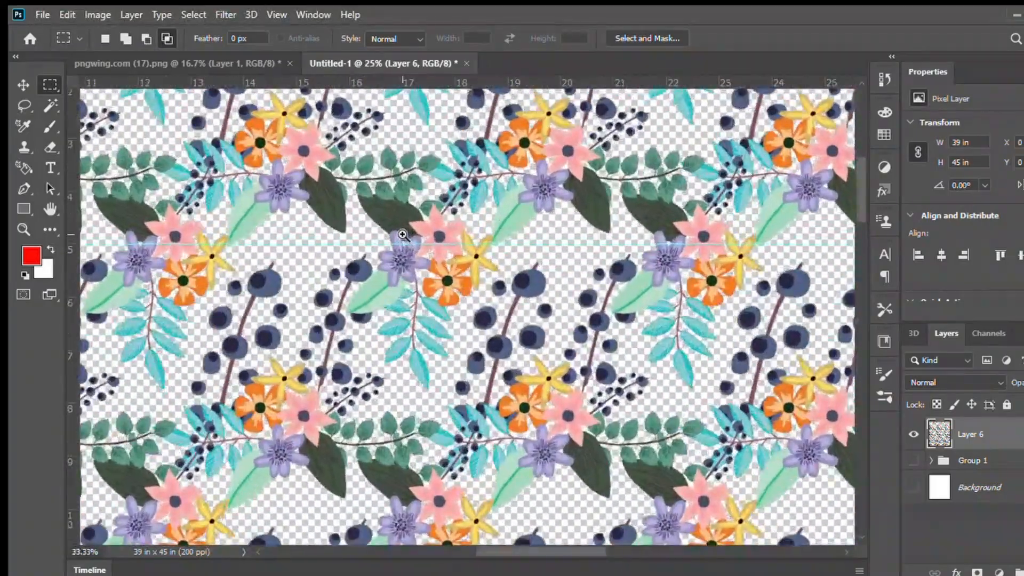
pyautogui.keyDown('ctrl'); pyautogui.click(403, 235); pyautogui.keyUp('ctrl')
pyautogui.keyDown('ctrl'); pyautogui.click(402, 235); pyautogui.keyUp('ctrl')
pyautogui.keyDown('ctrl'); pyautogui.click(402, 234); pyautogui.keyUp('ctrl')
pyautogui.keyDown('ctrl'); pyautogui.click(403, 235); pyautogui.keyUp('ctrl')
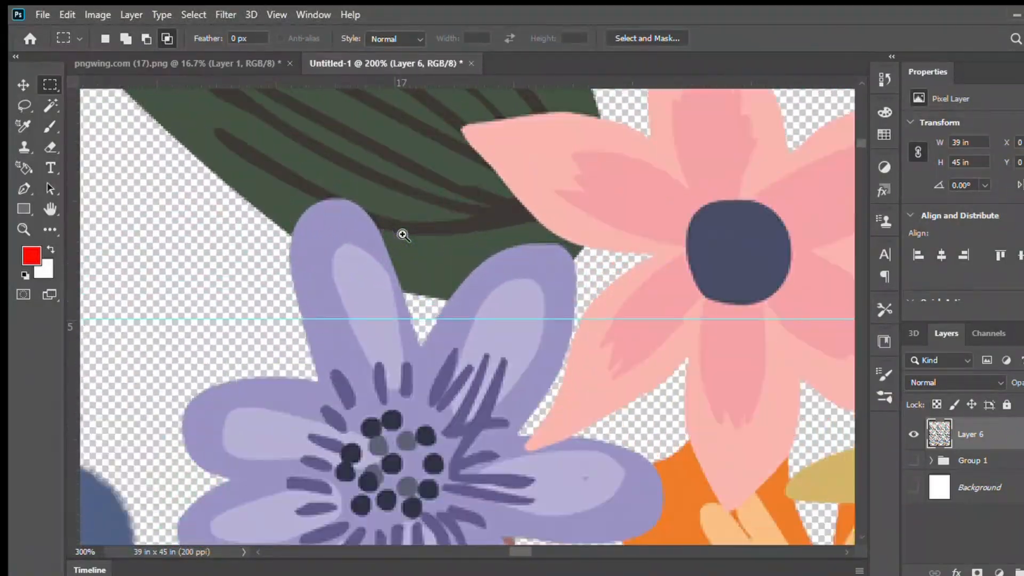
pyautogui.keyDown('ctrl'); pyautogui.click(403, 235); pyautogui.keyUp('ctrl')
pyautogui.keyDown('ctrl'); pyautogui.click(404, 236); pyautogui.keyUp('ctrl')
pyautogui.keyDown('alt'); pyautogui.click(404, 236); pyautogui.keyUp('alt')
pyautogui.keyDown('alt'); pyautogui.click(403, 235); pyautogui.keyUp('alt')
pyautogui.keyDown('alt'); pyautogui.click(402, 235); pyautogui.keyUp('alt')
pyautogui.keyDown('alt'); pyautogui.click(402, 235); pyautogui.keyUp('alt')
pyautogui.keyDown('alt'); pyautogui.click(403, 234); pyautogui.keyUp('alt')
pyautogui.keyDown('alt'); pyautogui.click(403, 235); pyautogui.keyUp('alt')
pyautogui.keyDown('alt'); pyautogui.click(402, 235); pyautogui.keyUp('alt')
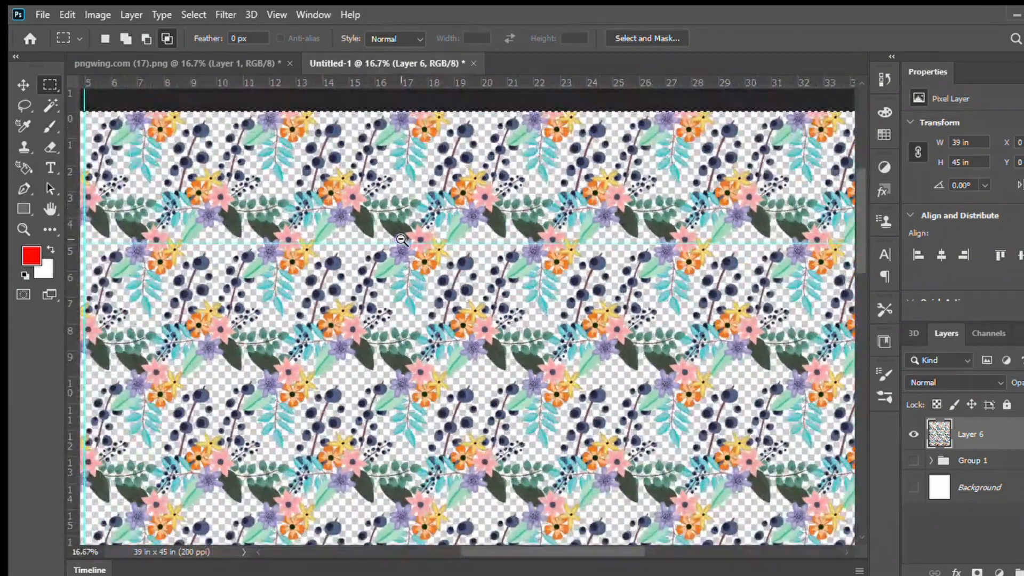
pyautogui.keyDown('alt'); pyautogui.click(406, 240); pyautogui.keyUp('alt')
pyautogui.keyDown('alt'); pyautogui.click(429, 293); pyautogui.keyUp('alt')
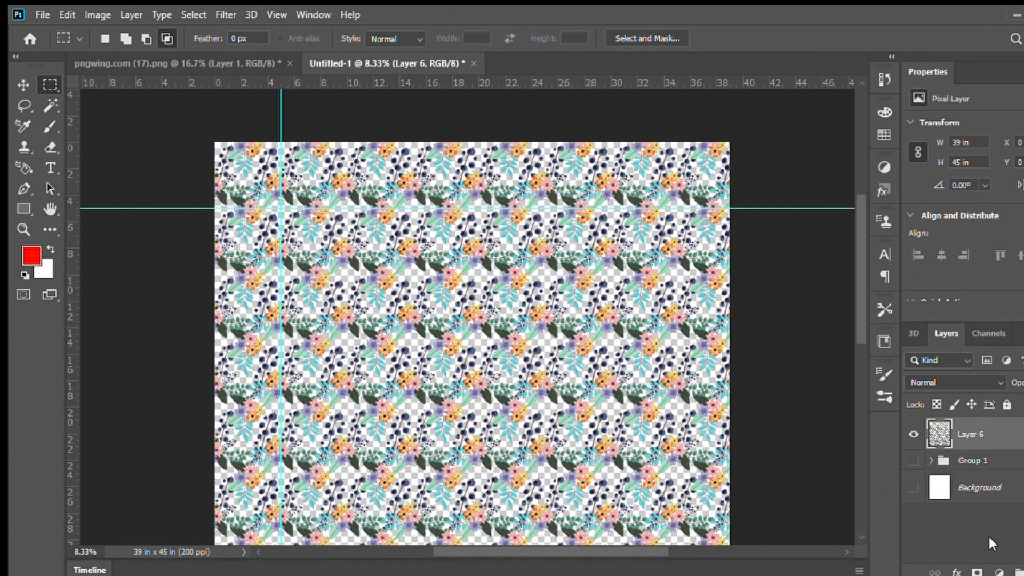
# - Add a new layer beneath the floral pattern layer and fill it with a dark maroon foreground colour
pyautogui.hotkey('ctrl', 'shift', 'alt', 'n')
pyautogui.moveTo(980, 434); pyautogui.dragTo(985, 482)
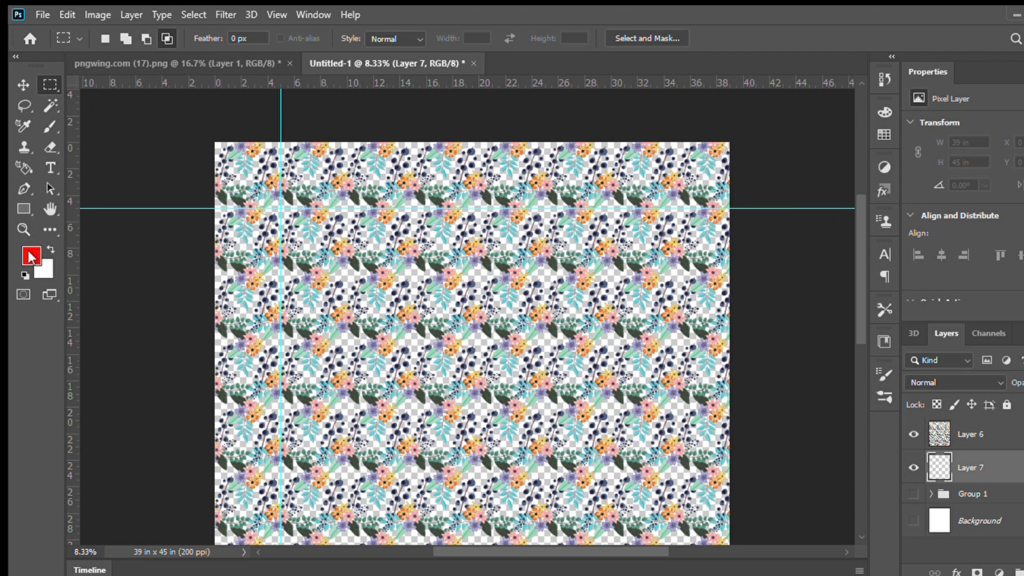
pyautogui.press('i')
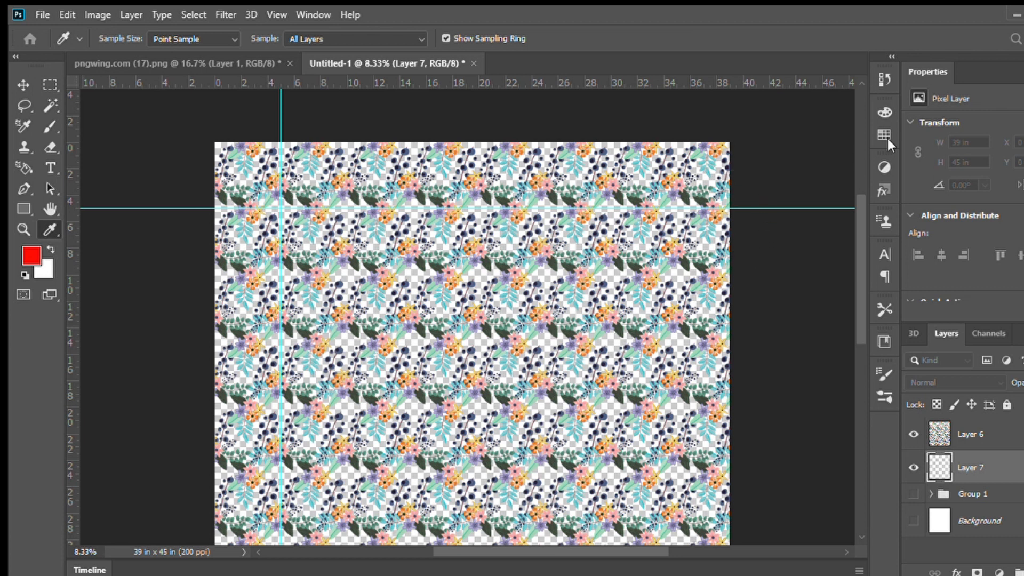
pyautogui.press('m')
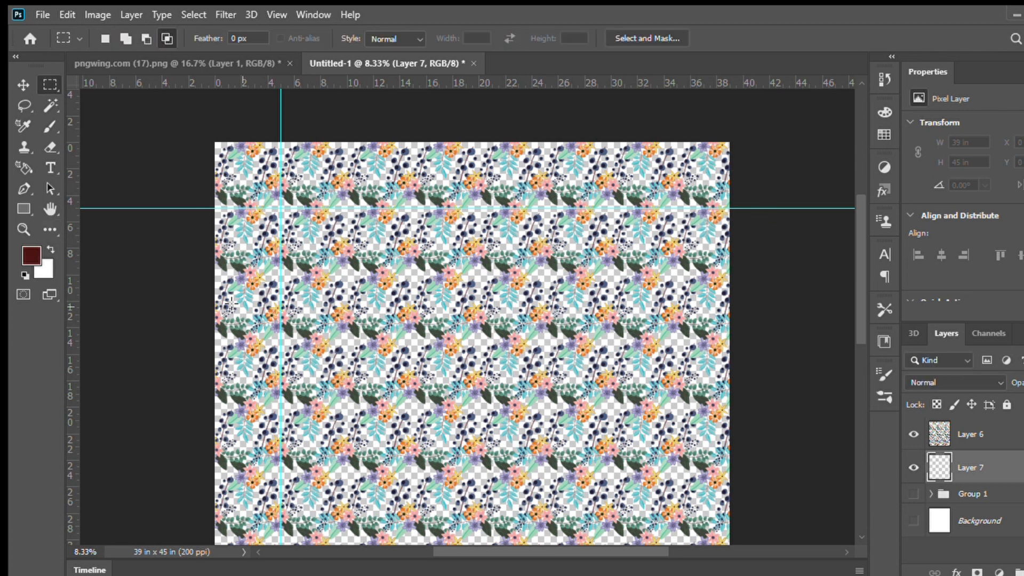
pyautogui.click(49, 228)
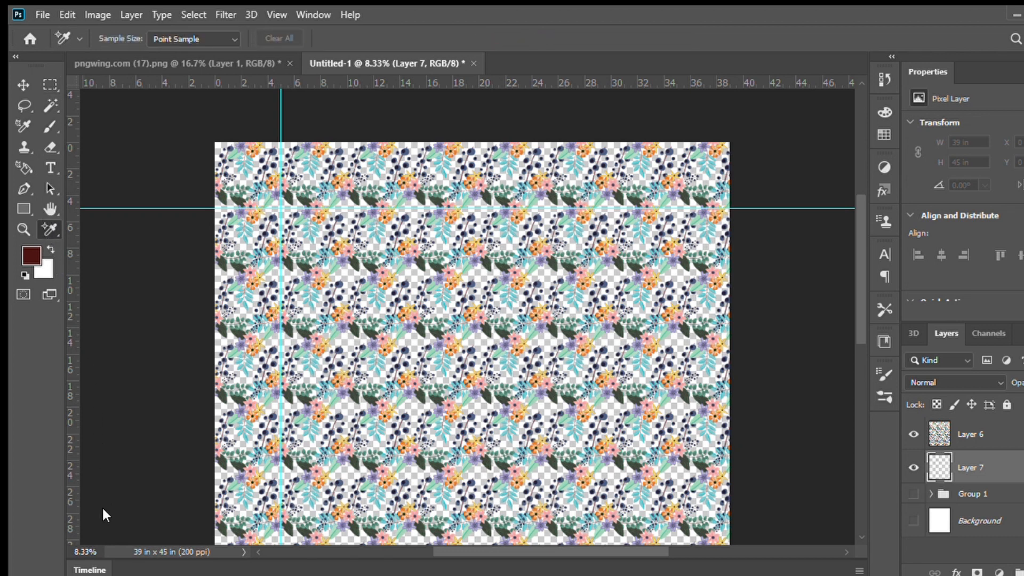
pyautogui.press('g')
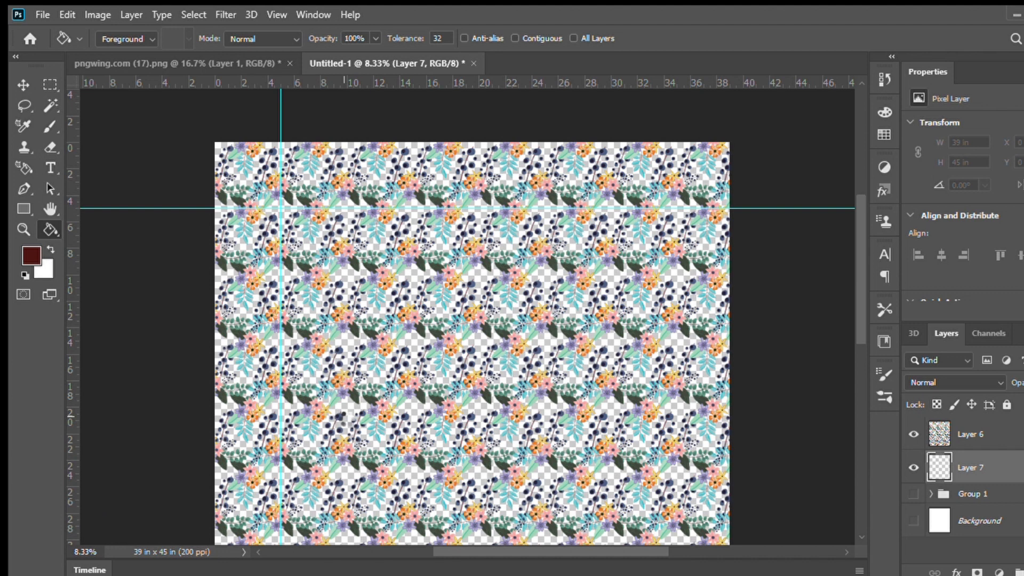
pyautogui.click(342, 413)
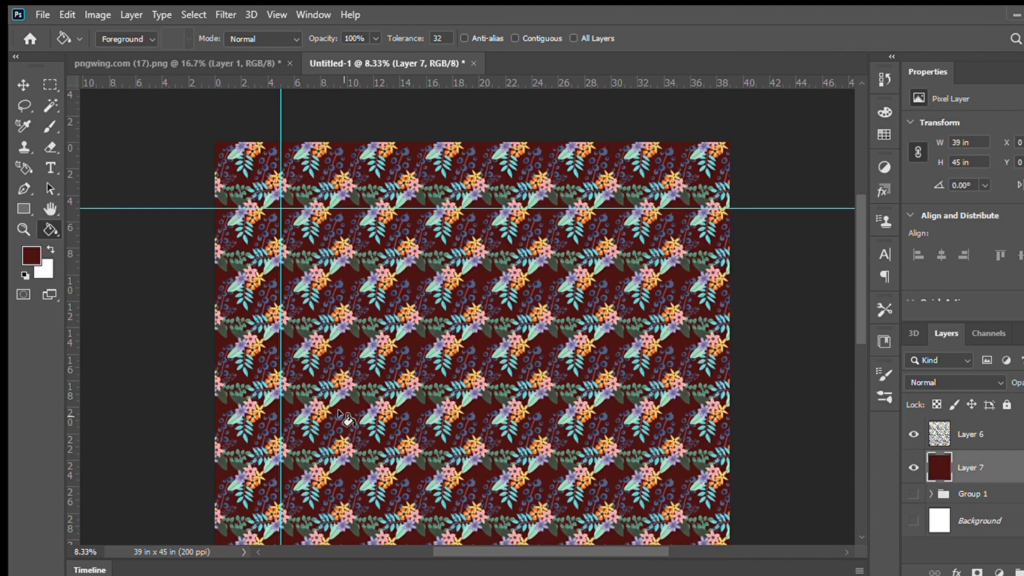
# - Examine the floral repeat against the maroon background, both across the canvas and at the edges of leaves and berries
pyautogui.scroll(-5, 421, 408)
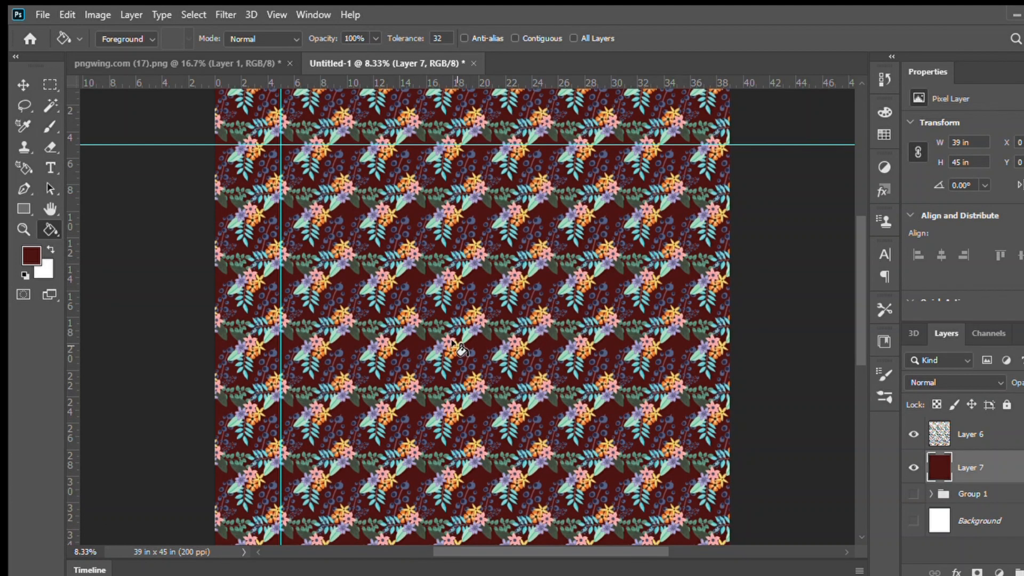
pyautogui.keyDown('ctrl'); pyautogui.click(455, 306); pyautogui.keyUp('ctrl')
pyautogui.keyDown('ctrl'); pyautogui.click(454, 306); pyautogui.keyUp('ctrl')
pyautogui.keyDown('ctrl'); pyautogui.click(455, 298); pyautogui.keyUp('ctrl')
pyautogui.keyDown('ctrl'); pyautogui.click(415, 279); pyautogui.keyUp('ctrl')
pyautogui.keyDown('ctrl'); pyautogui.click(416, 279); pyautogui.keyUp('ctrl')
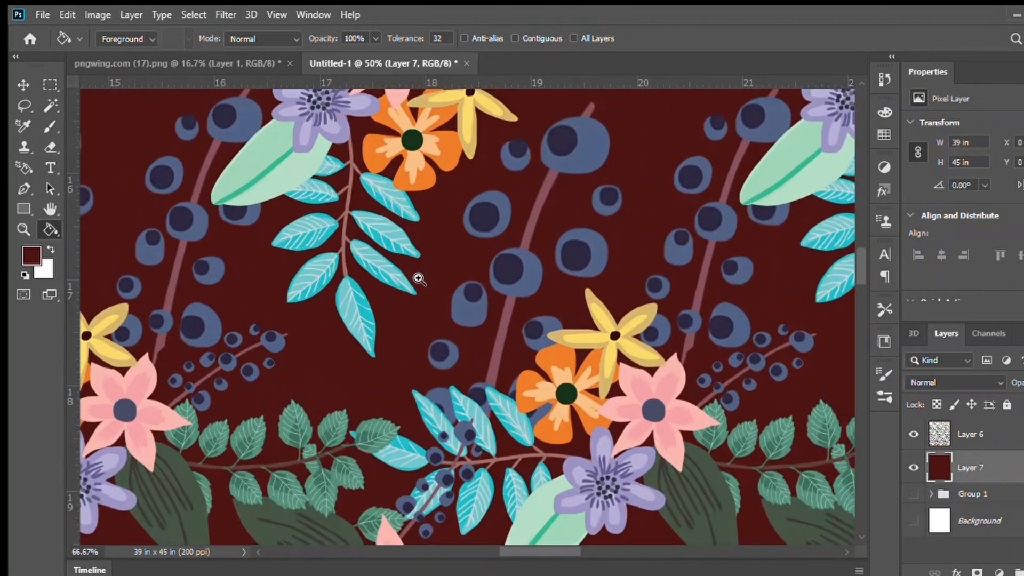
pyautogui.keyDown('ctrl'); pyautogui.click(475, 279); pyautogui.keyUp('ctrl')
pyautogui.keyDown('ctrl'); pyautogui.click(399, 252); pyautogui.keyUp('ctrl')
pyautogui.keyDown('ctrl'); pyautogui.click(399, 253); pyautogui.keyUp('ctrl')
pyautogui.keyDown('ctrl'); pyautogui.click(474, 279); pyautogui.keyUp('ctrl')
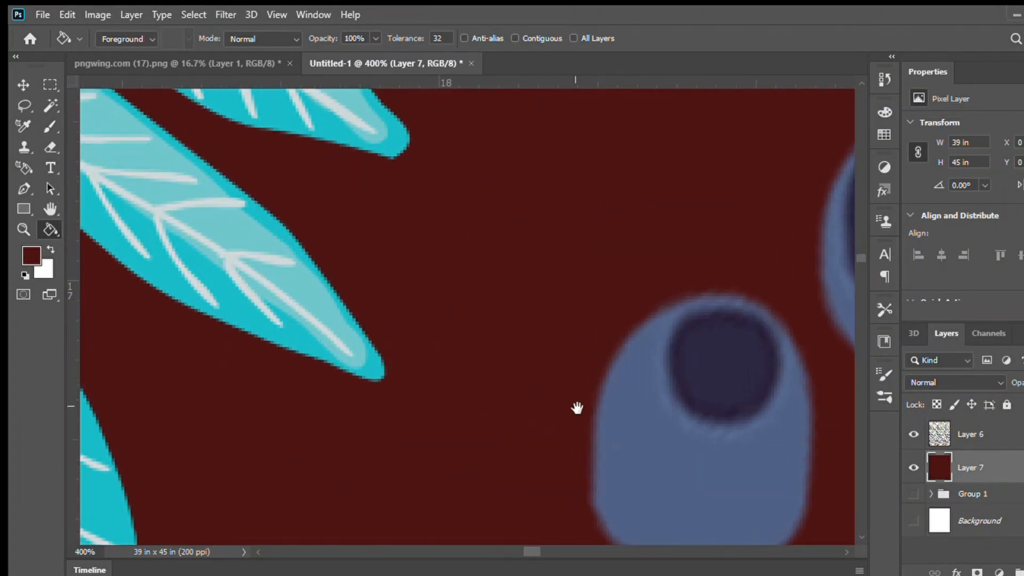
pyautogui.keyDown('alt'); pyautogui.click(550, 327); pyautogui.keyUp('alt')
pyautogui.keyDown('alt'); pyautogui.click(550, 327); pyautogui.keyUp('alt')
pyautogui.keyDown('alt'); pyautogui.click(550, 327); pyautogui.keyUp('alt')
pyautogui.keyDown('alt'); pyautogui.click(551, 327); pyautogui.keyUp('alt')
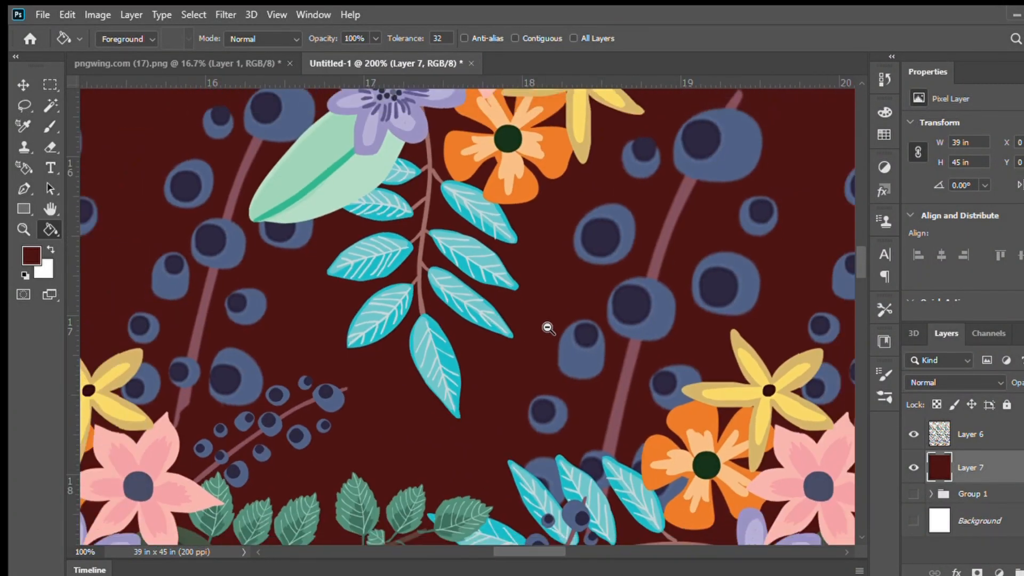
pyautogui.keyDown('alt'); pyautogui.click(550, 327); pyautogui.keyUp('alt')
pyautogui.keyDown('alt'); pyautogui.click(550, 326); pyautogui.keyUp('alt')
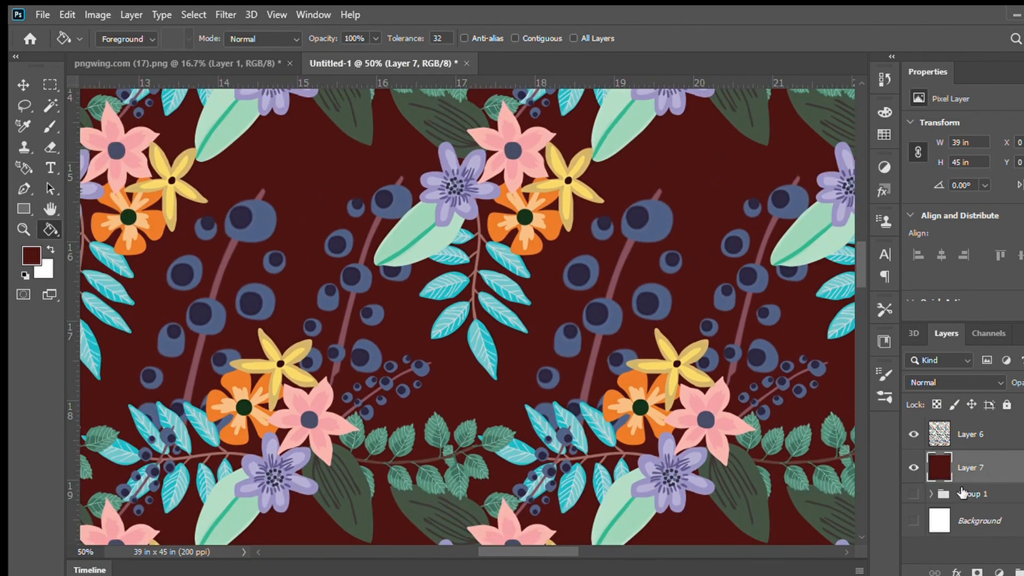
# - Add another new layer above the maroon background layer and hide the maroon one
pyautogui.click(1023, 572)
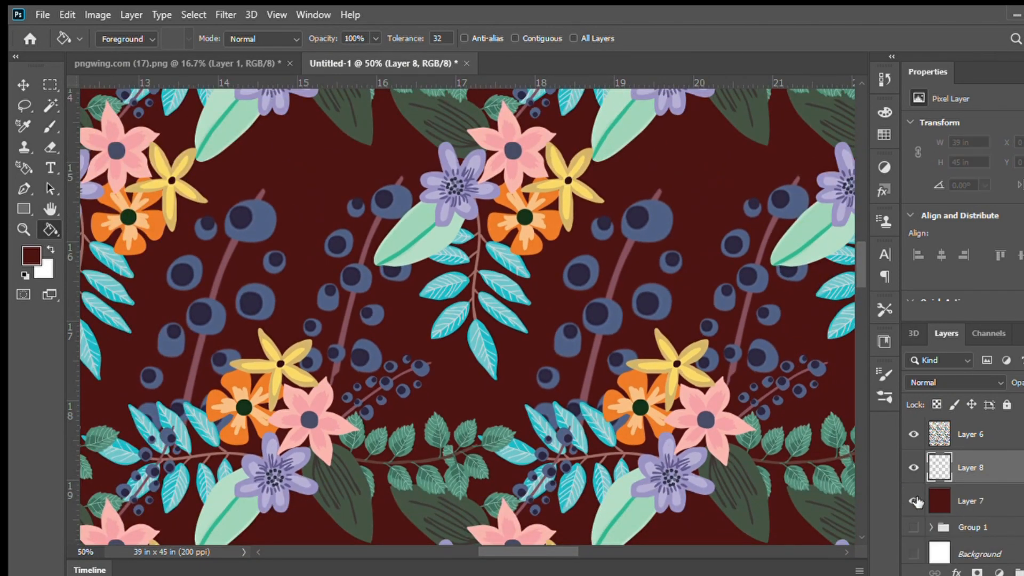
pyautogui.click(913, 501)
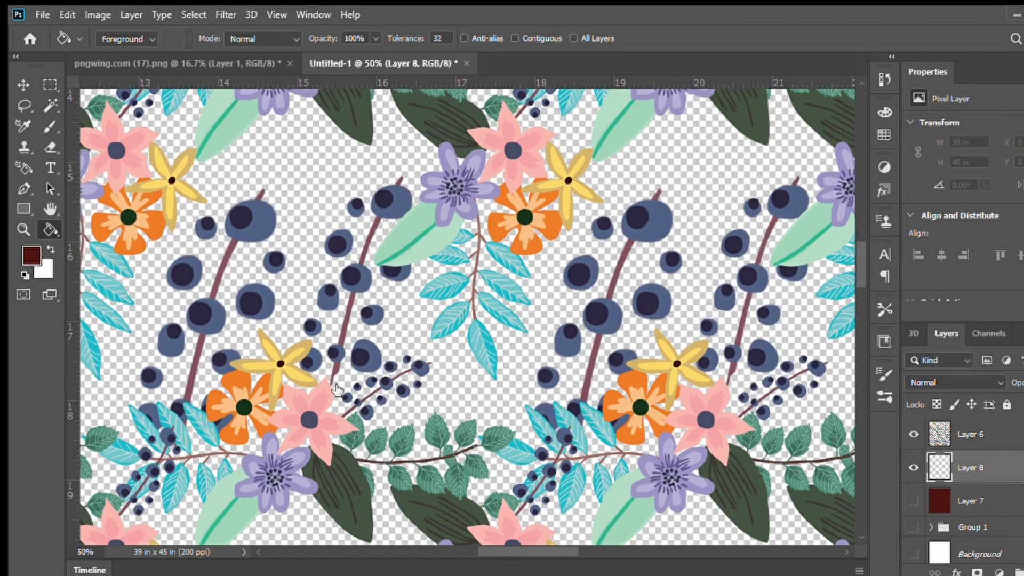
# - Fill the new background layer with a dark navy (RGB 36, 31, 55) based on the berries' dark centres
pyautogui.keyDown('alt'); pyautogui.keyDown('shift'); pyautogui.click(248, 222); pyautogui.keyUp('shift'); pyautogui.keyUp('alt')
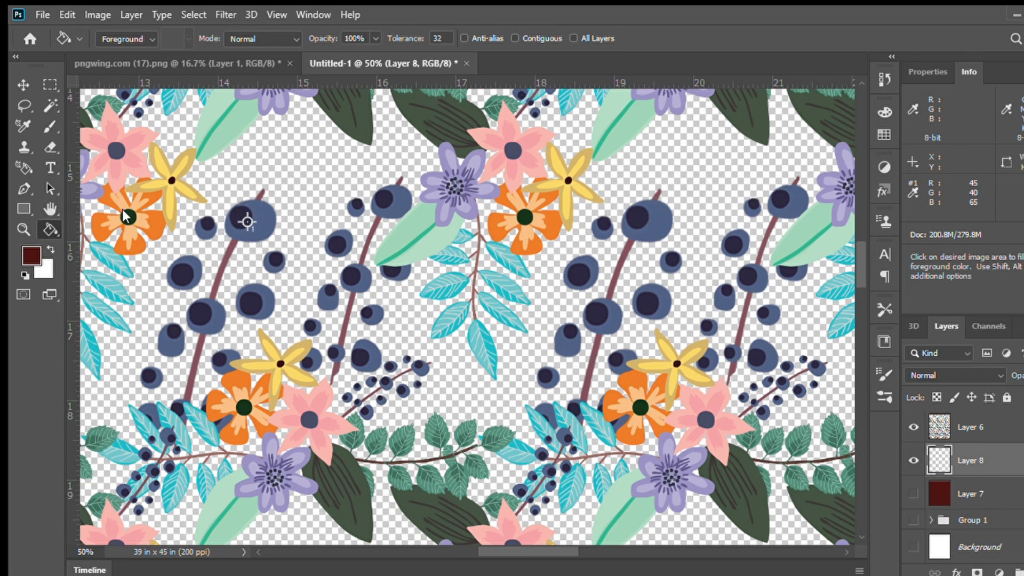
pyautogui.press('i')
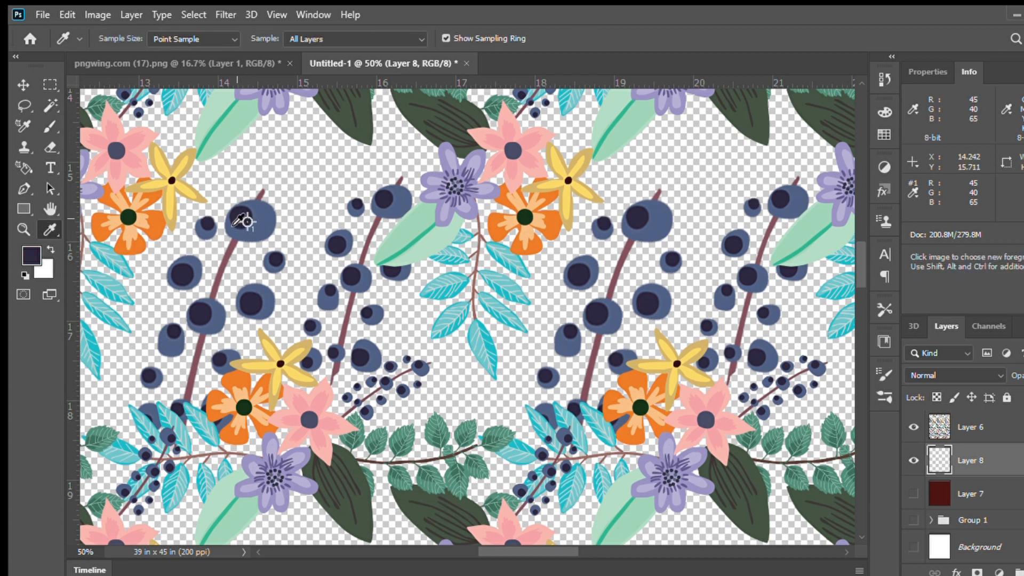
pyautogui.press('v')
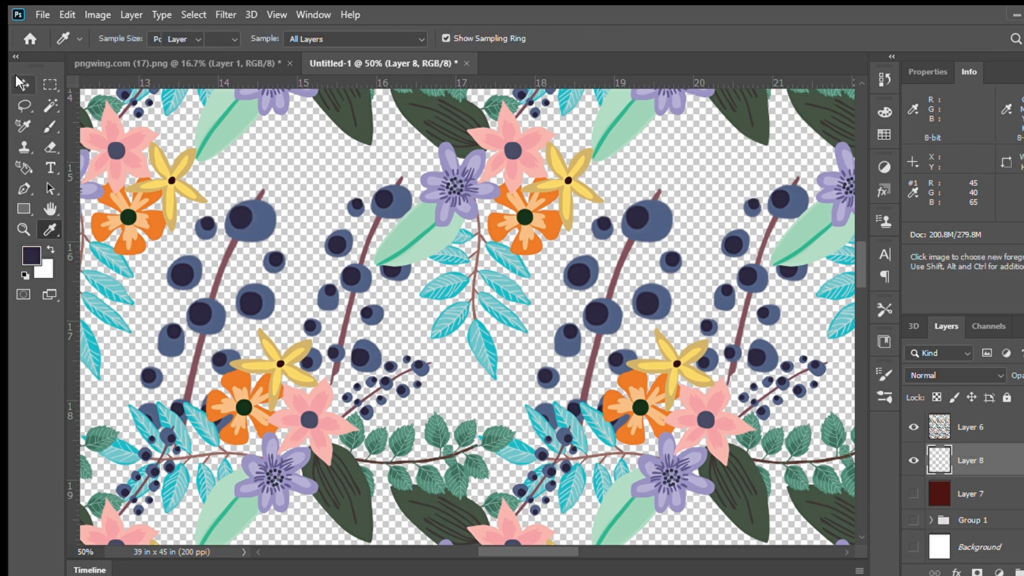
pyautogui.press('i')
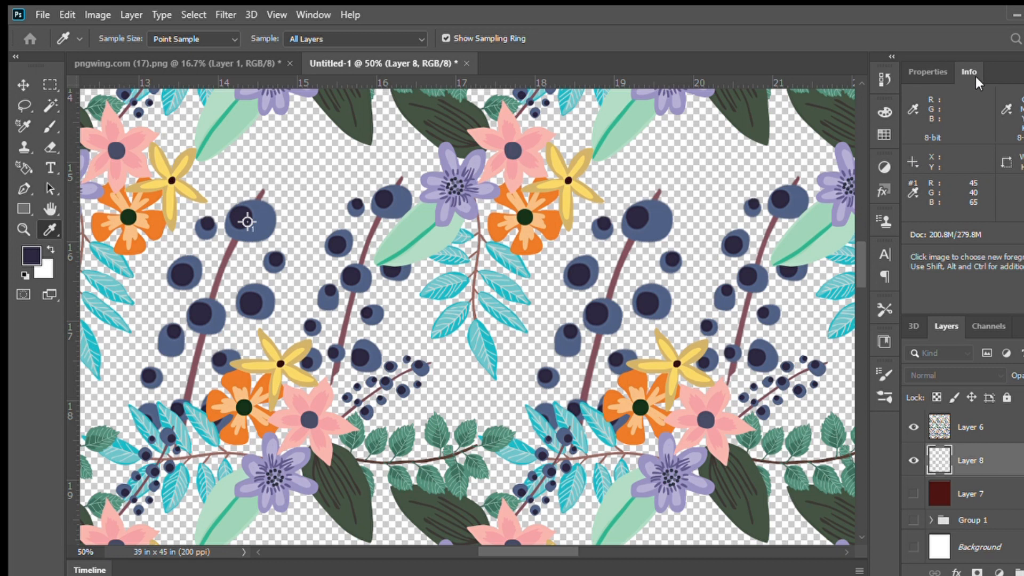
pyautogui.press('v')
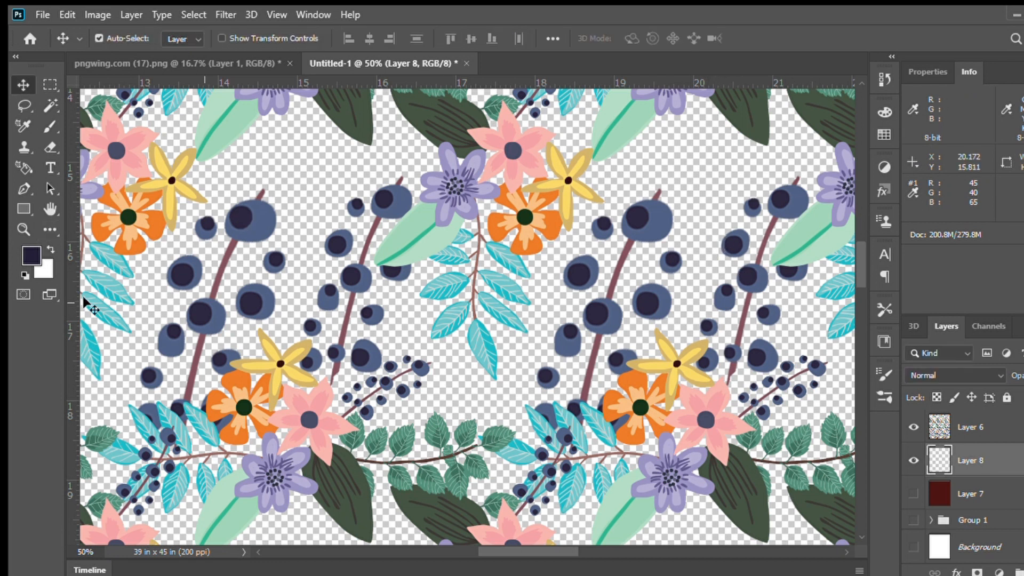
pyautogui.press('i')
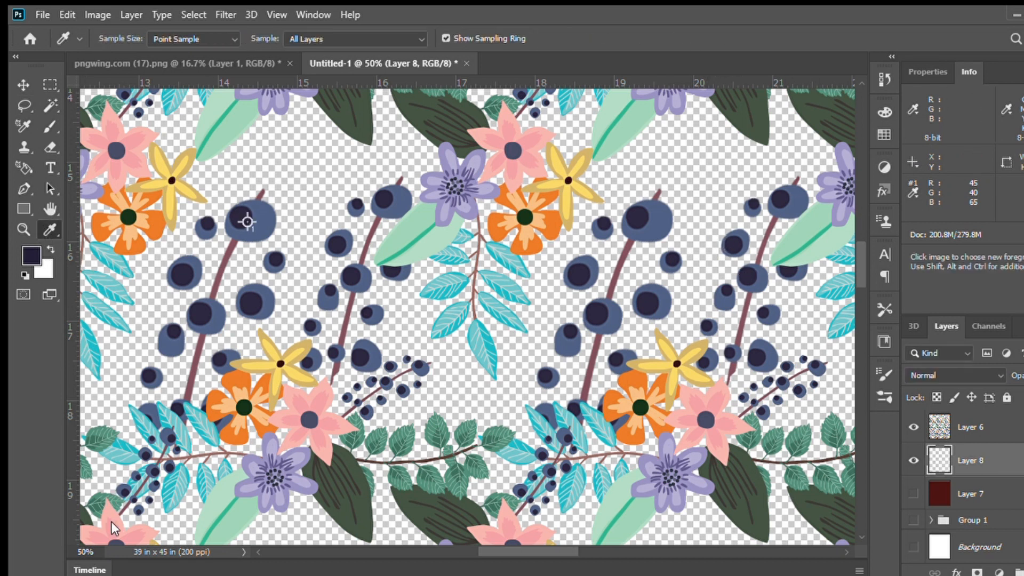
pyautogui.press('g')
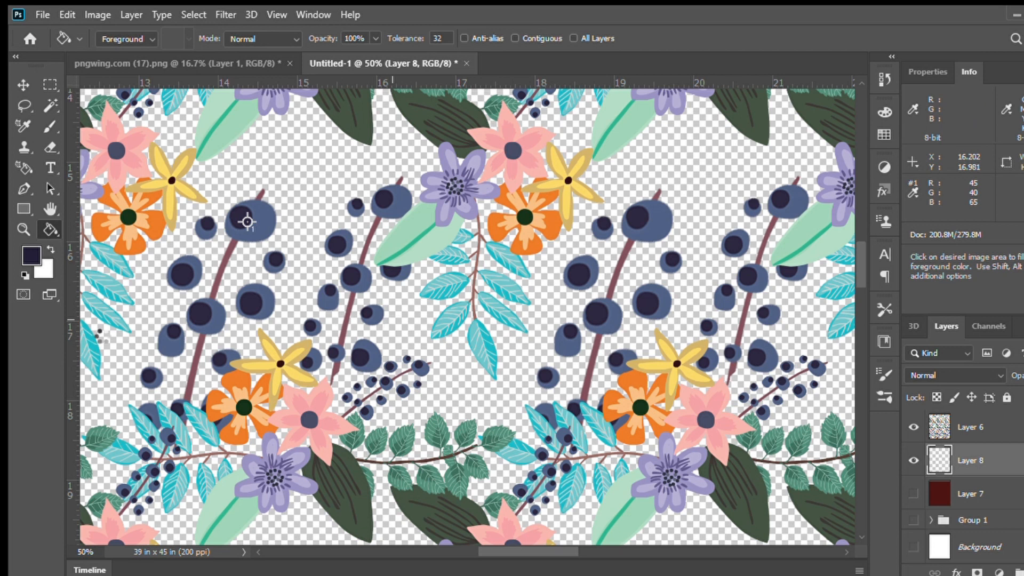
pyautogui.click(404, 325)
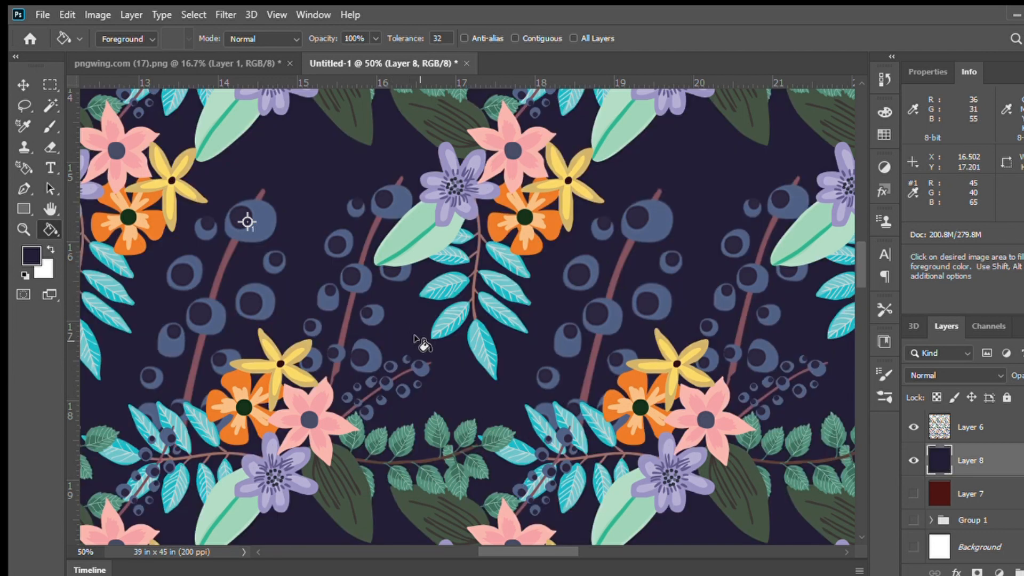
# - Examine the floral pattern on the navy background, from single motifs up close to the entire canvas
pyautogui.keyDown('alt'); pyautogui.click(437, 334); pyautogui.keyUp('alt')
pyautogui.scroll(-5, 437, 334)
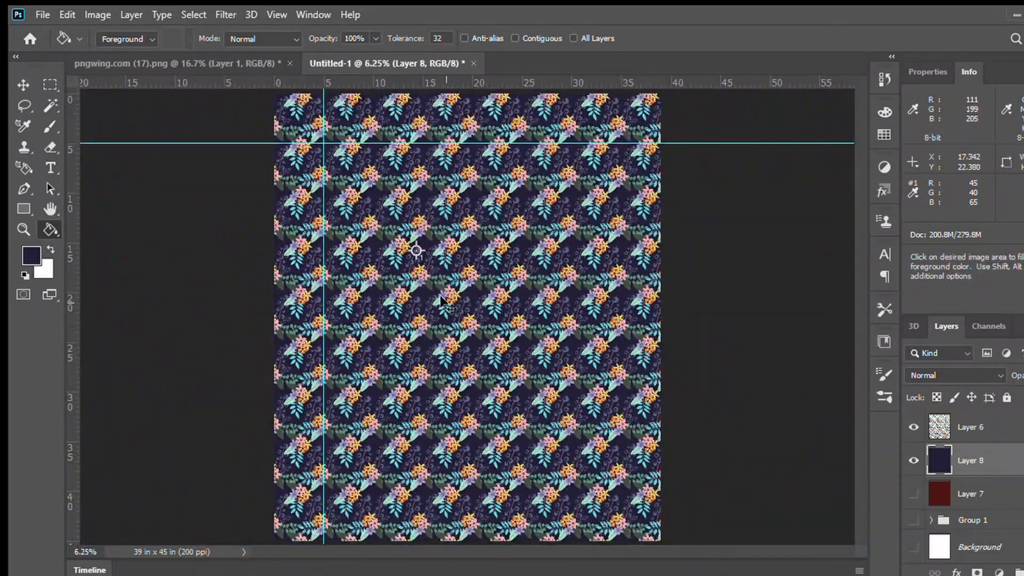
pyautogui.scroll(3, 451, 288)
pyautogui.scroll(4, 451, 288)
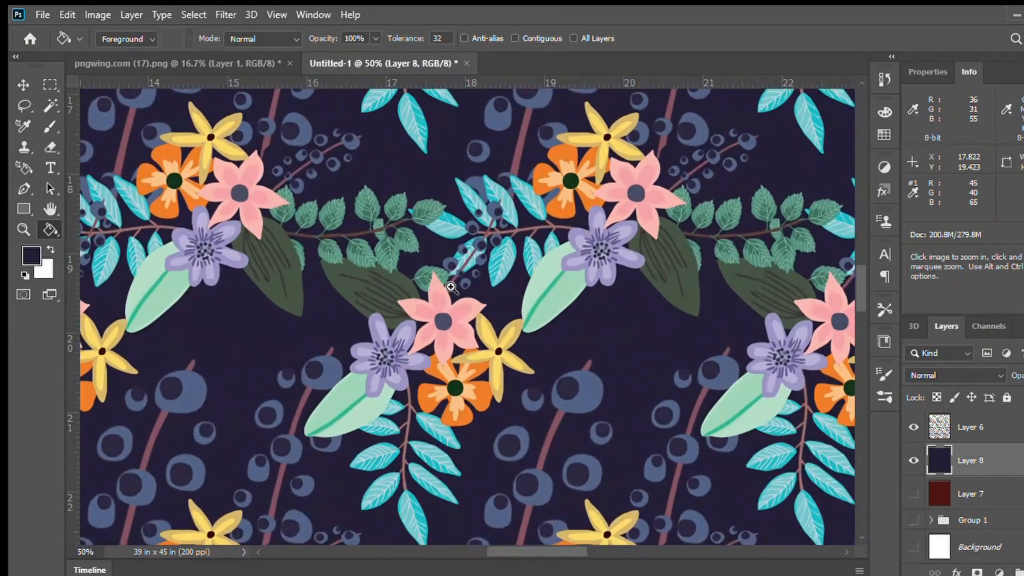
pyautogui.keyDown('ctrl'); pyautogui.click(450, 288); pyautogui.keyUp('ctrl')
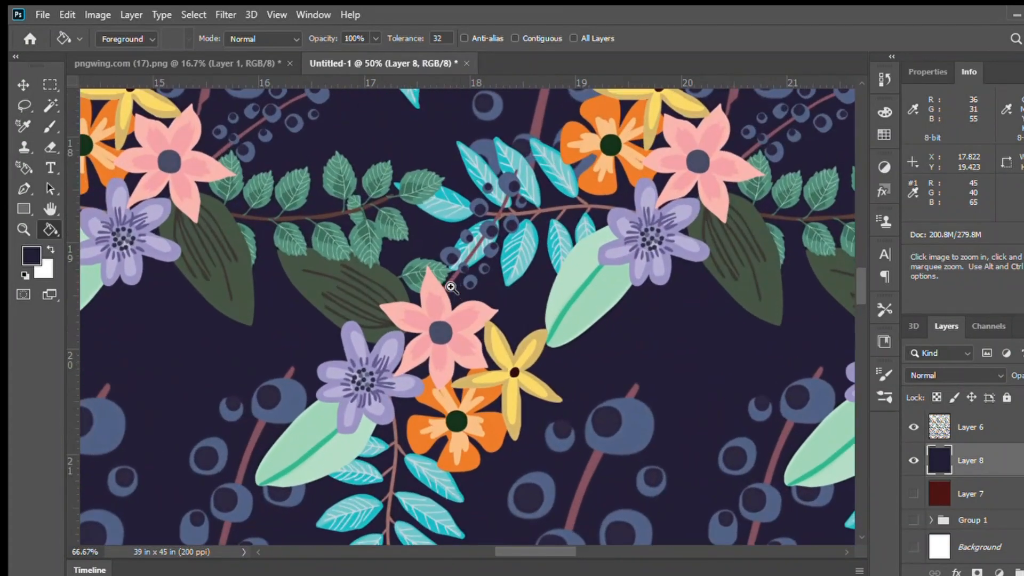
pyautogui.keyDown('alt'); pyautogui.click(451, 287); pyautogui.keyUp('alt')
pyautogui.keyDown('alt'); pyautogui.click(451, 288); pyautogui.keyUp('alt')
pyautogui.keyDown('alt'); pyautogui.click(450, 287); pyautogui.keyUp('alt')
pyautogui.keyDown('alt'); pyautogui.click(450, 287); pyautogui.keyUp('alt')
pyautogui.keyDown('alt'); pyautogui.click(450, 287); pyautogui.keyUp('alt')
pyautogui.keyDown('alt'); pyautogui.click(451, 288); pyautogui.keyUp('alt')
pyautogui.scroll(9, 452, 288)
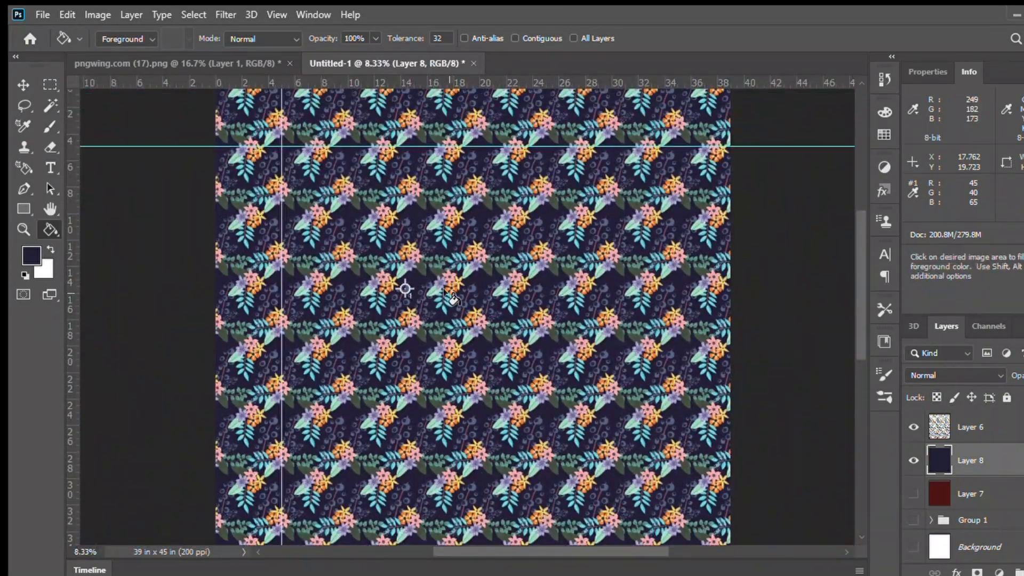
pyautogui.scroll(-7, 460, 299)
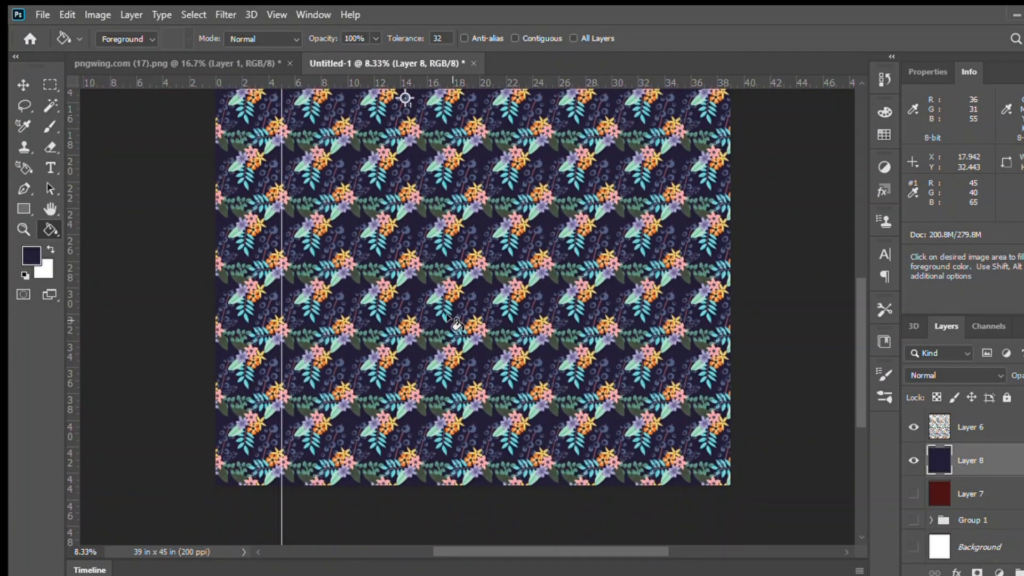